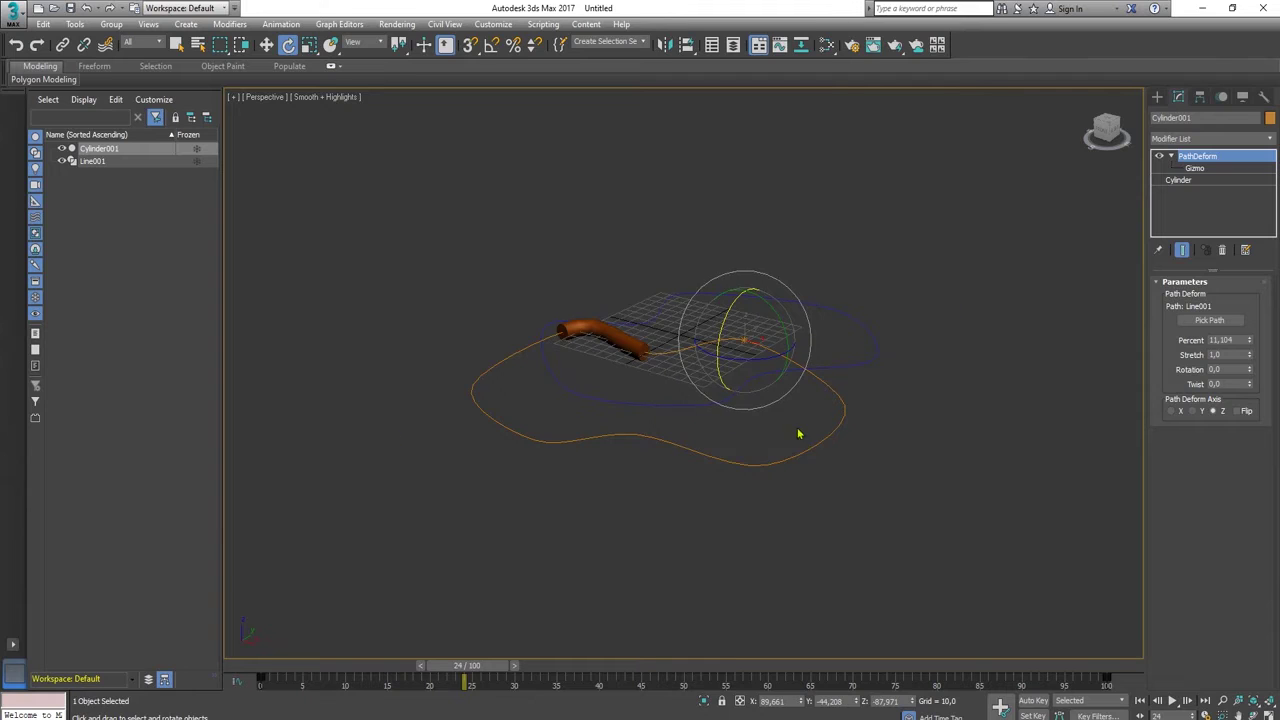
- Sort the Scene Explorer descending by name and reselect Cylinder001
left_click(806, 400)
key("ctrl+z")
left_click(110, 135)
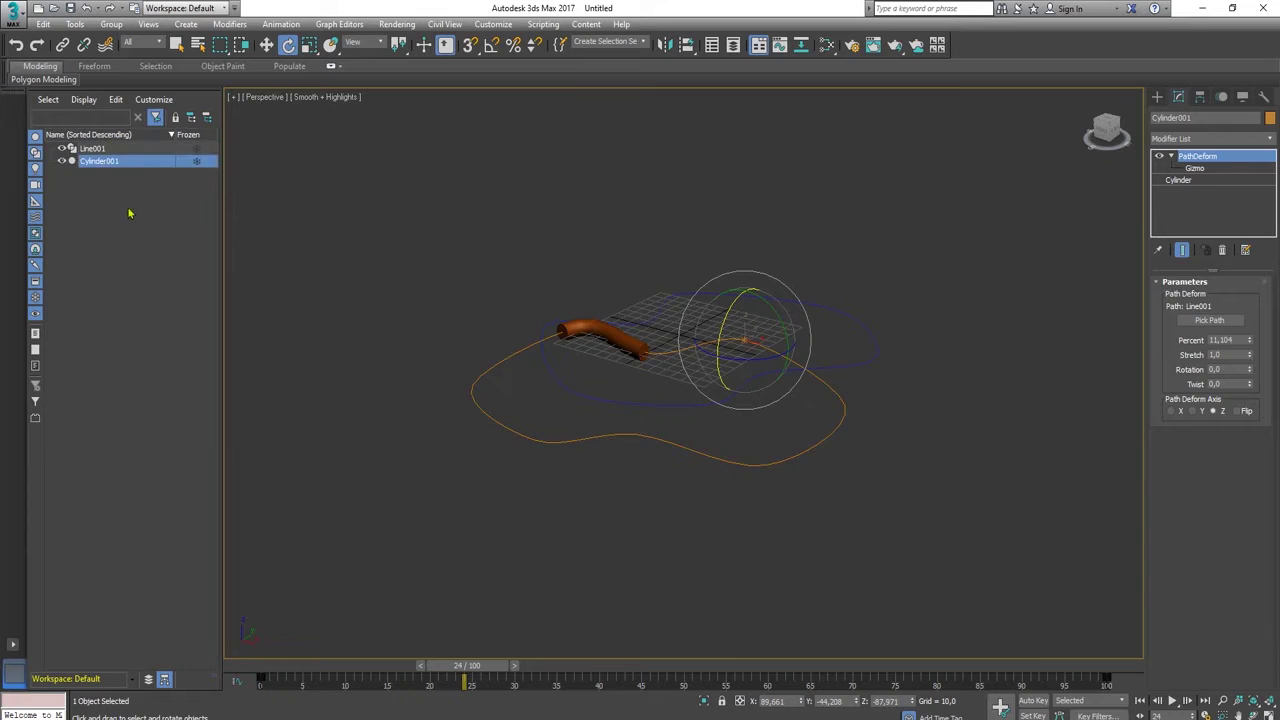
left_click(128, 213)
left_click(100, 161)
- Scrub to frame 48 so the cylinder slides along the path, then choose Export Selected
left_click_drag(463, 667, 668, 640)
key("e")
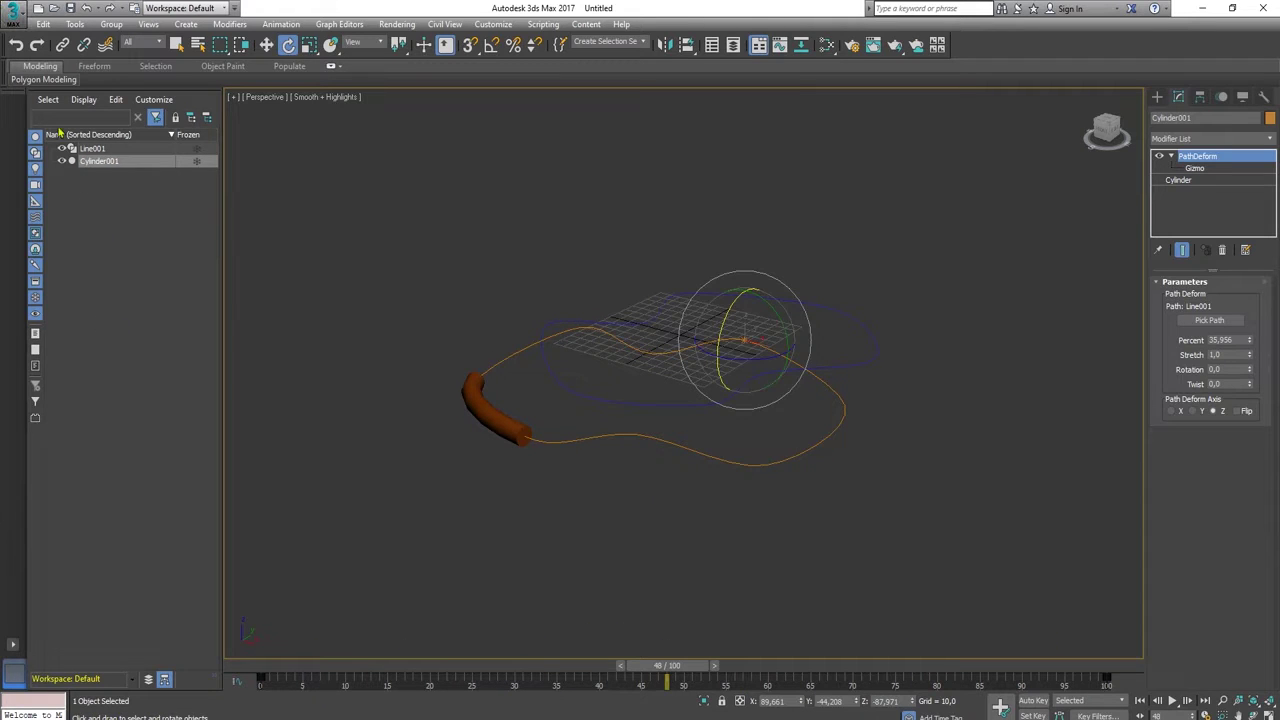
left_click(12, 24)
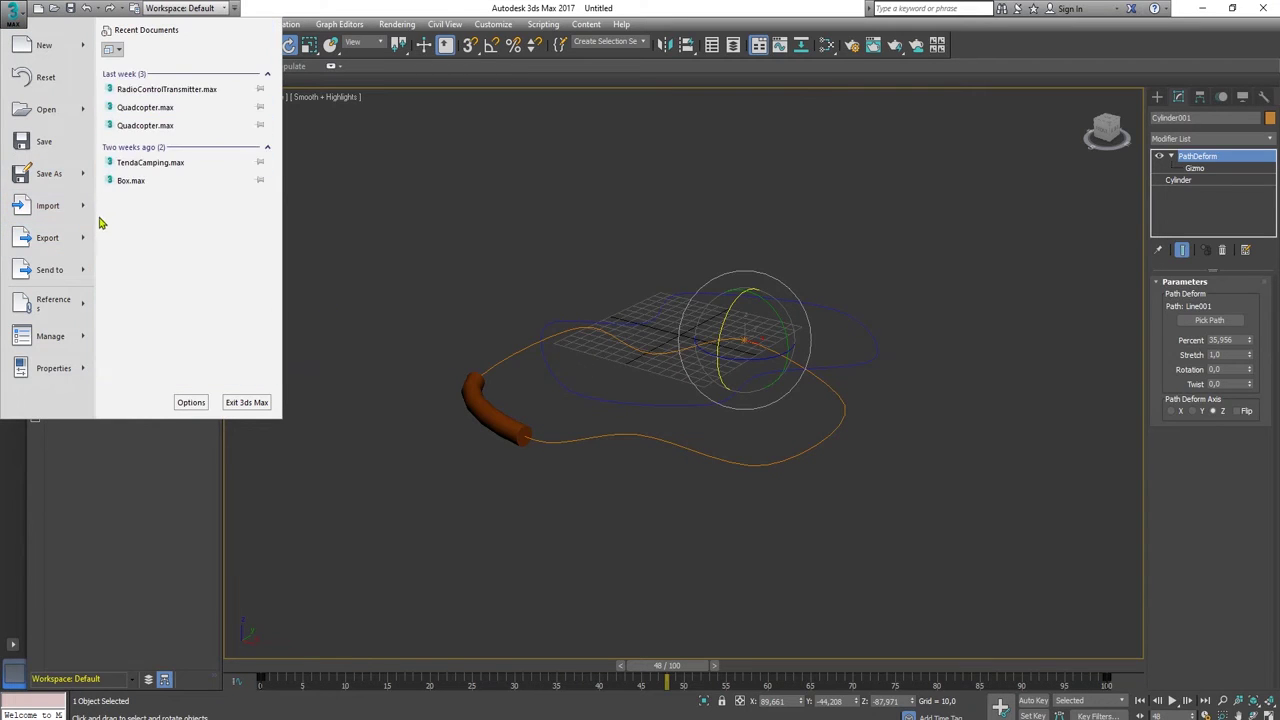
mouse_move(86, 240)
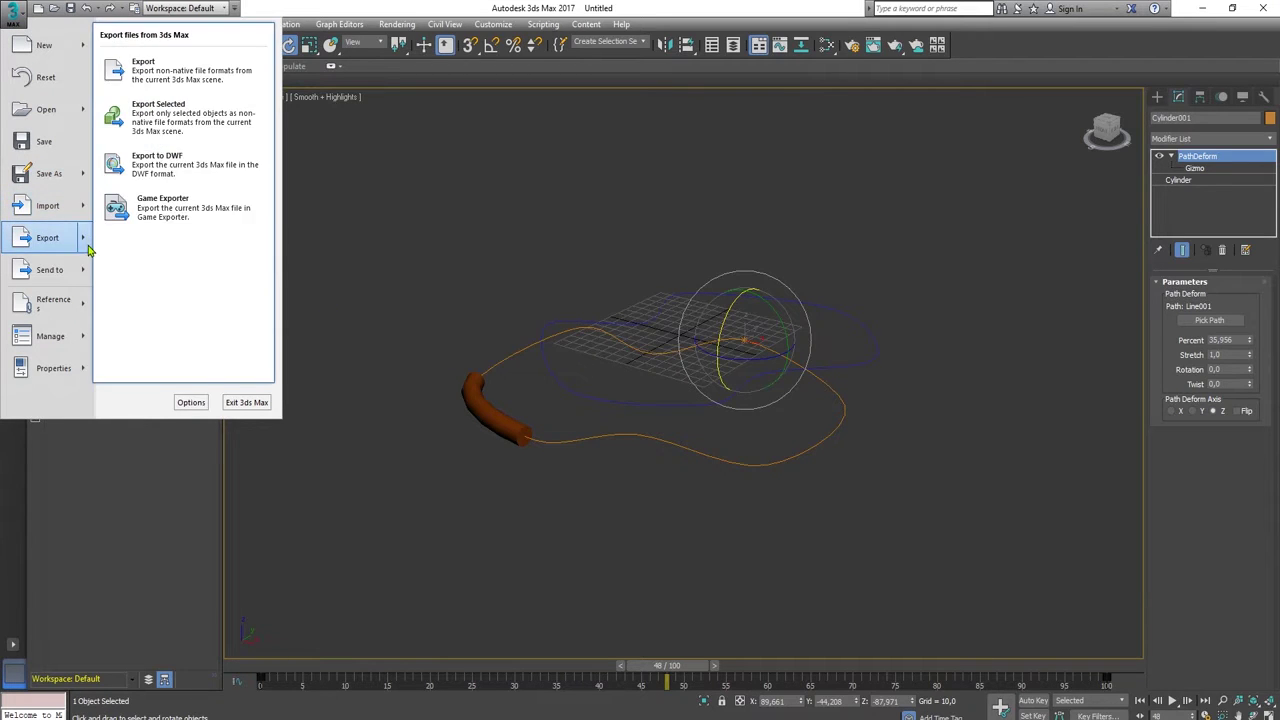
left_click(160, 121)
key("alt+Tab")
- Reveal the project's Assets folder in File Explorer, copy its full path, and return to Unity
right_click(292, 531)
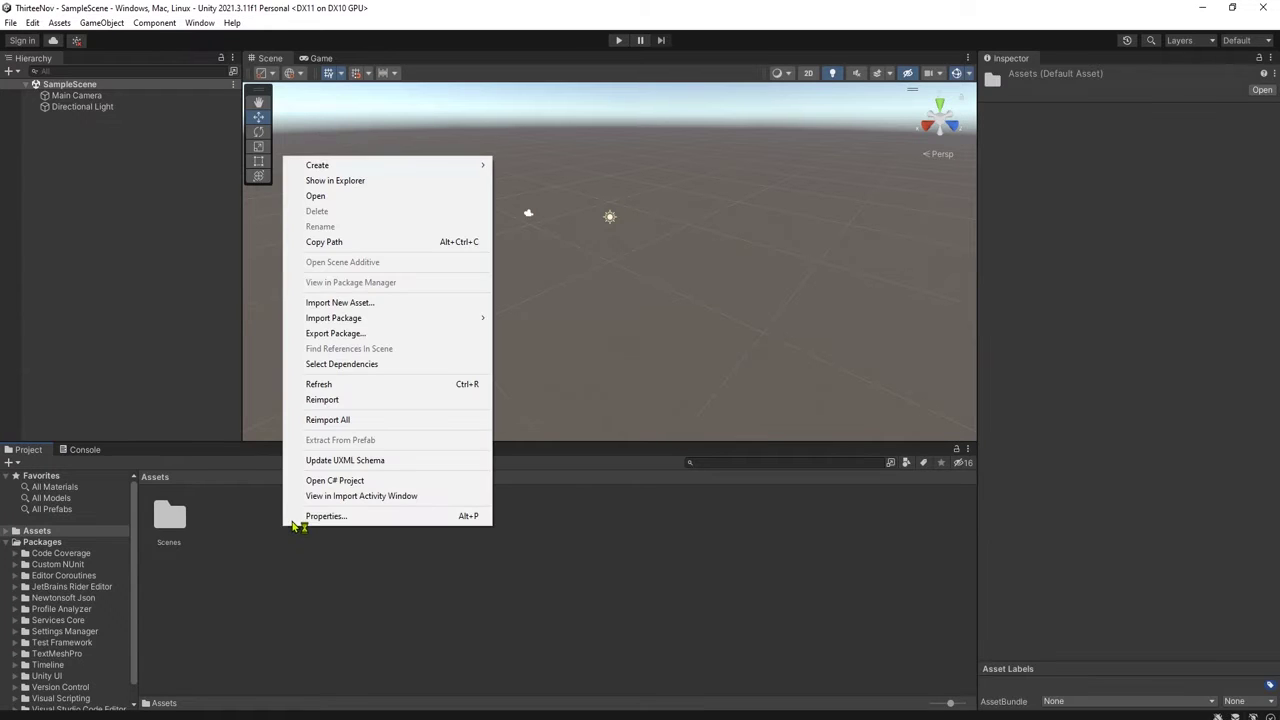
left_click(350, 181)
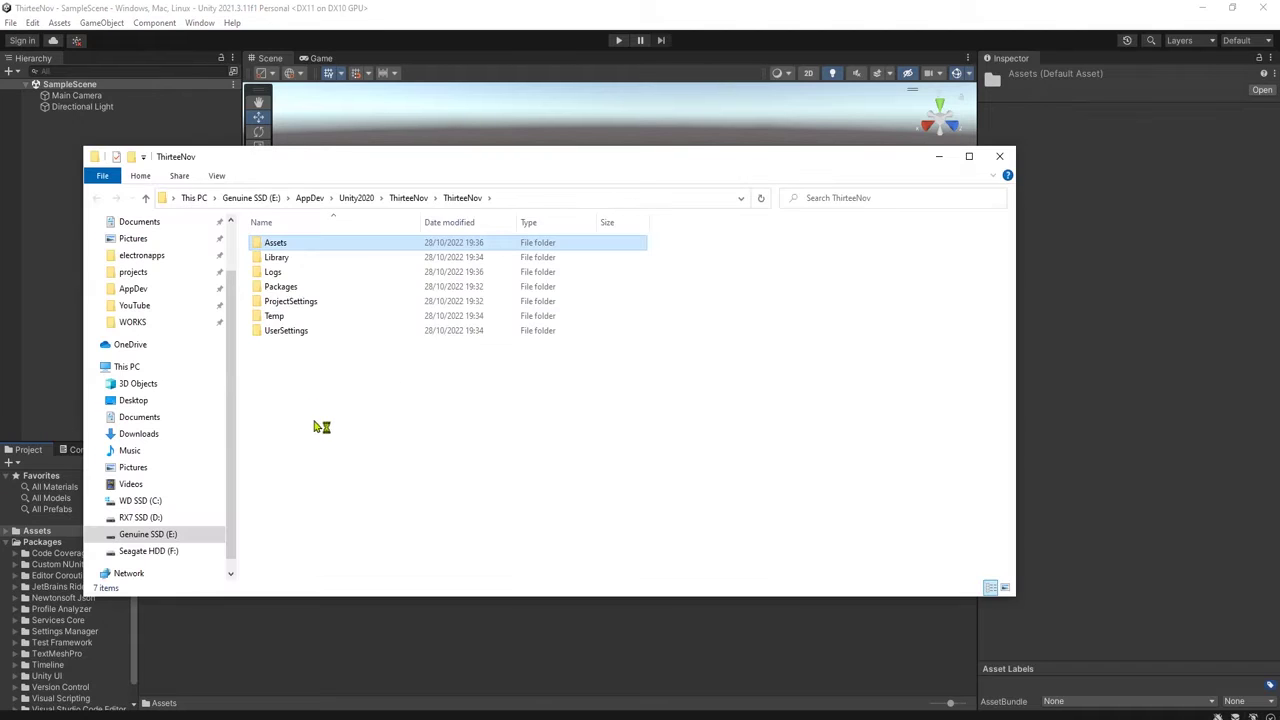
double_click(328, 246)
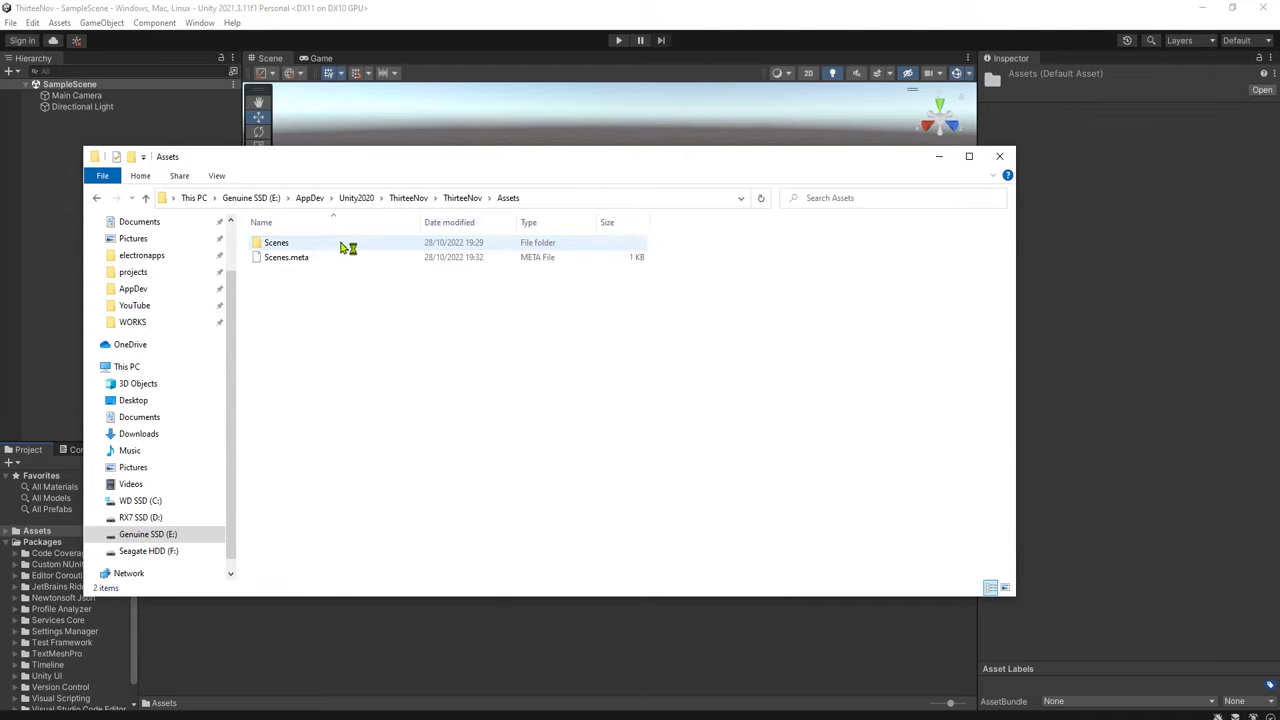
left_click(562, 198)
right_click(562, 198)
left_click(601, 250)
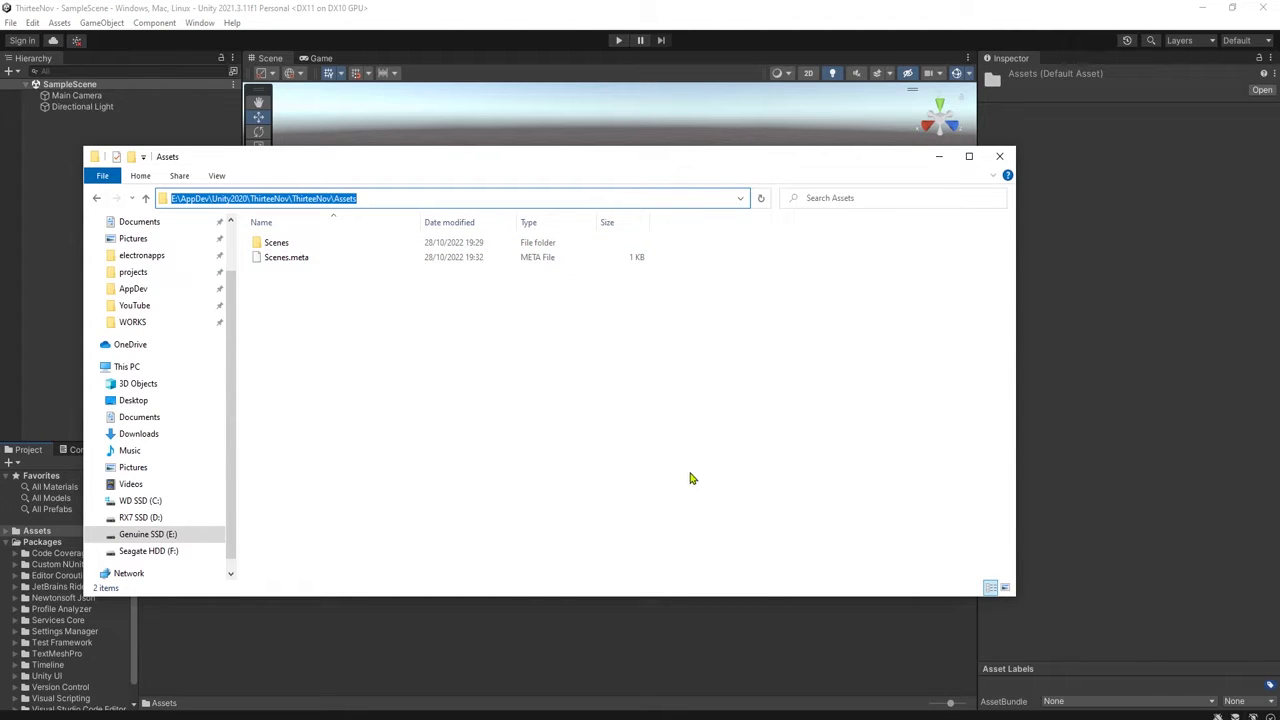
left_click(937, 657)
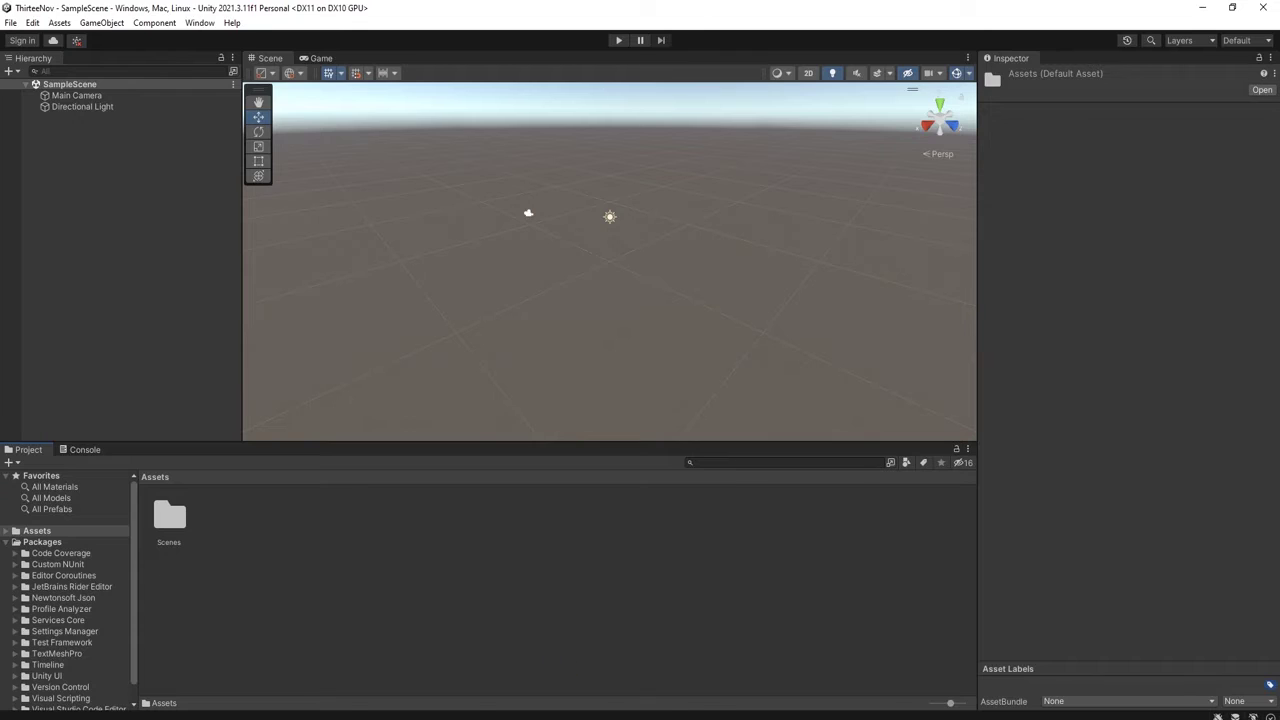
- Save the export as animatedsnake1 FBX into the Assets folder, accepting the default FBX options
key("alt+Tab")
left_click(173, 418)
key("ctrl+v")
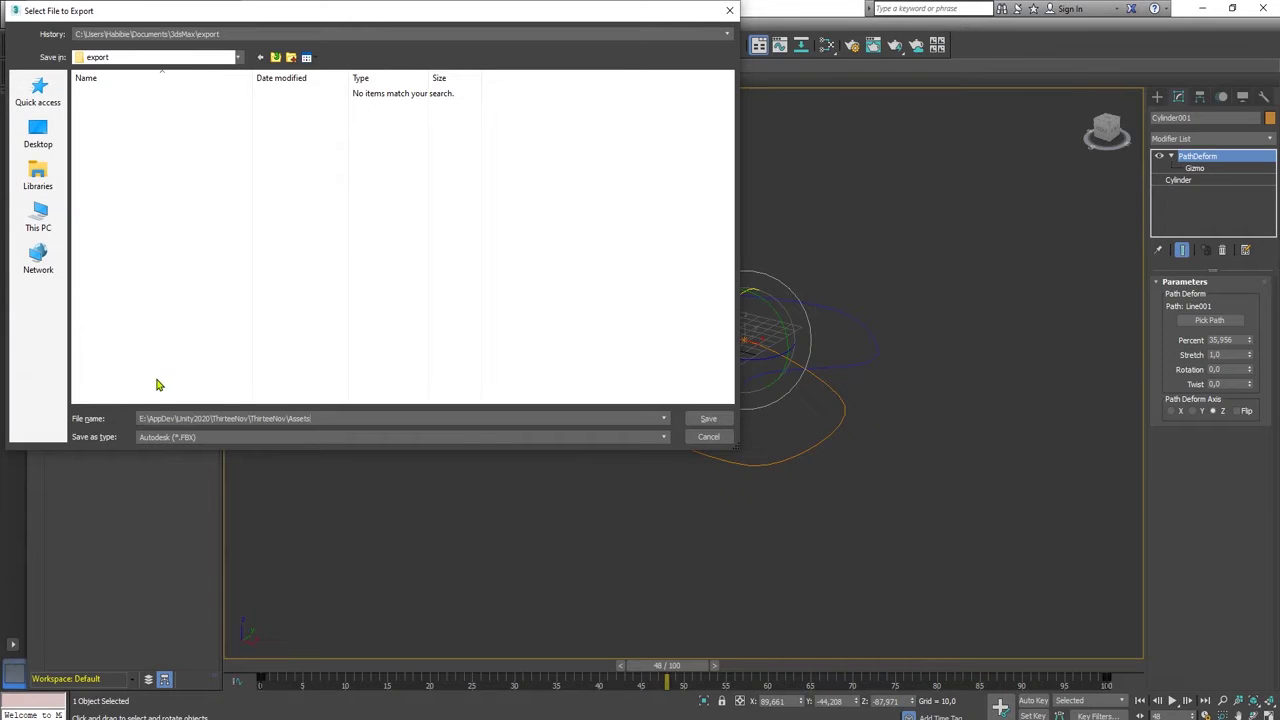
key("Return")
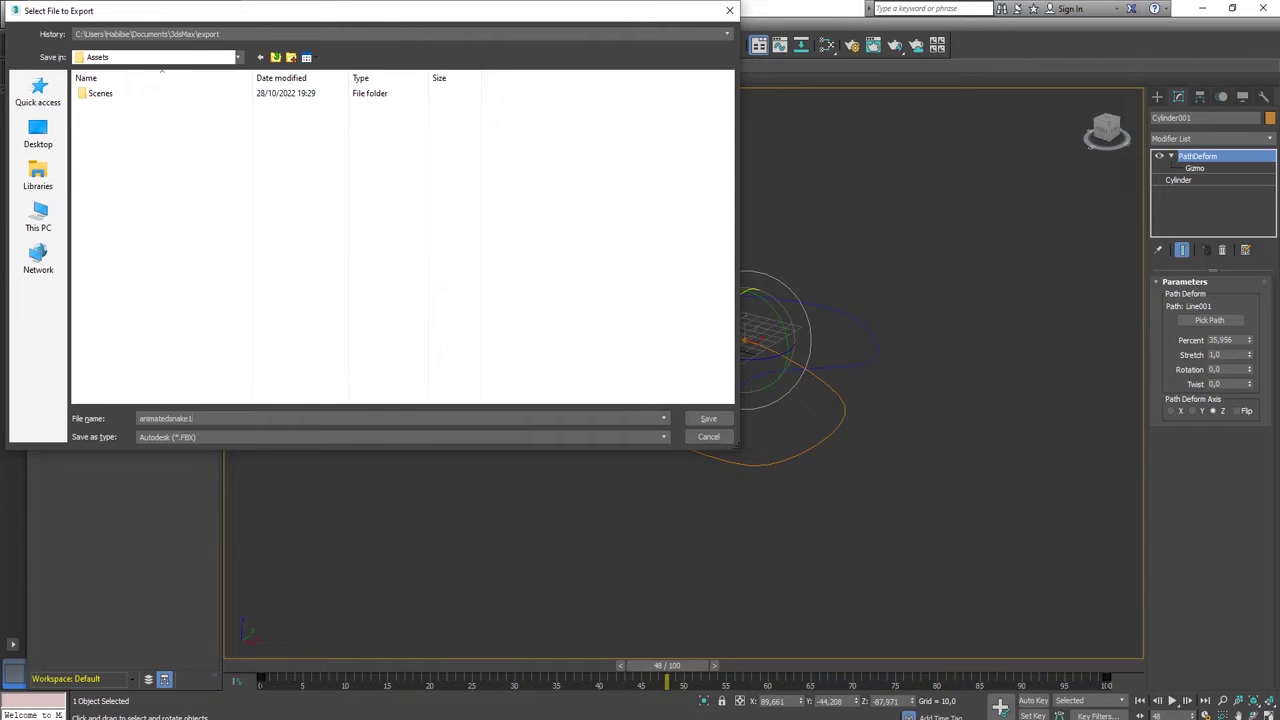
key("Return")
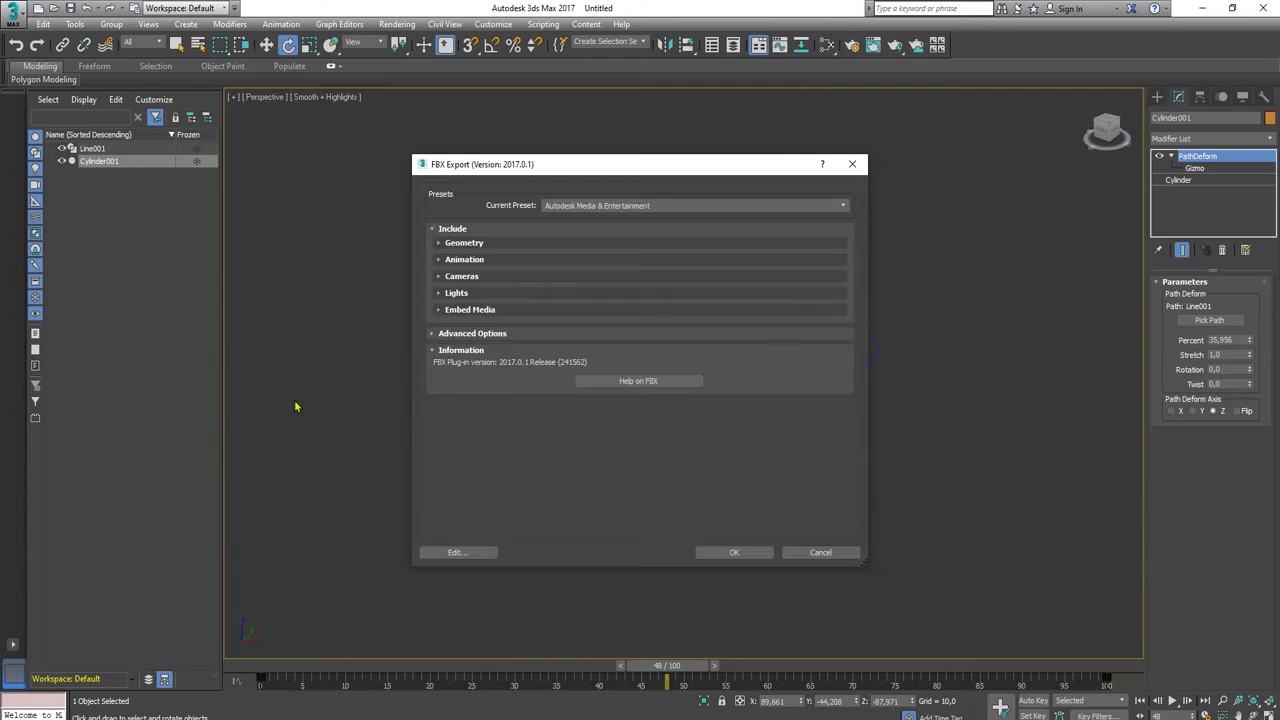
left_click(734, 552)
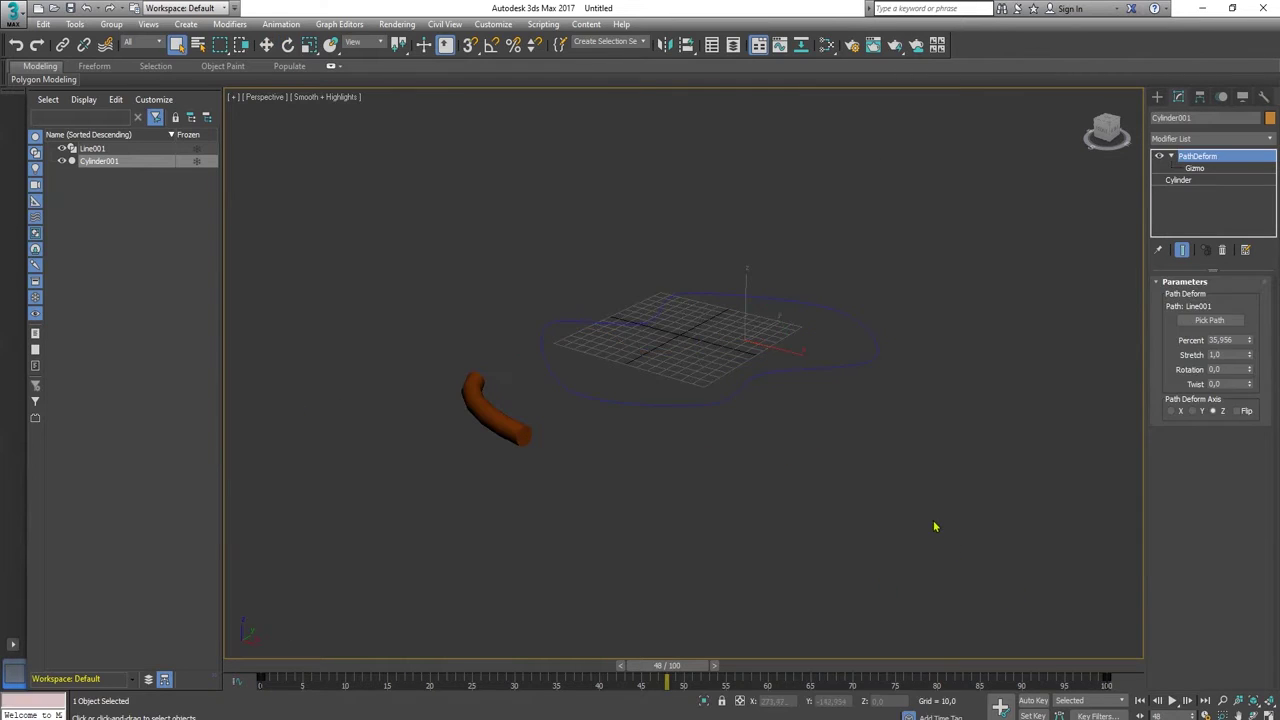
- Drag the imported animatedsnake1 model into SampleScene, select Main Camera, and enter Play mode
key("alt+Tab")
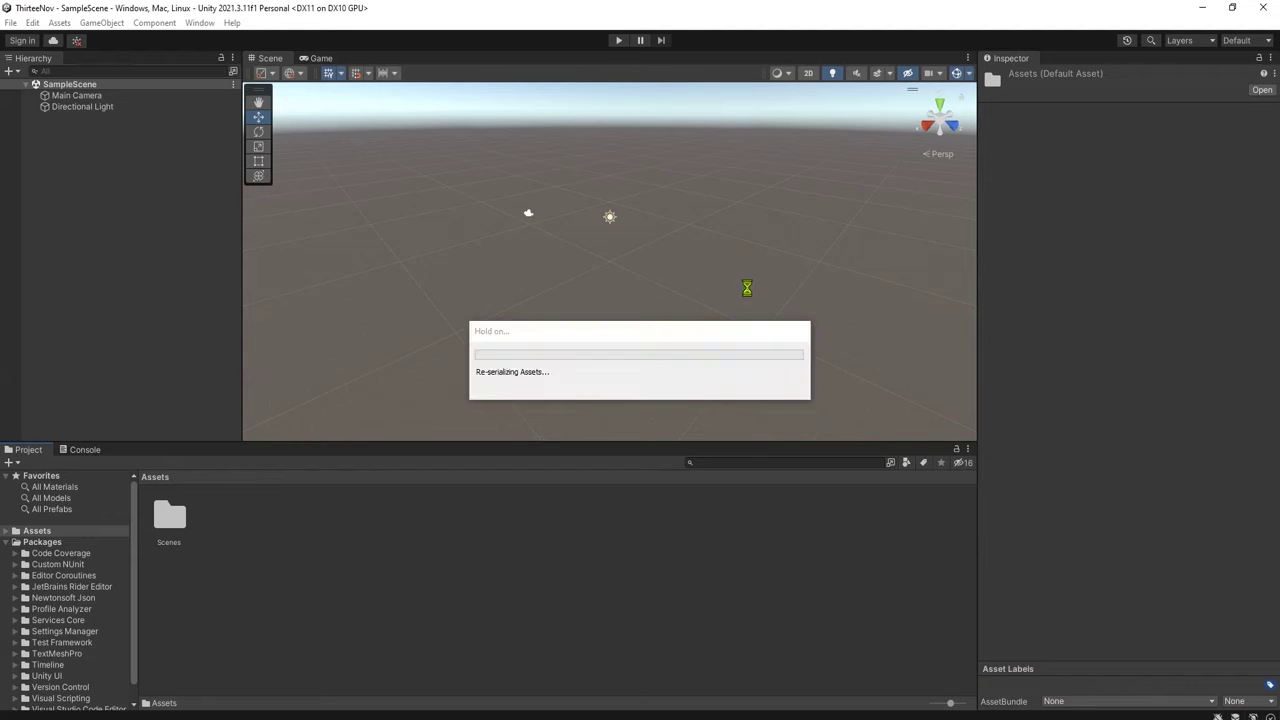
left_click(217, 528)
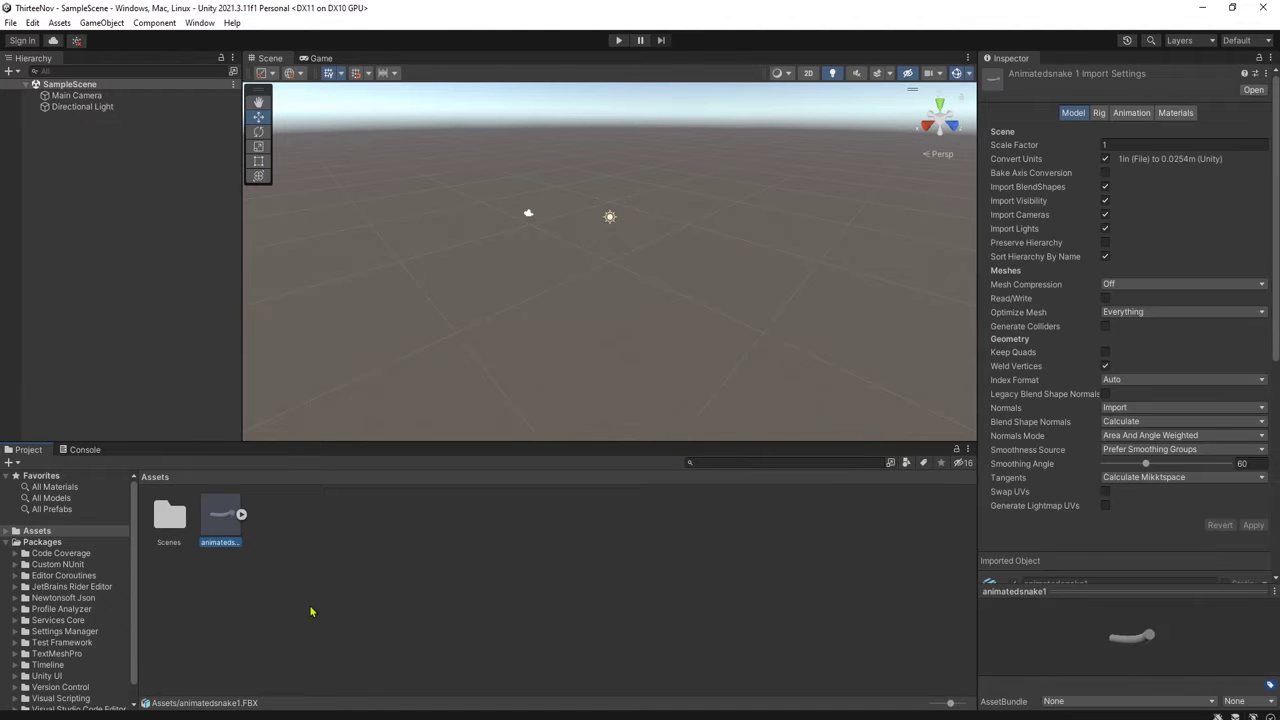
left_click_drag(216, 526, 126, 216)
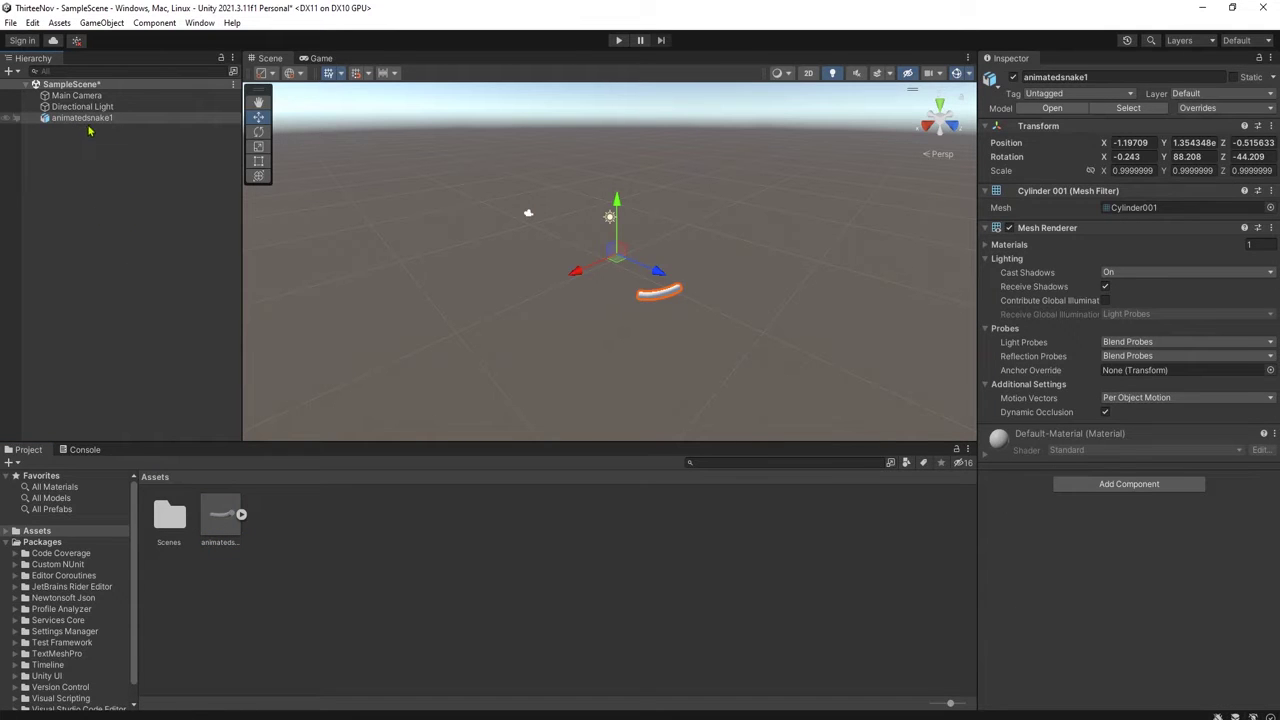
left_click(529, 214)
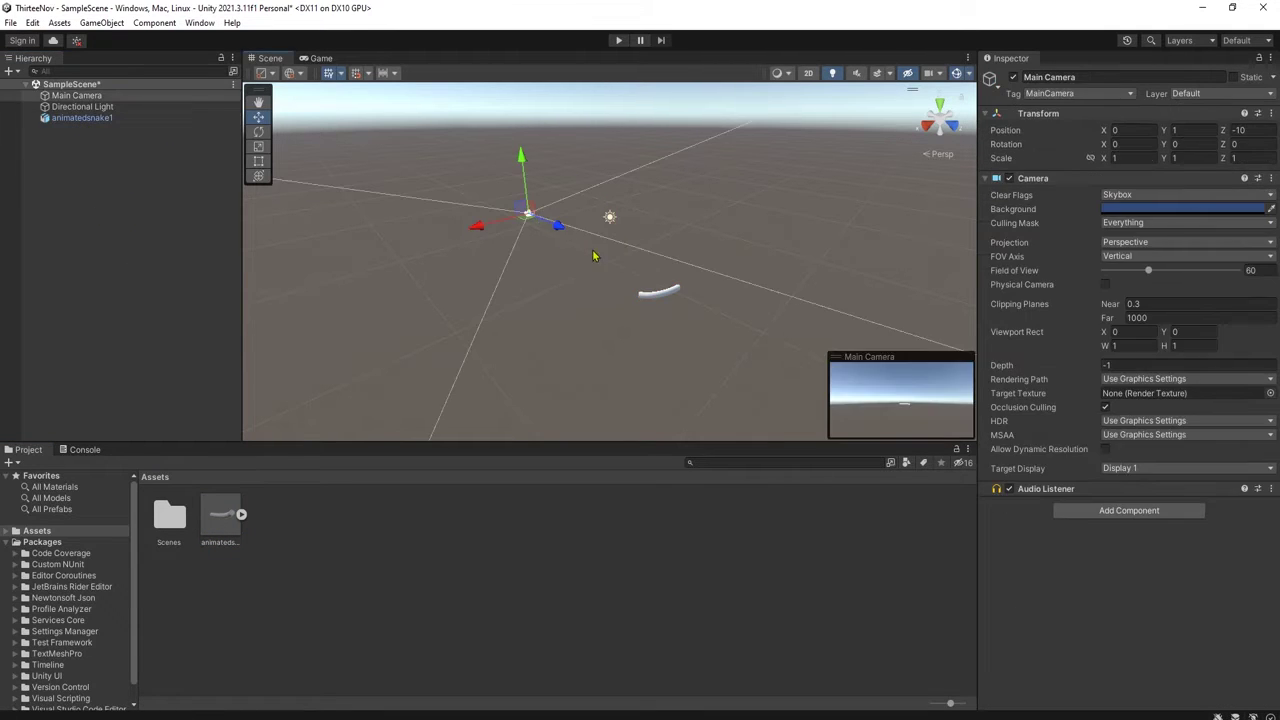
left_click(619, 40)
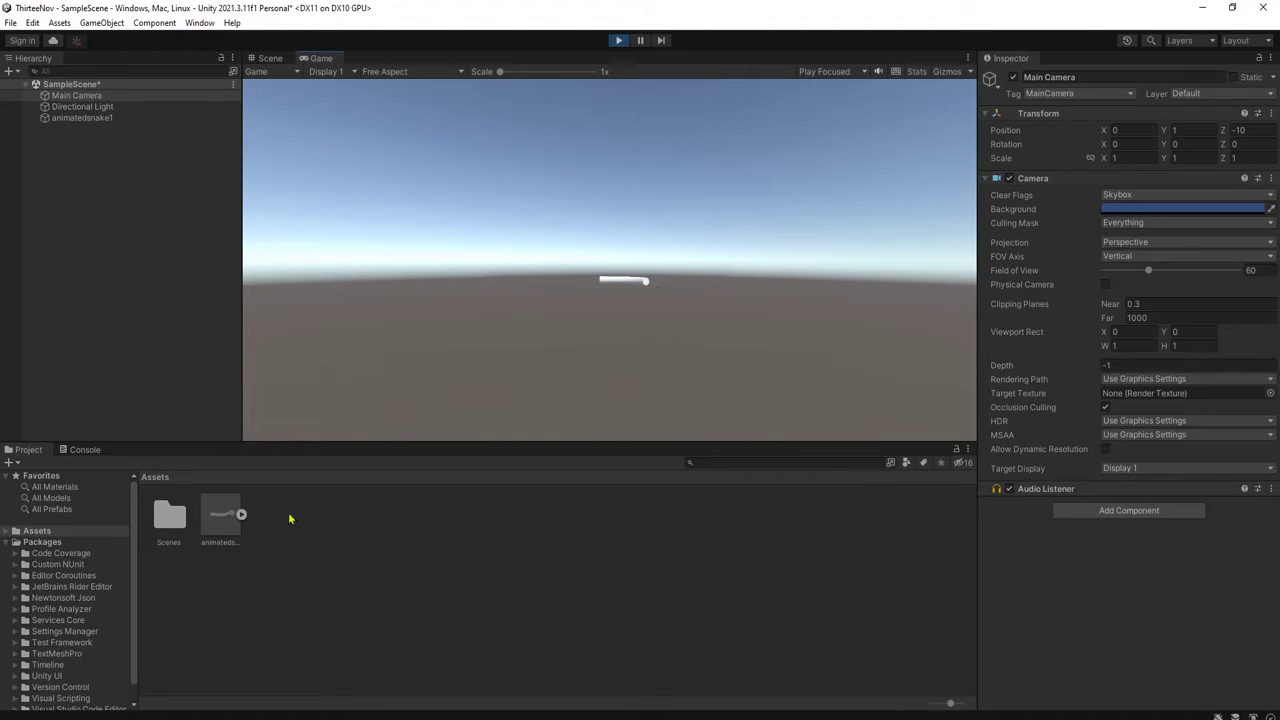
left_click(242, 516)
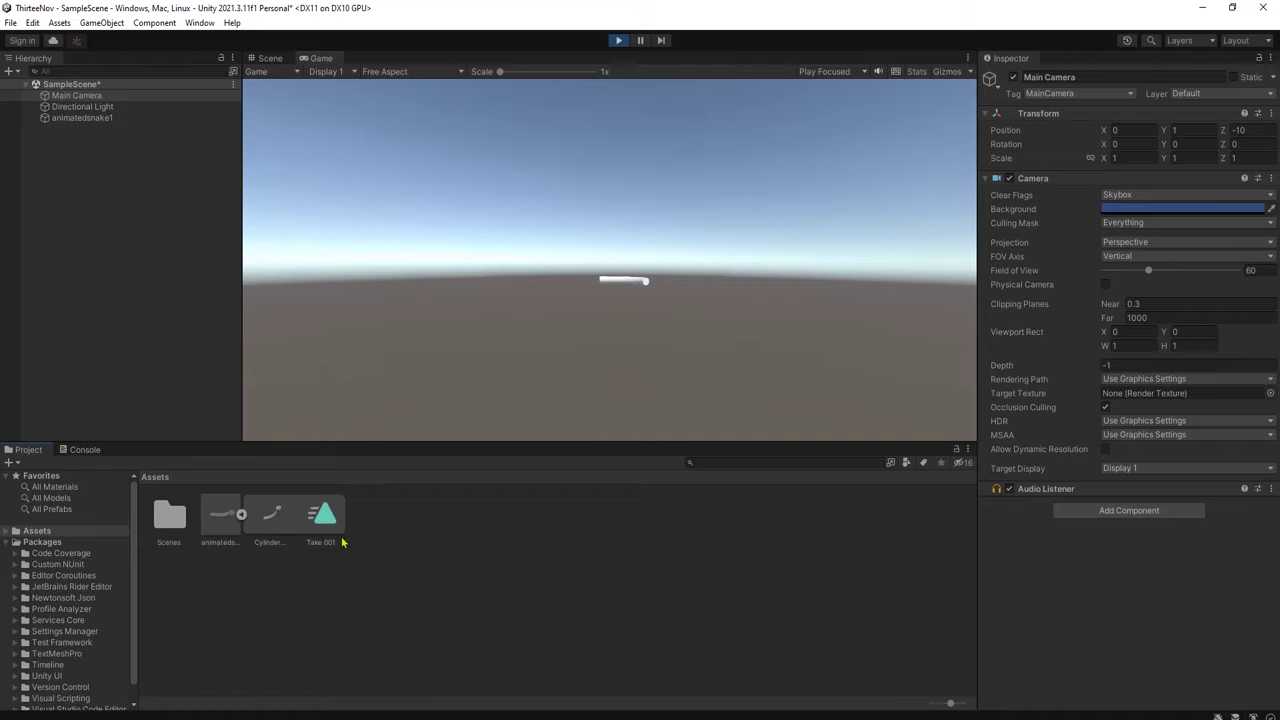
left_click(270, 524)
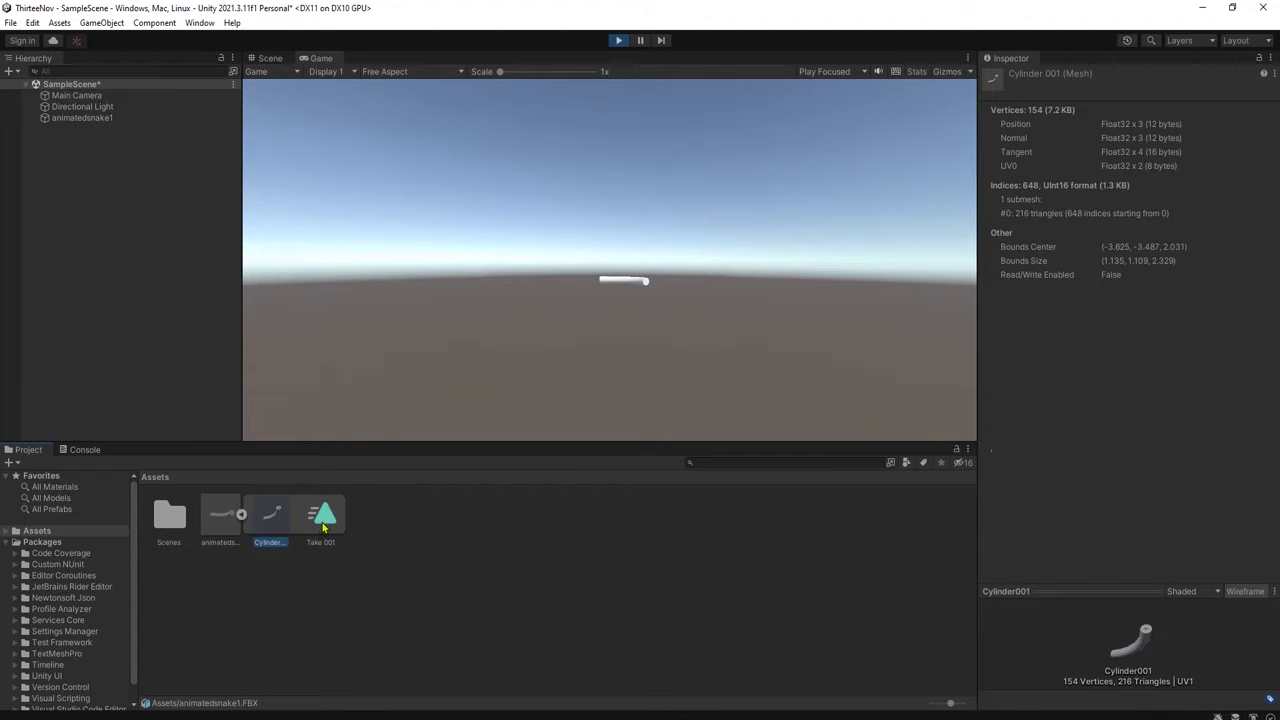
left_click(322, 527)
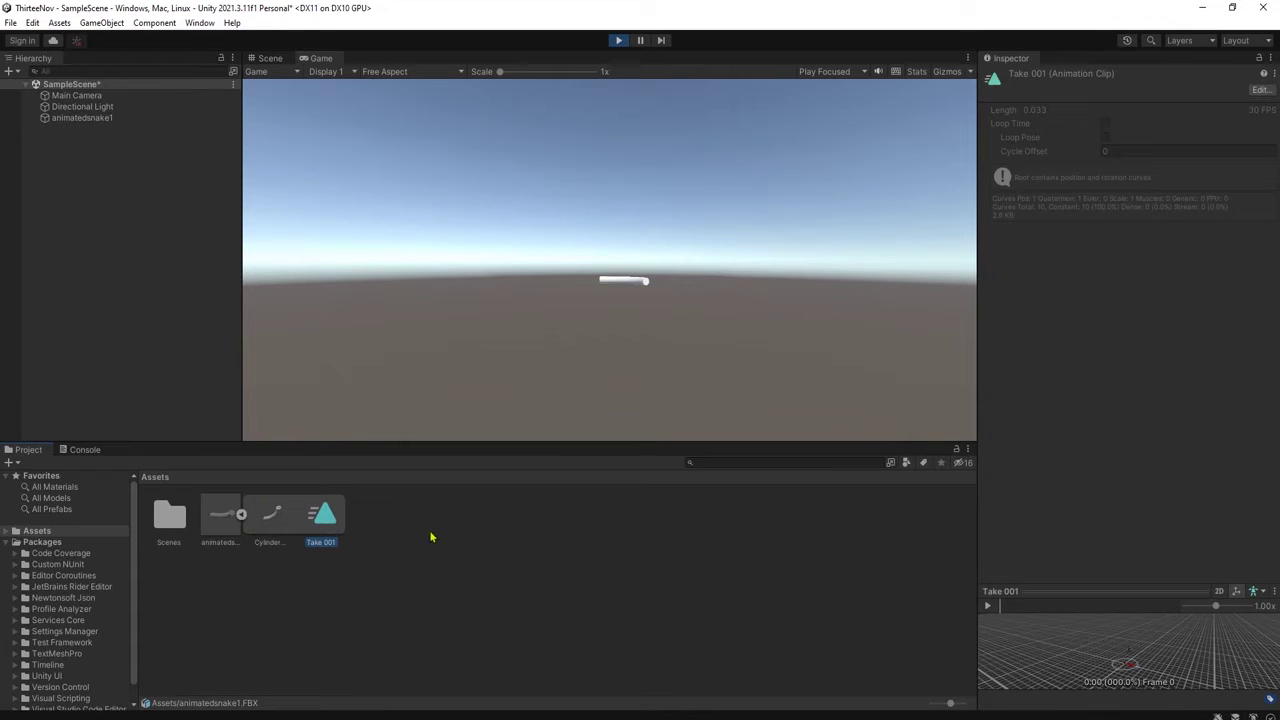
left_click(280, 527)
left_click(331, 526)
double_click(320, 516)
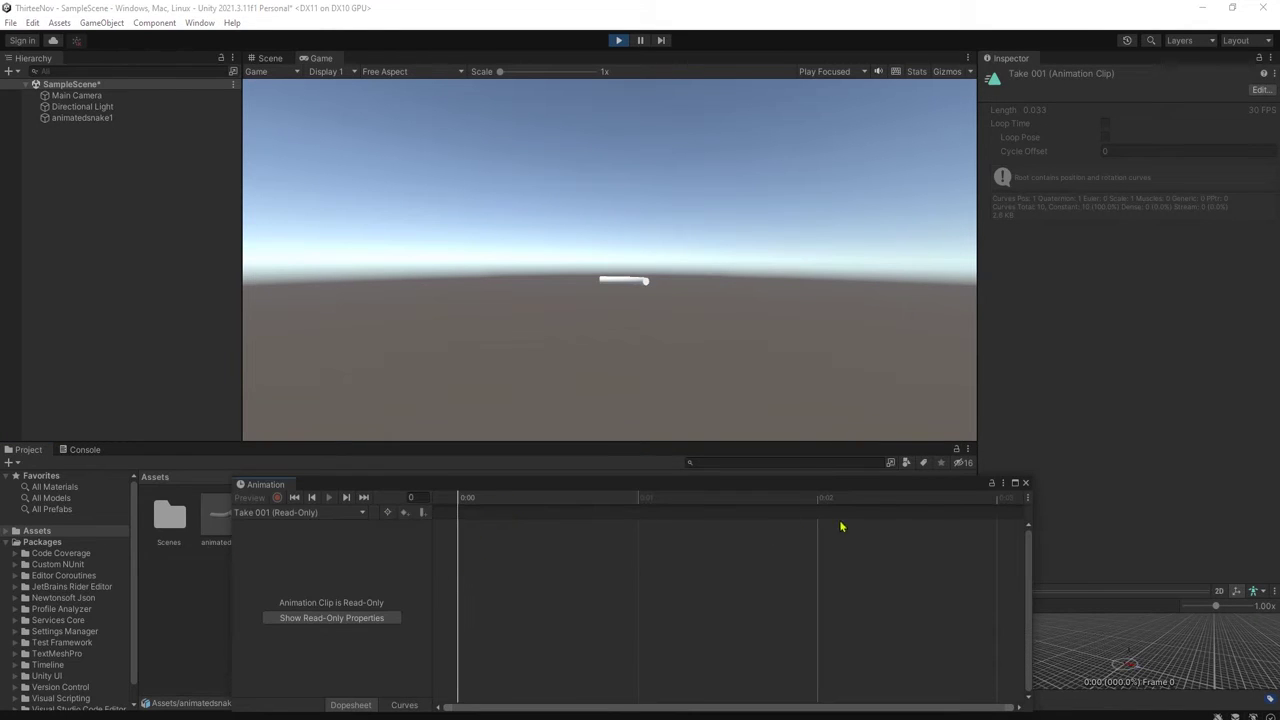
left_click_drag(496, 500, 488, 466)
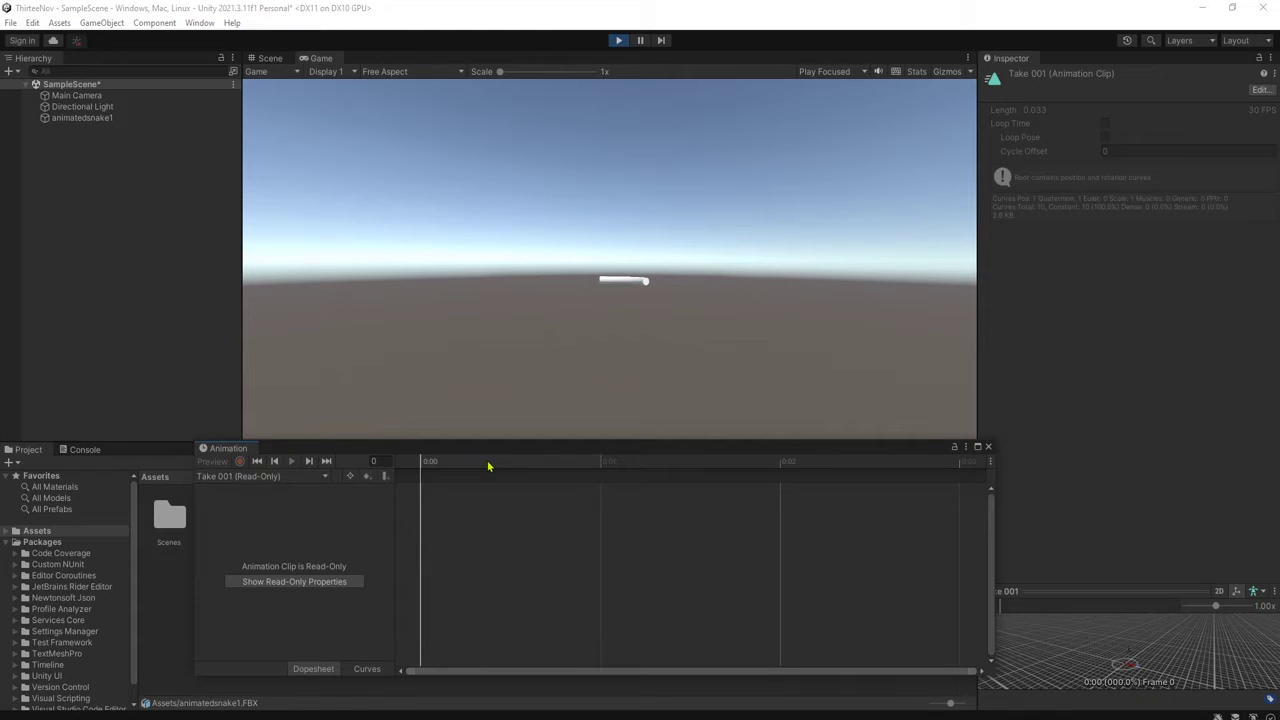
left_click(988, 446)
left_click(322, 548)
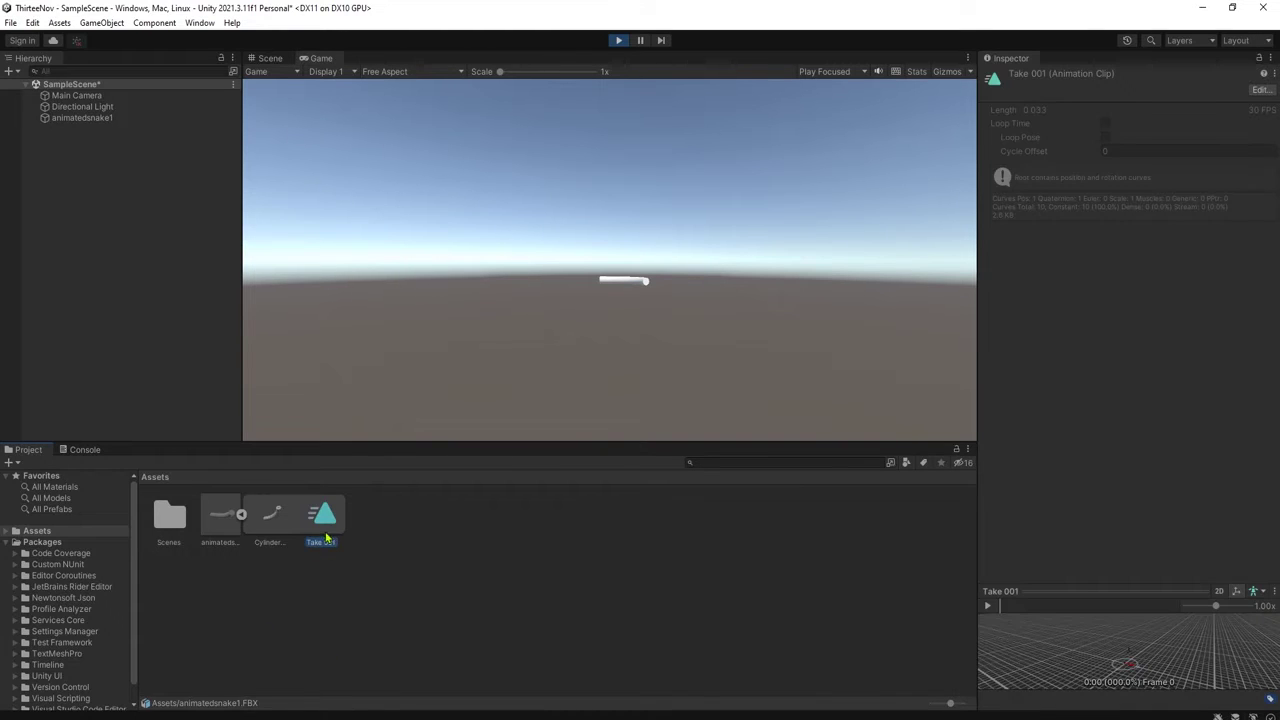
double_click(328, 530)
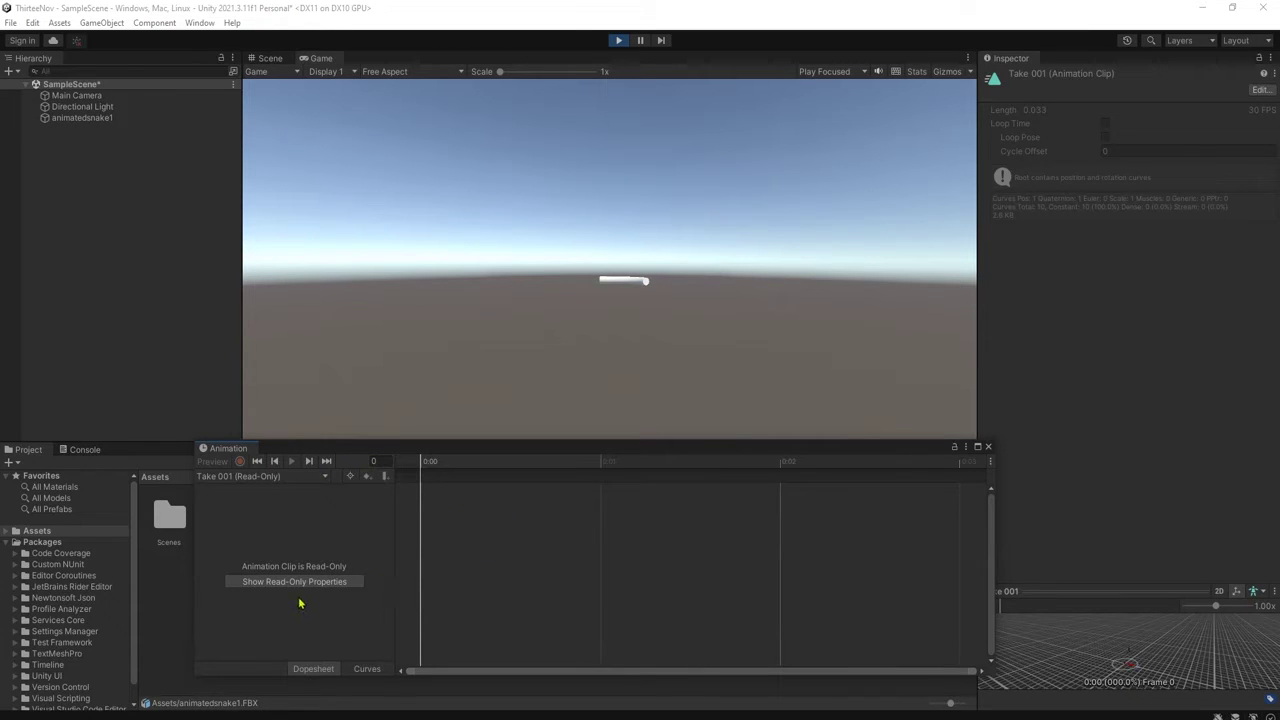
left_click(988, 446)
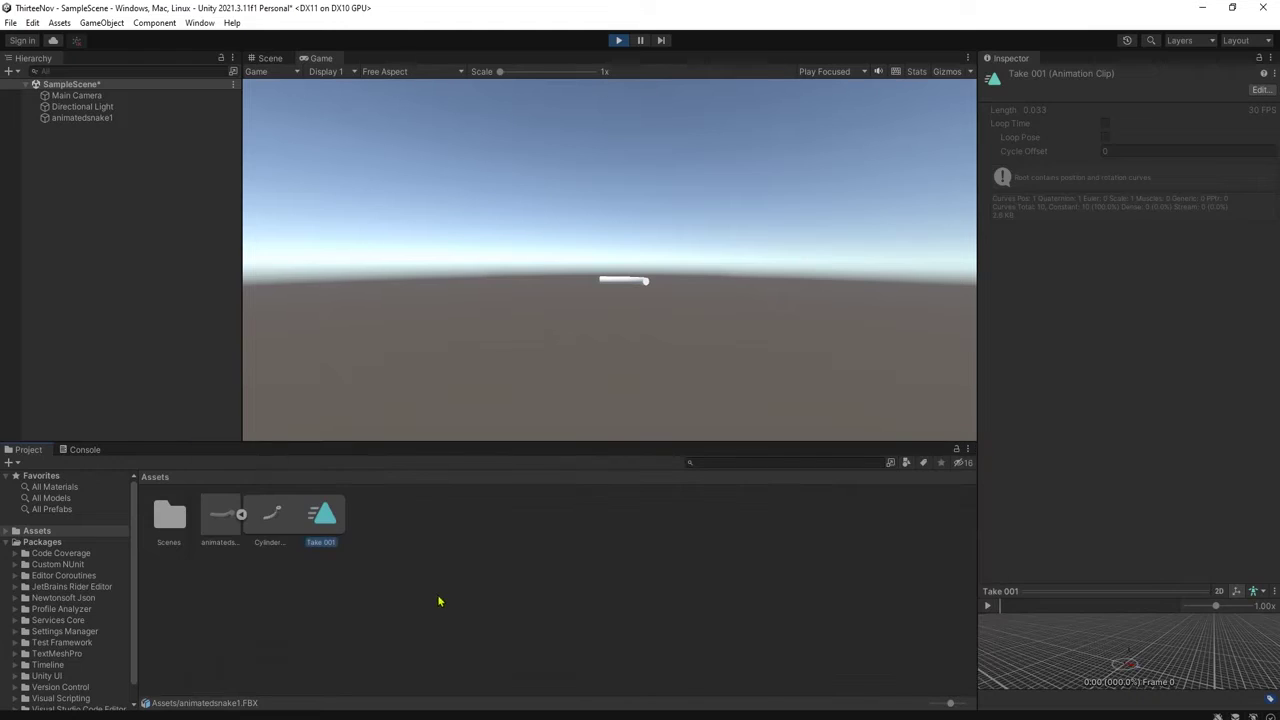
left_click(437, 600)
left_click(240, 515)
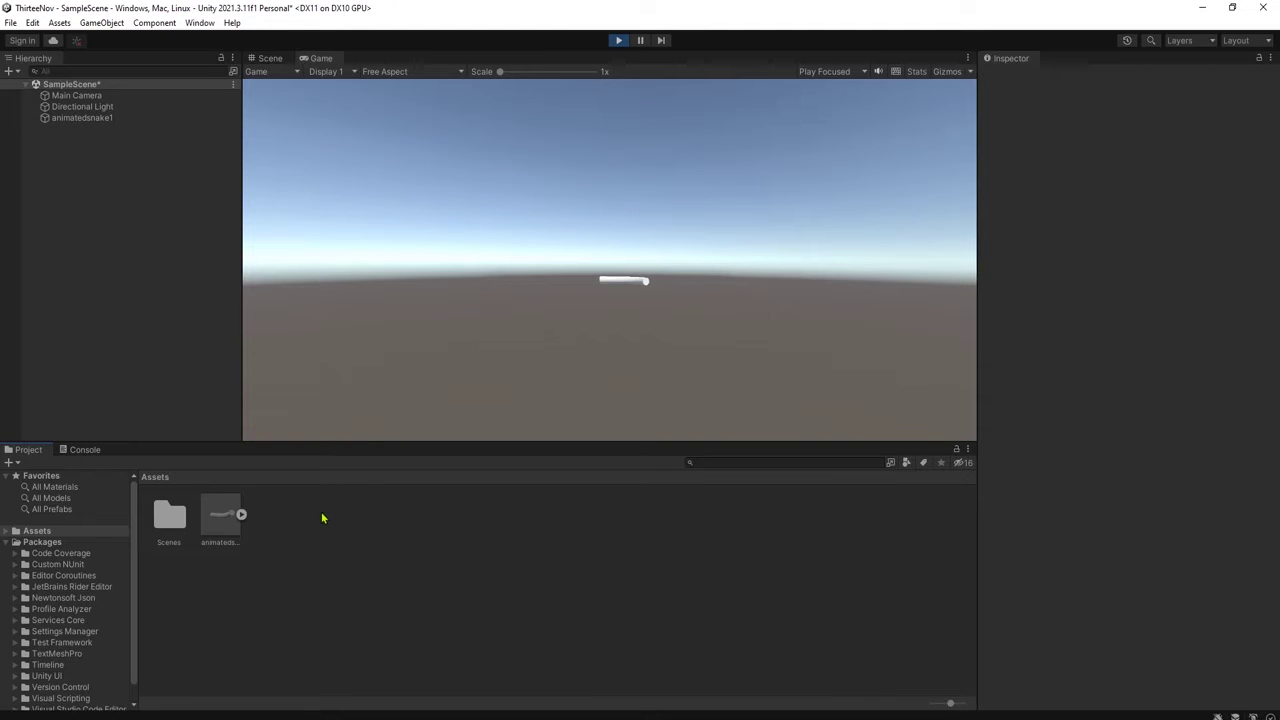
- Select animatedsnake1's Take 001 clip, enlarge its Inspector preview, and play it
left_click(241, 515)
left_click(241, 515)
left_click(241, 514)
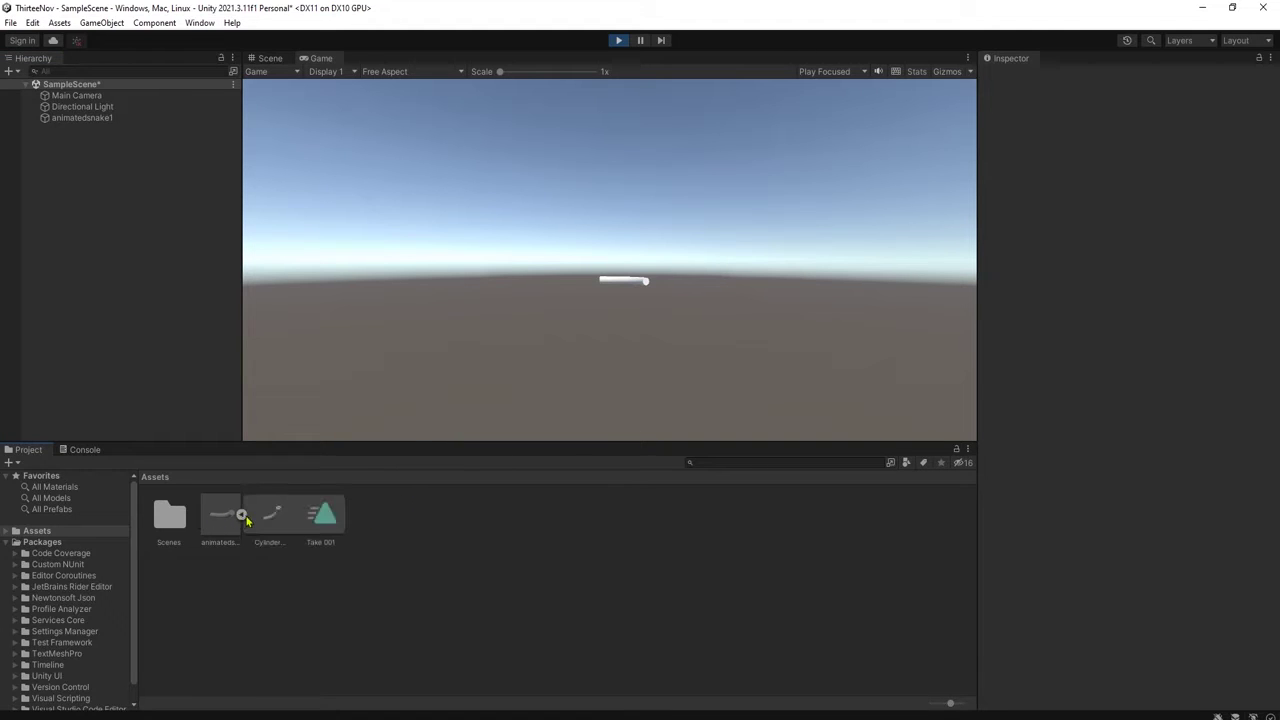
left_click(331, 523)
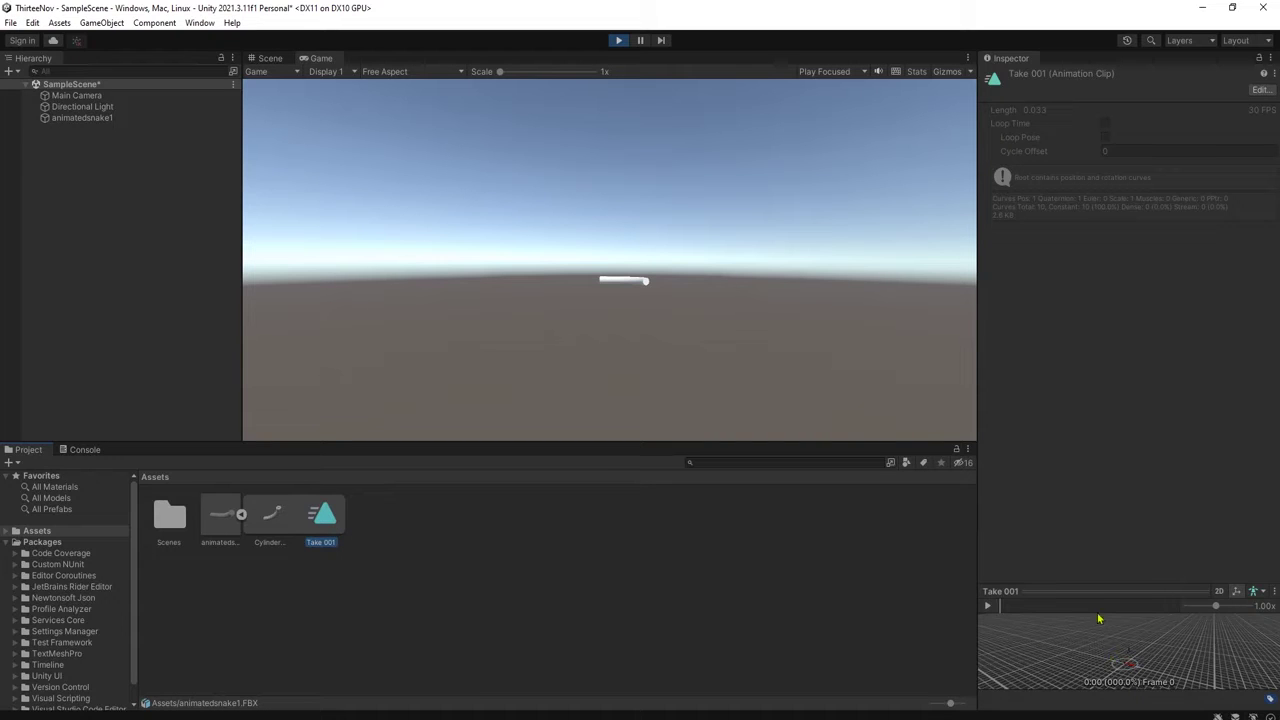
left_click_drag(1086, 595, 1088, 496)
left_click(987, 510)
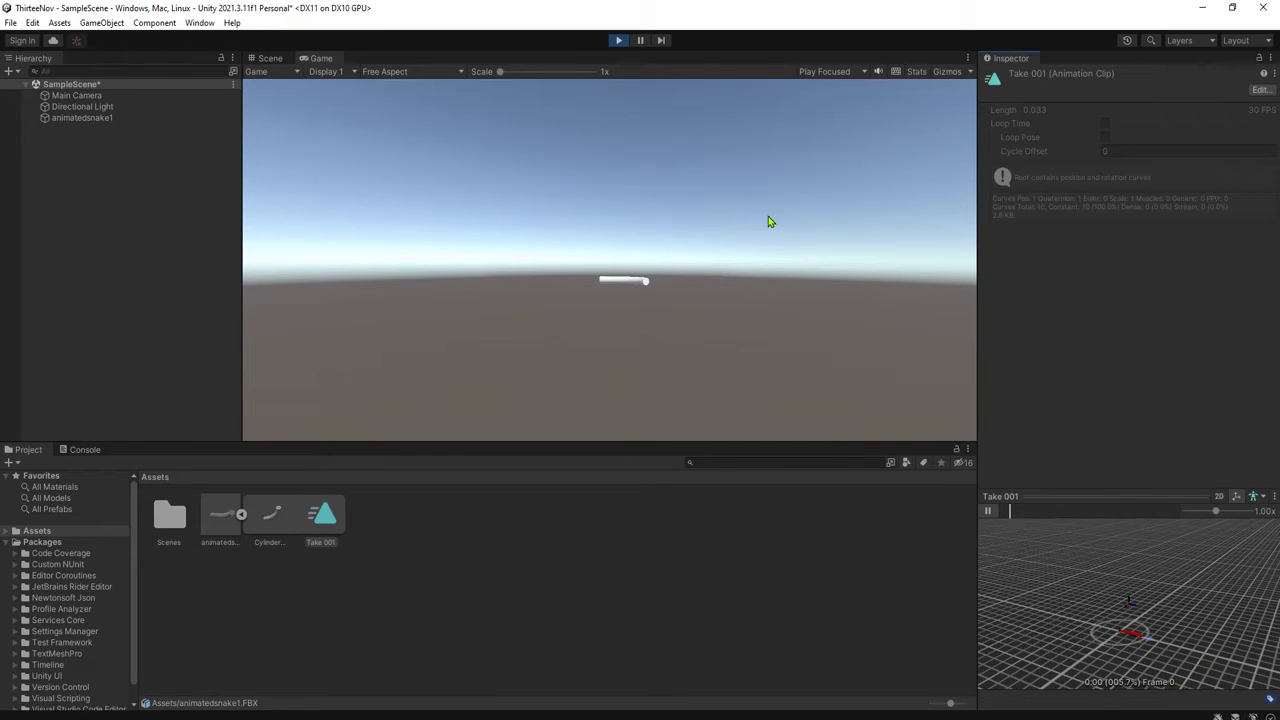
- Pause the clip preview and Export Selected over the existing snake FBX file
left_click(988, 511)
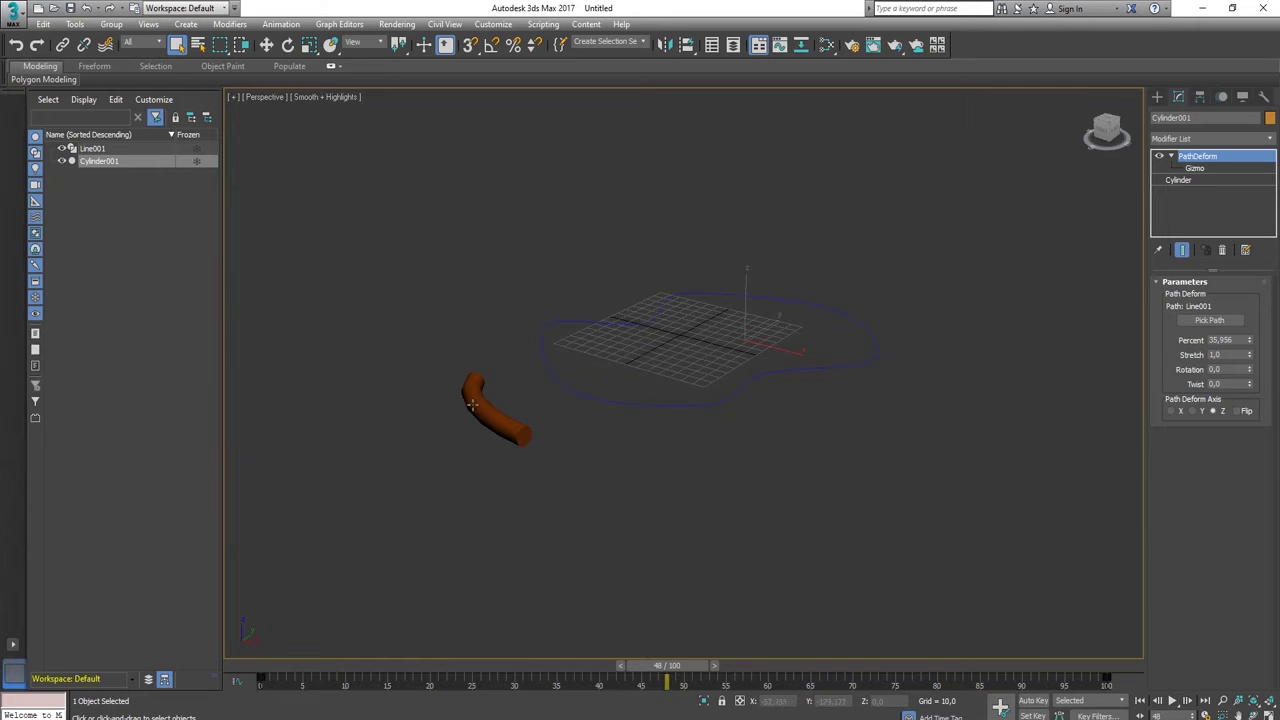
left_click(14, 14)
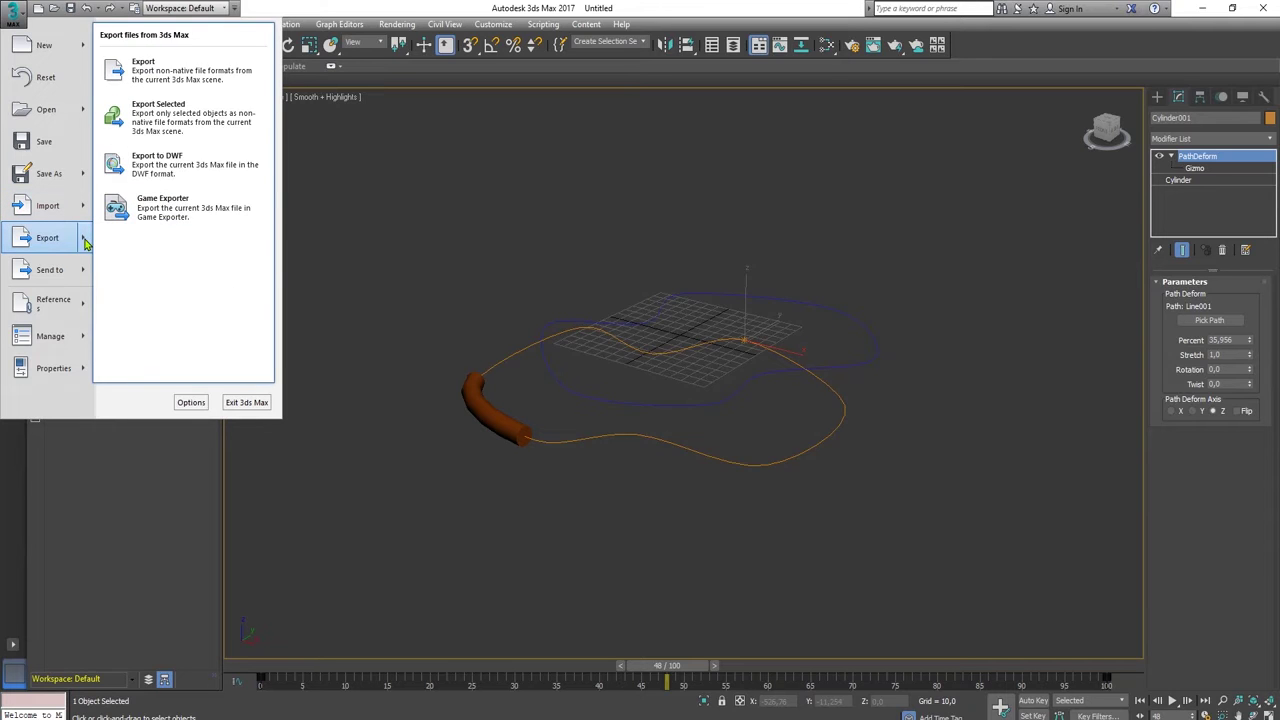
left_click(160, 128)
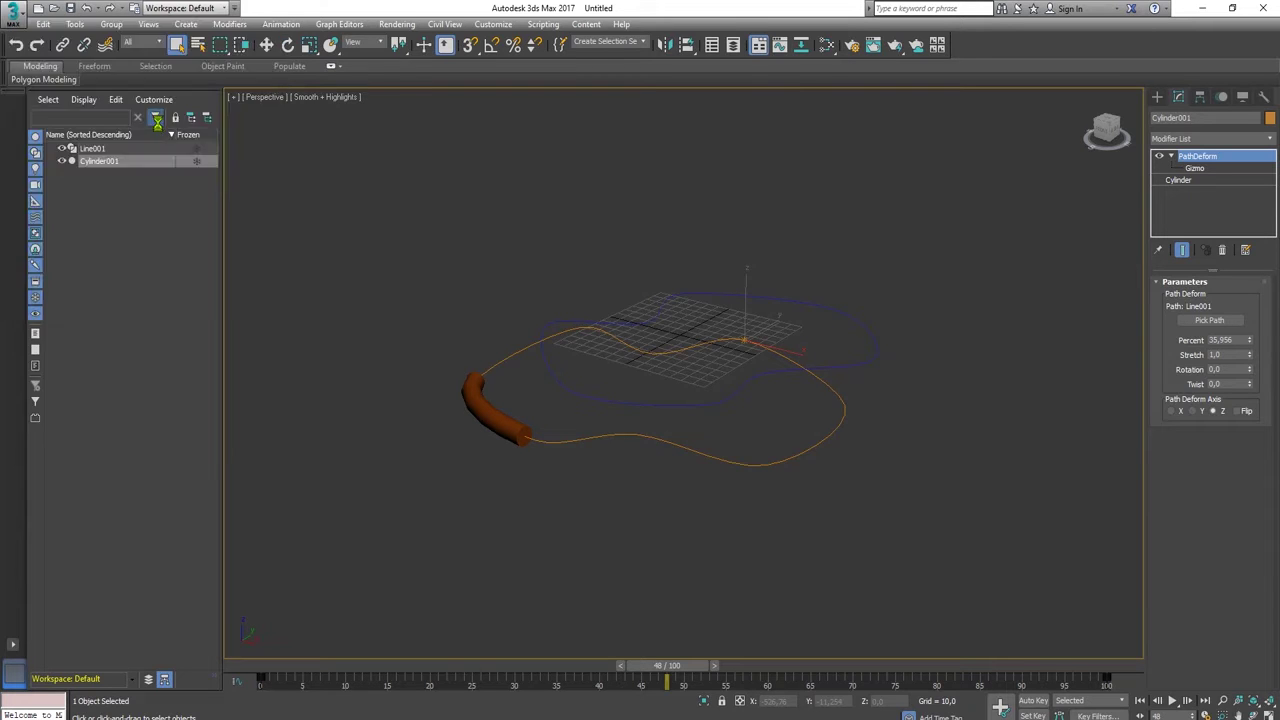
double_click(137, 107)
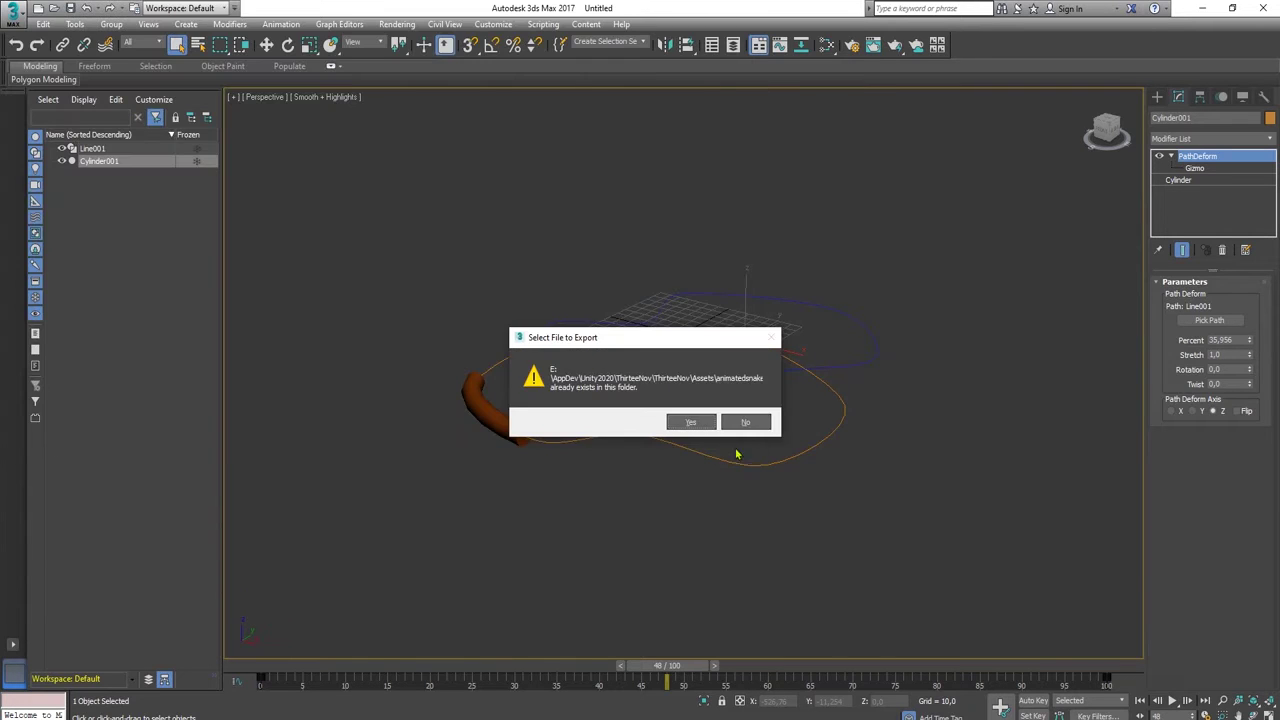
left_click(697, 424)
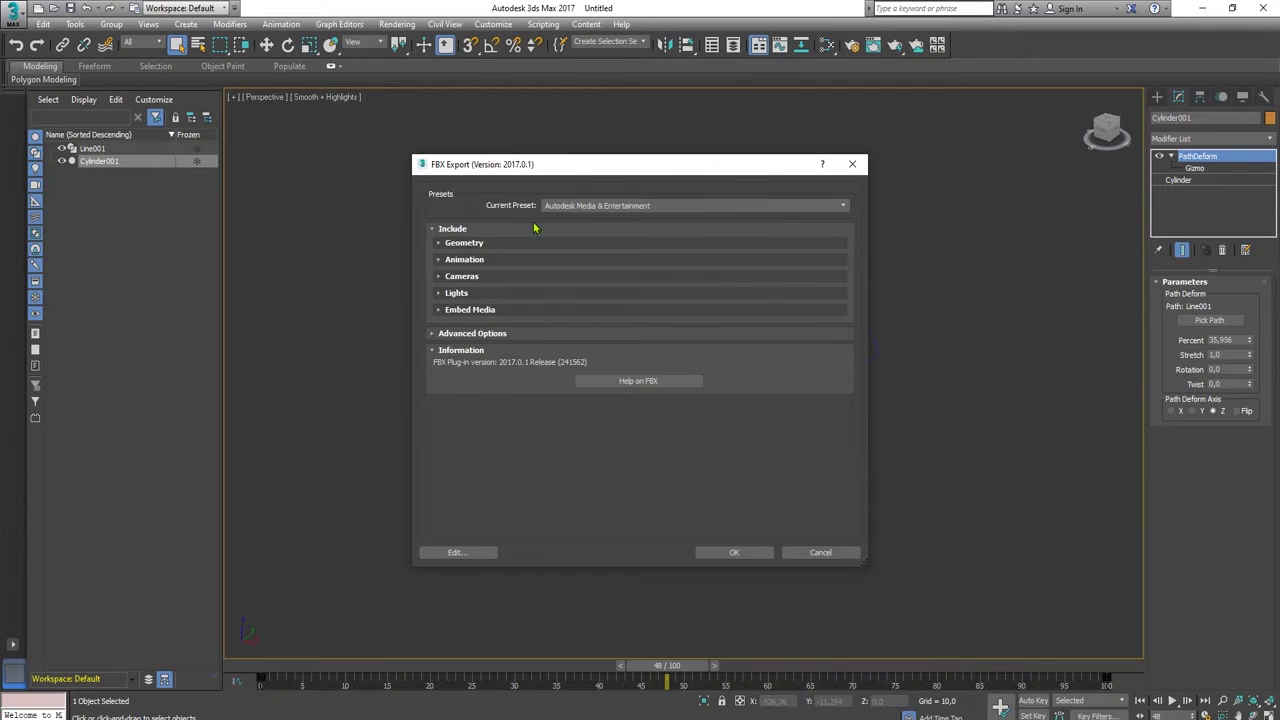
- Turn on Bake Animation for frames 0–100 in the FBX export options
left_click(439, 243)
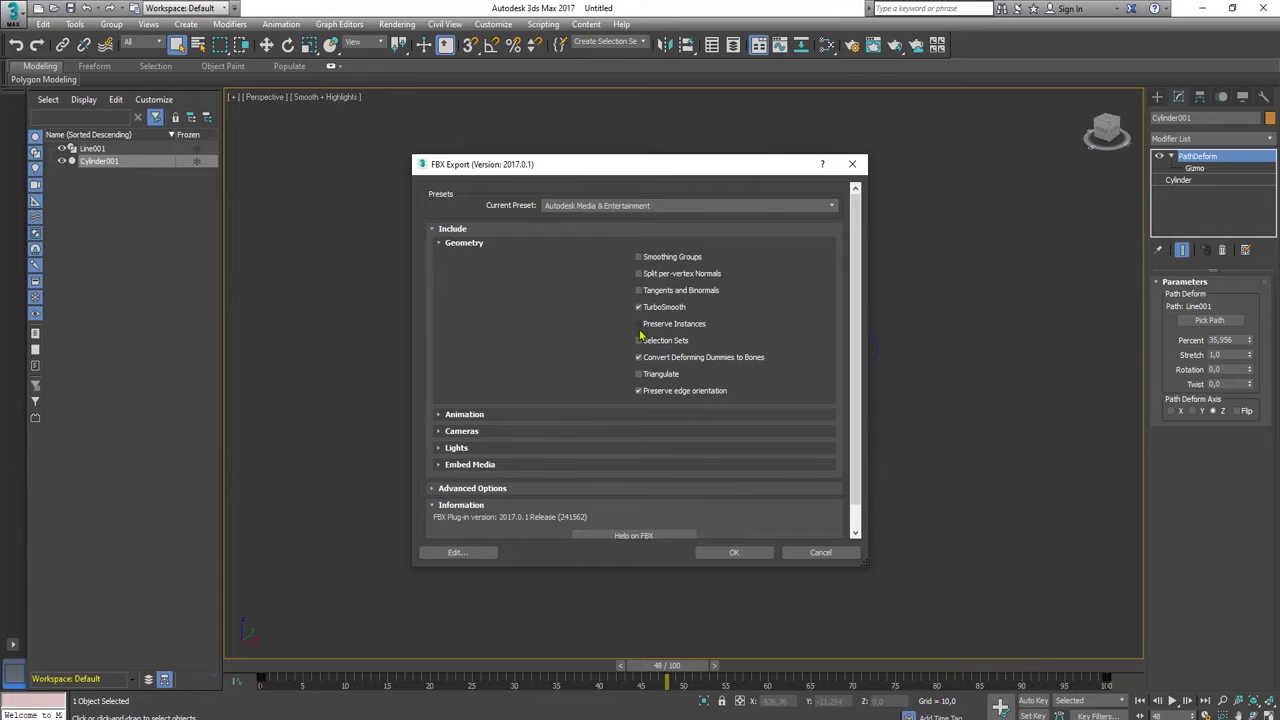
left_click(439, 416)
scroll(523, 426, "down", 3)
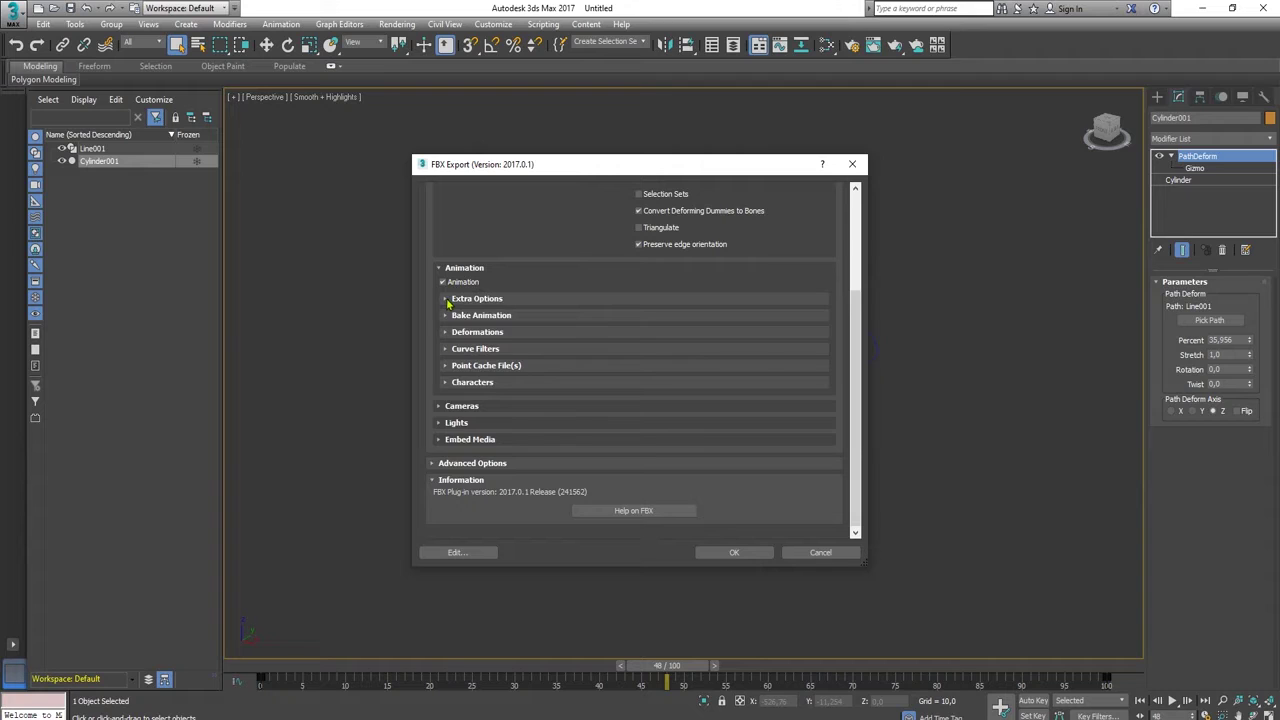
left_click(447, 303)
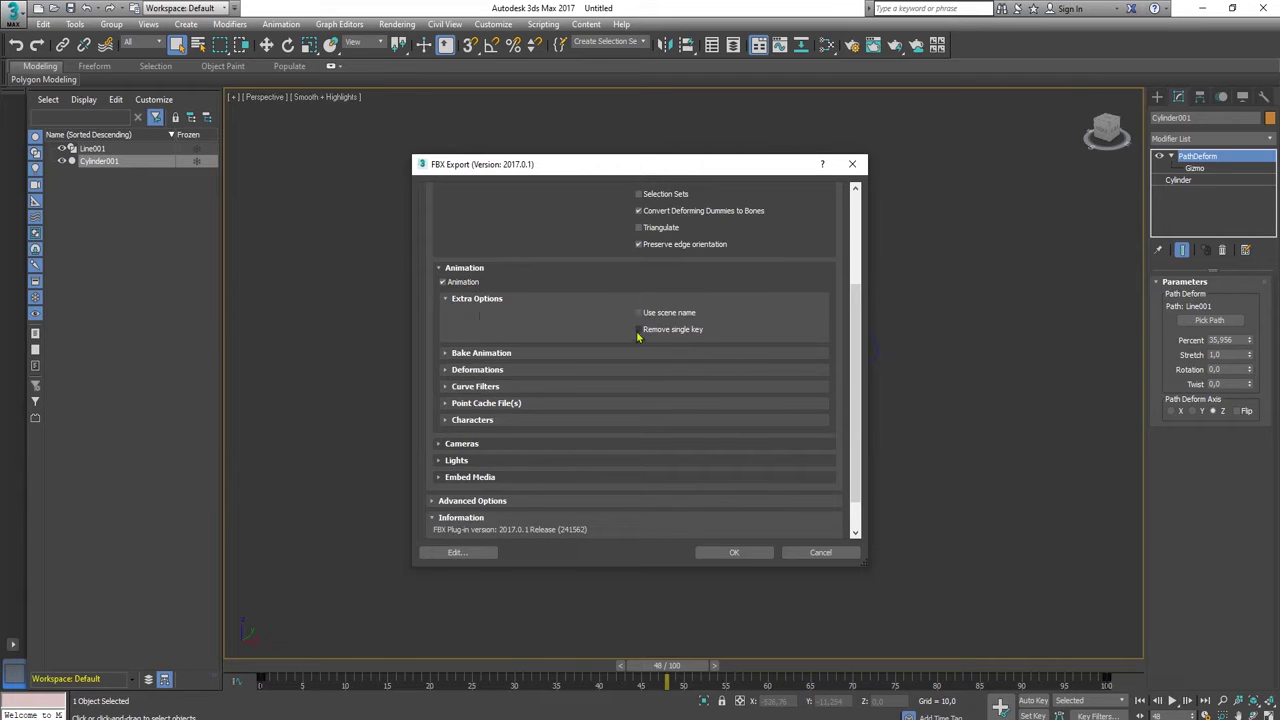
left_click(446, 355)
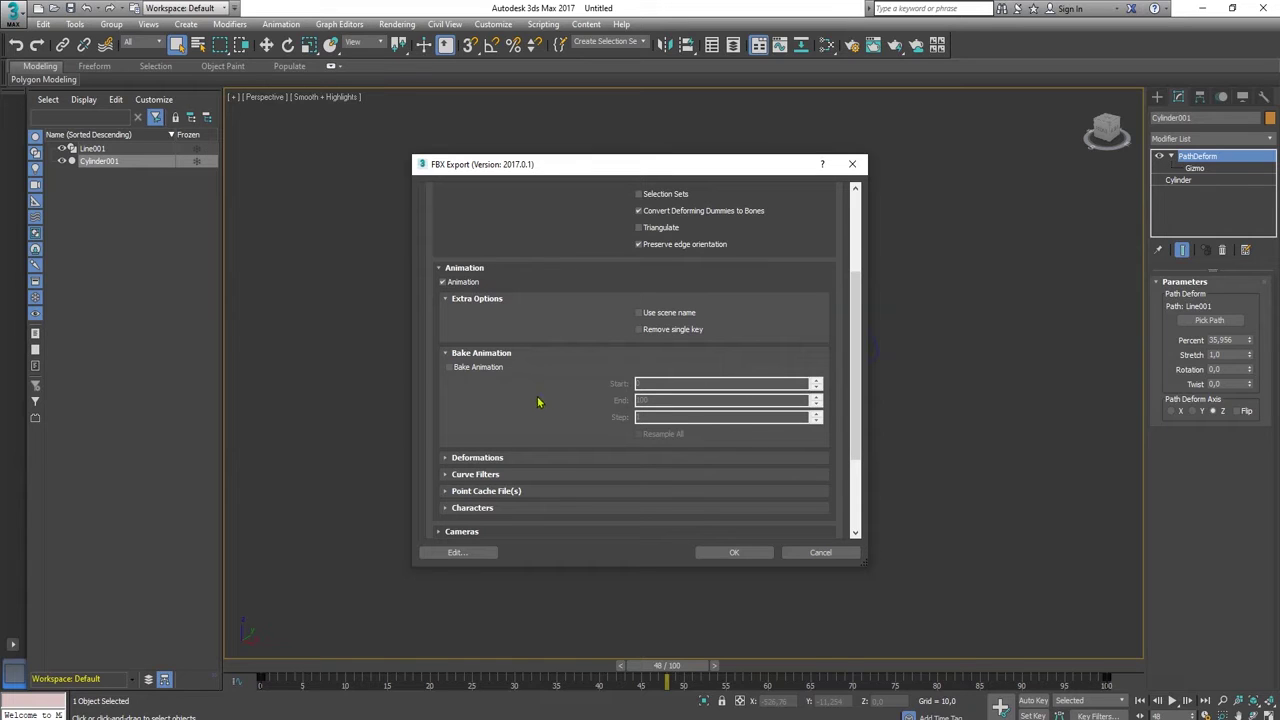
left_click(494, 368)
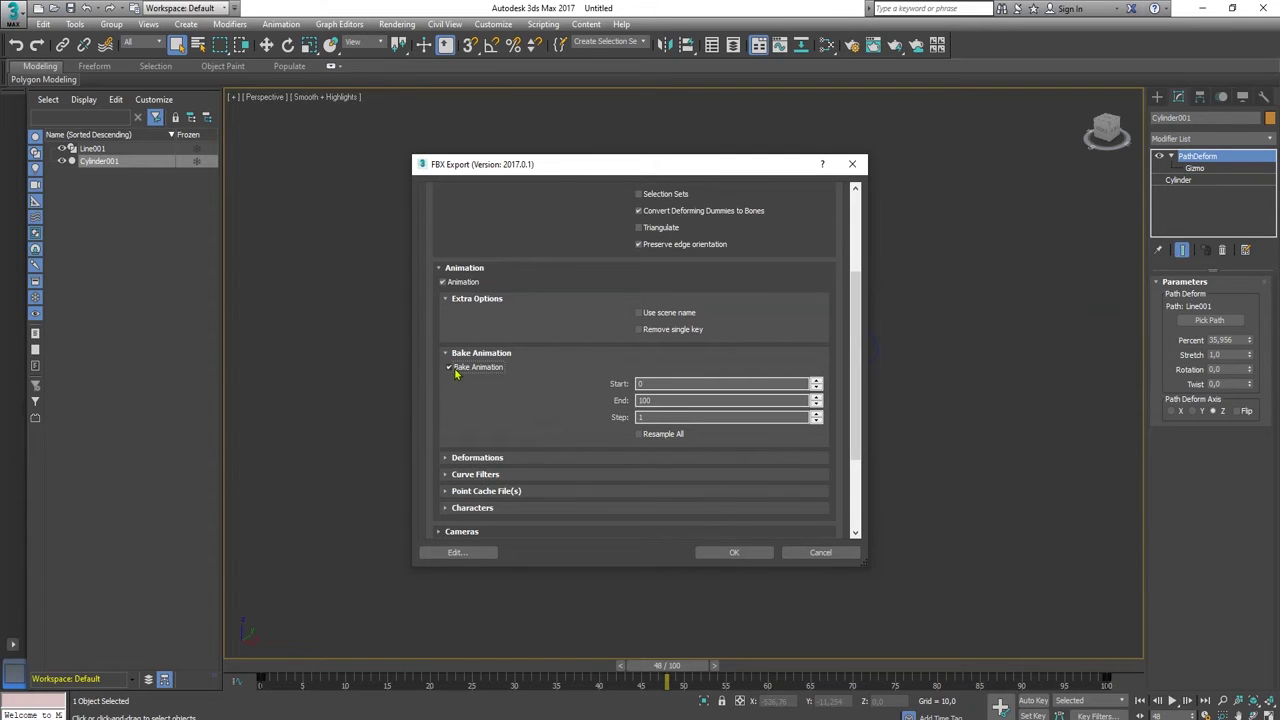
- Review the Deformations, Curve Filters, Point Cache and Character options, then export the FBX
left_click(453, 459)
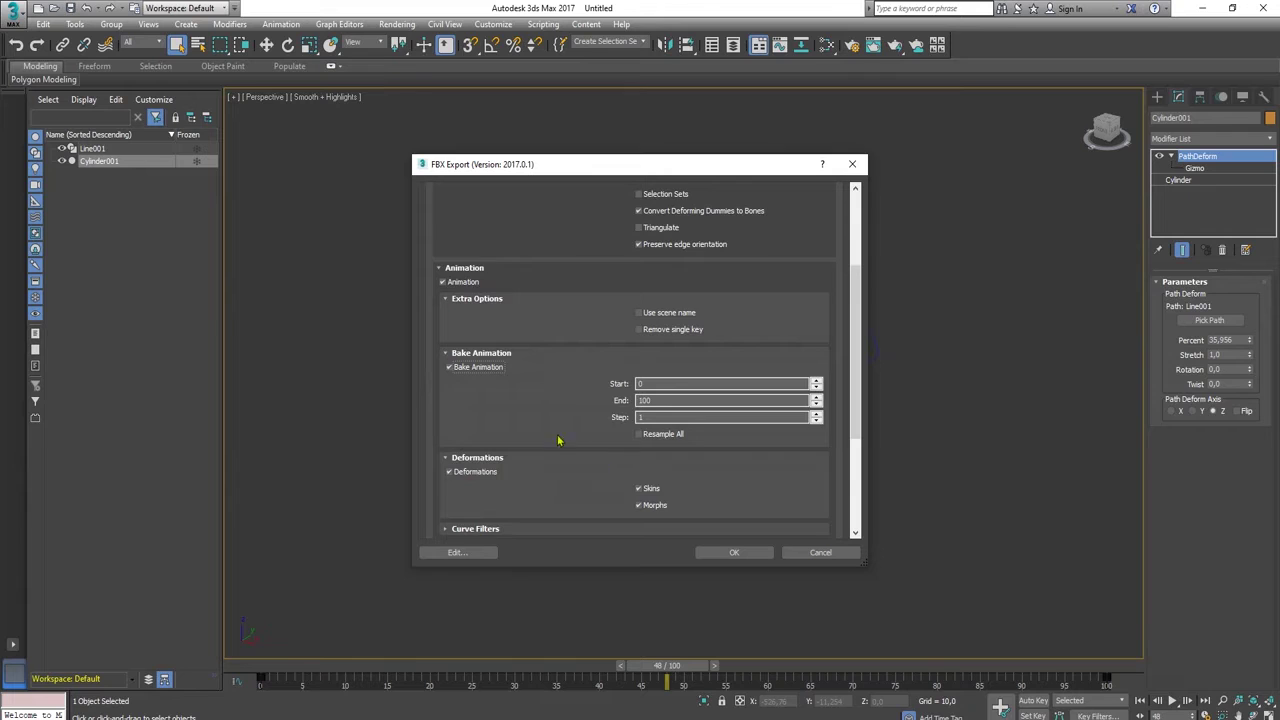
scroll(555, 446, "down", 2)
left_click(445, 460)
scroll(452, 475, "down", 4)
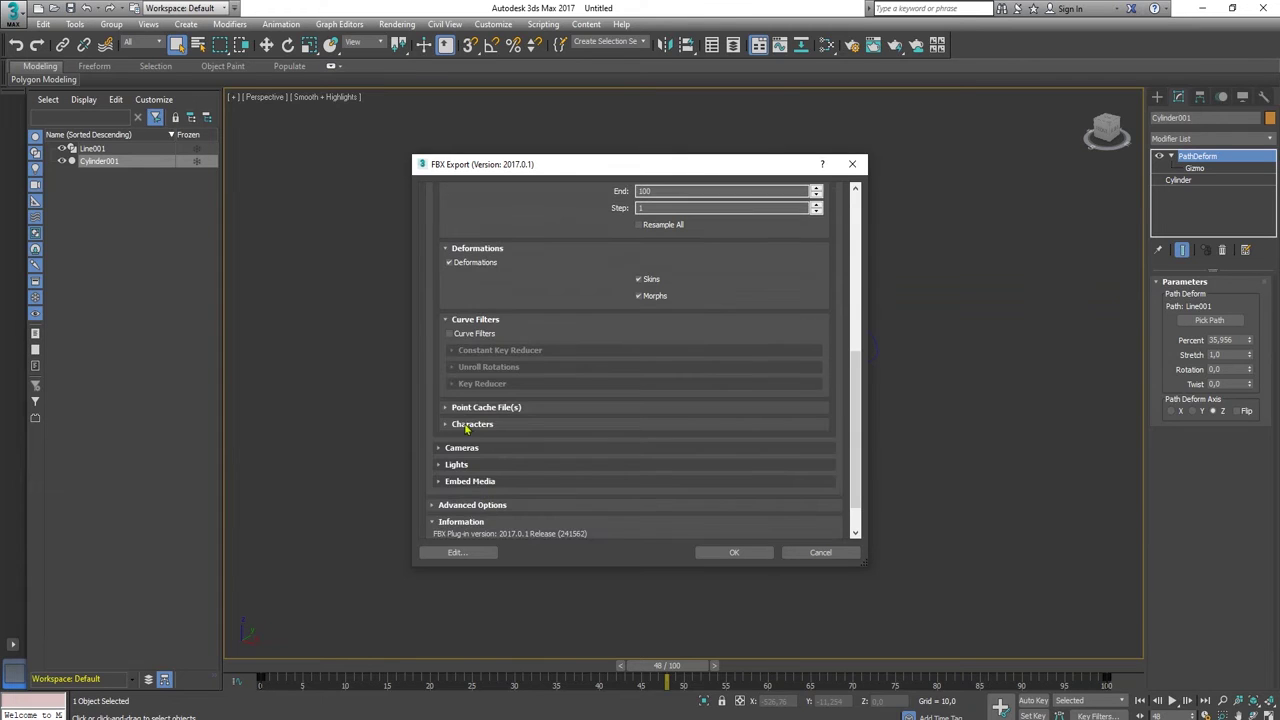
left_click(450, 410)
left_click(449, 462)
scroll(530, 470, "up", 4)
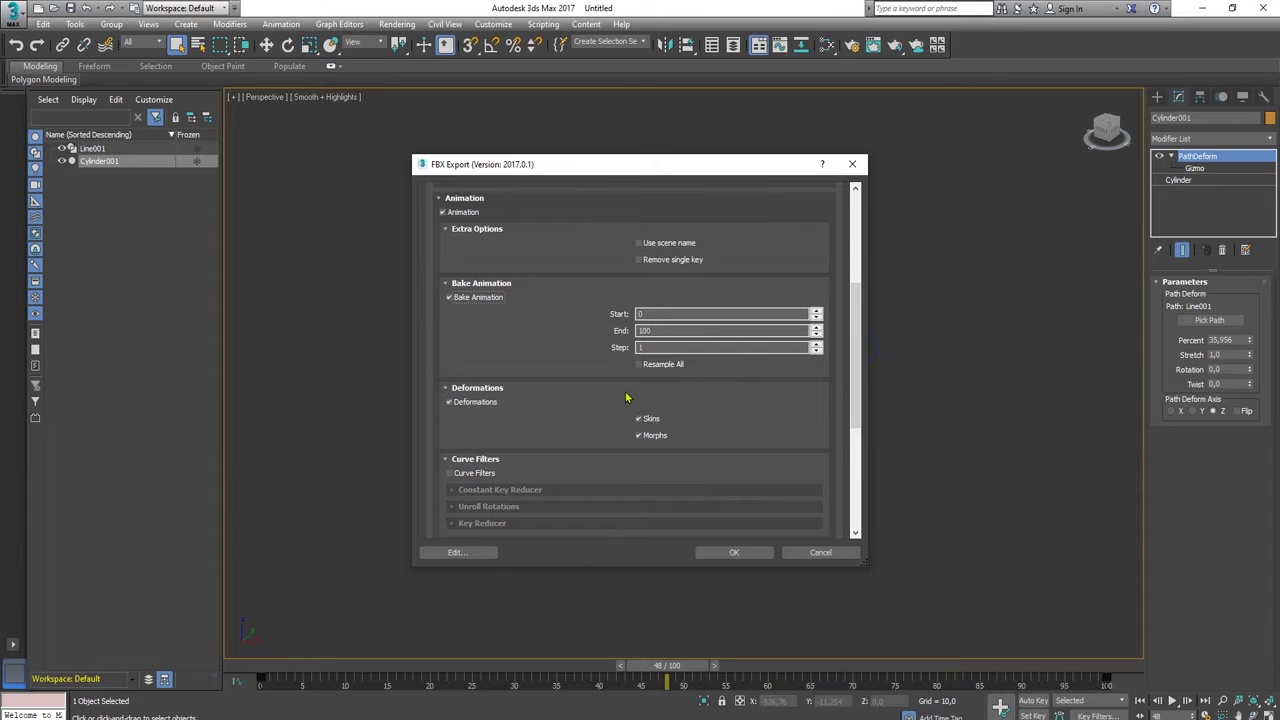
left_click(734, 552)
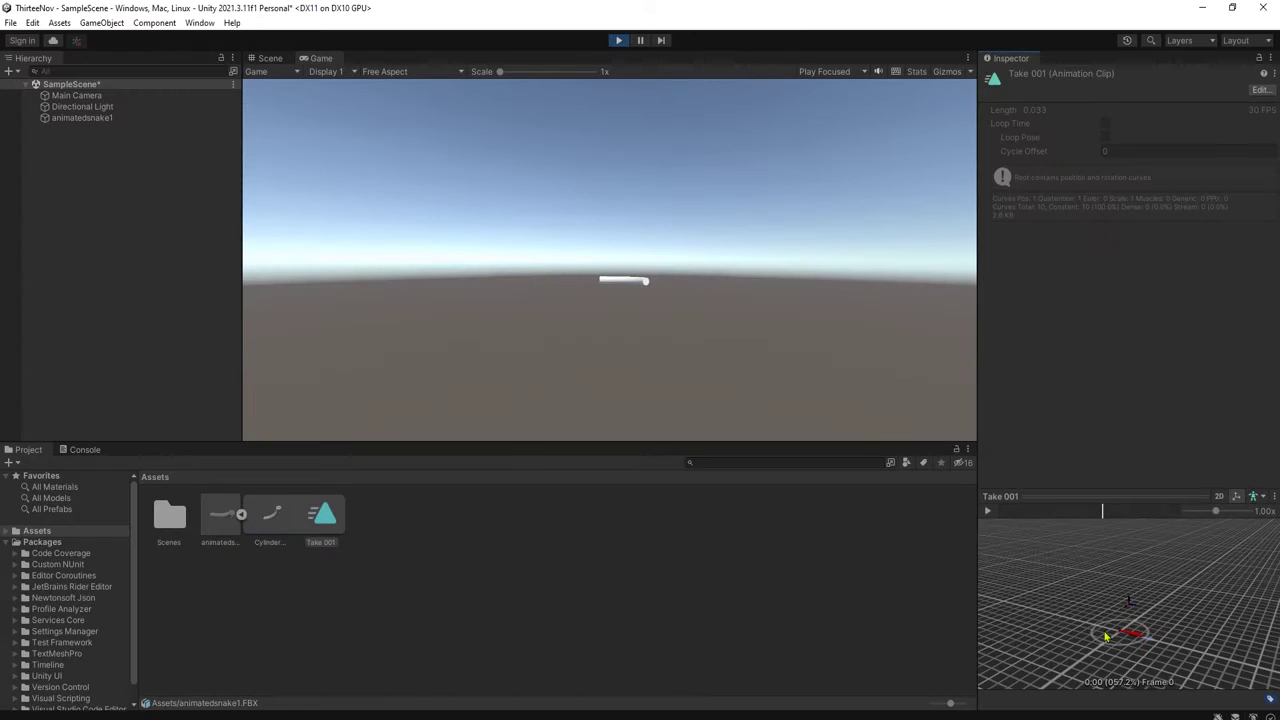
- Inspect and preview the 0.033-long Take 001 clip, then stop Play mode and deselect it
double_click(322, 538)
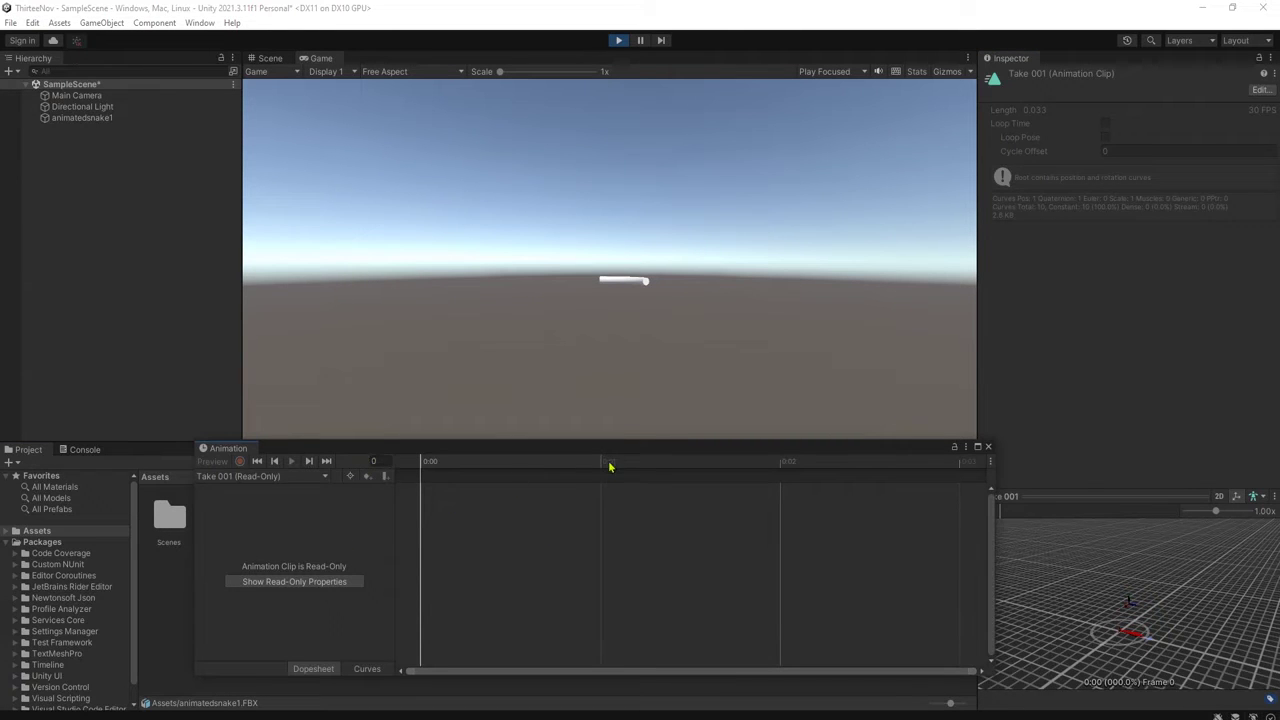
left_click(780, 462)
left_click(988, 447)
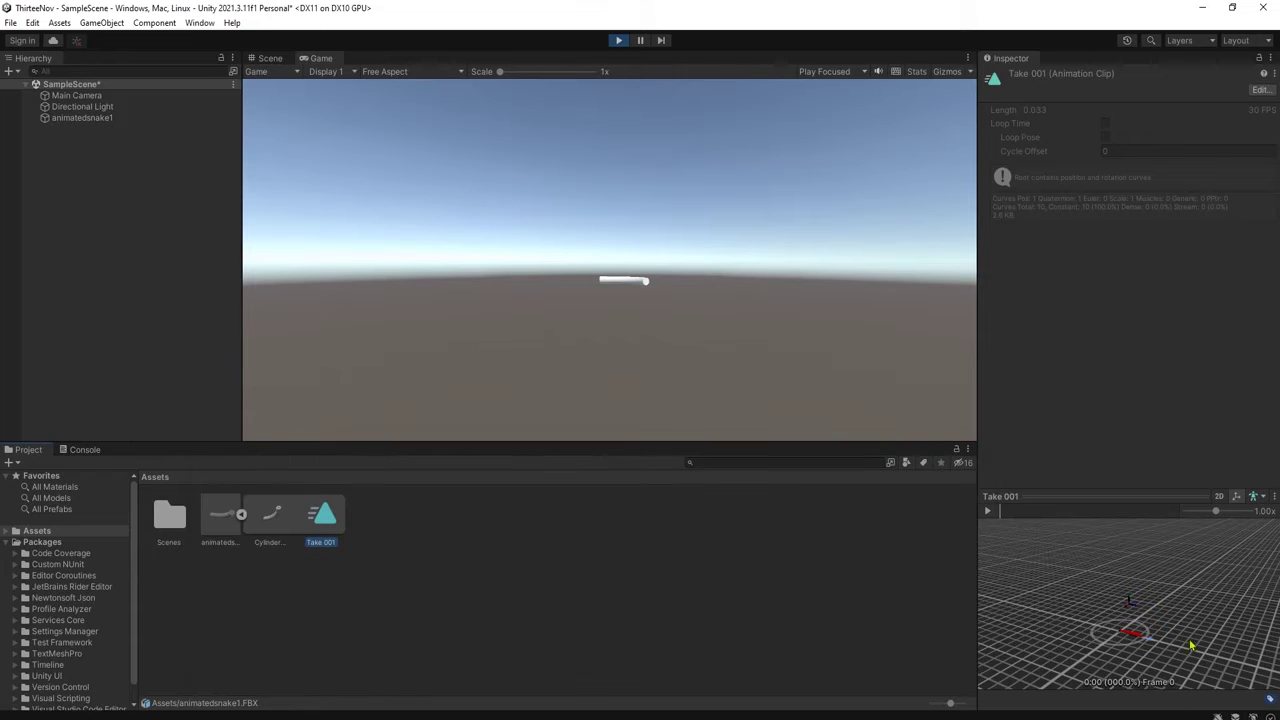
left_click(988, 511)
left_click(618, 40)
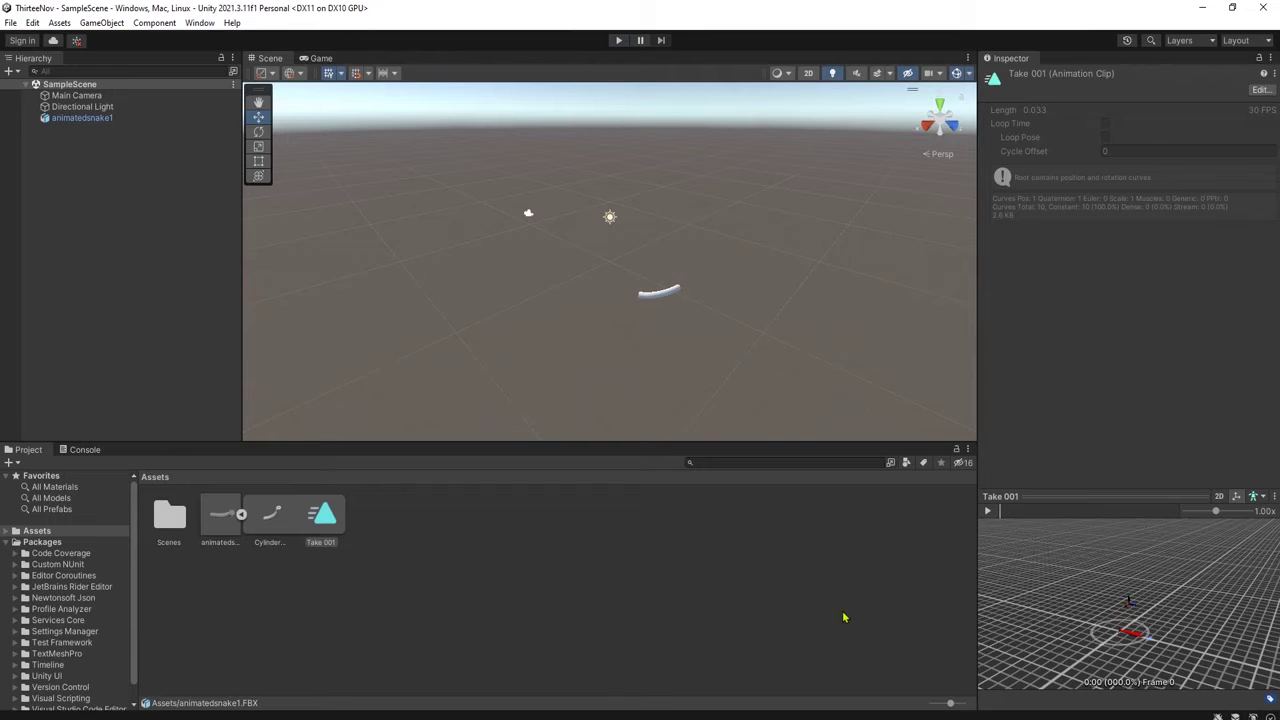
left_click(872, 620)
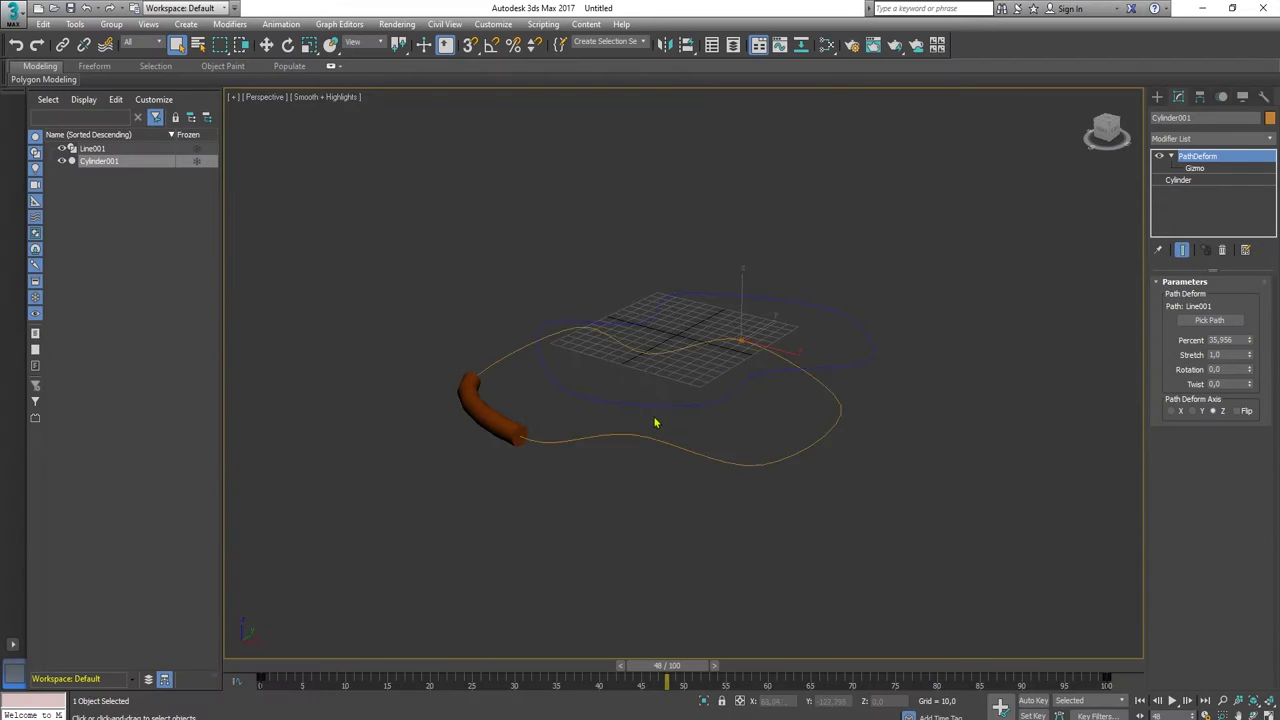
- Cut the PathDeform modifier off Cylinder001 and orbit to view the straightened cylinder
scroll(620, 490, "down", 6)
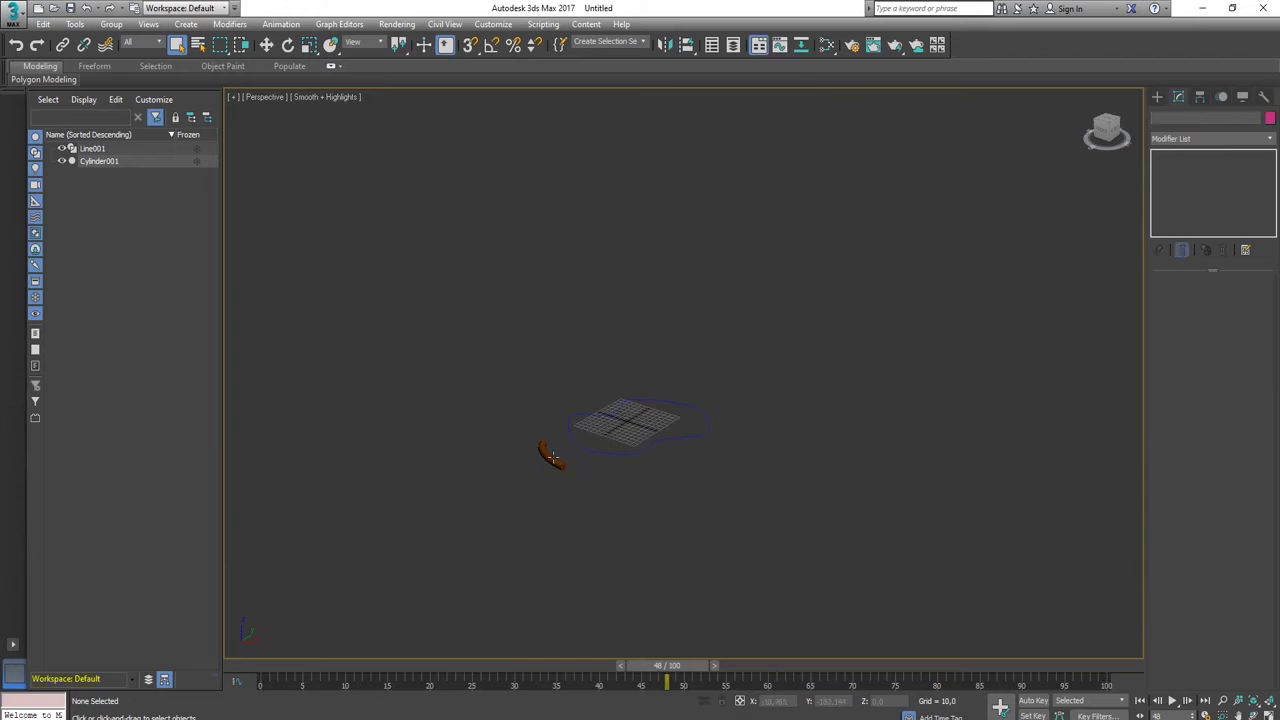
middle_click_drag(773, 456, 722, 497, "alt")
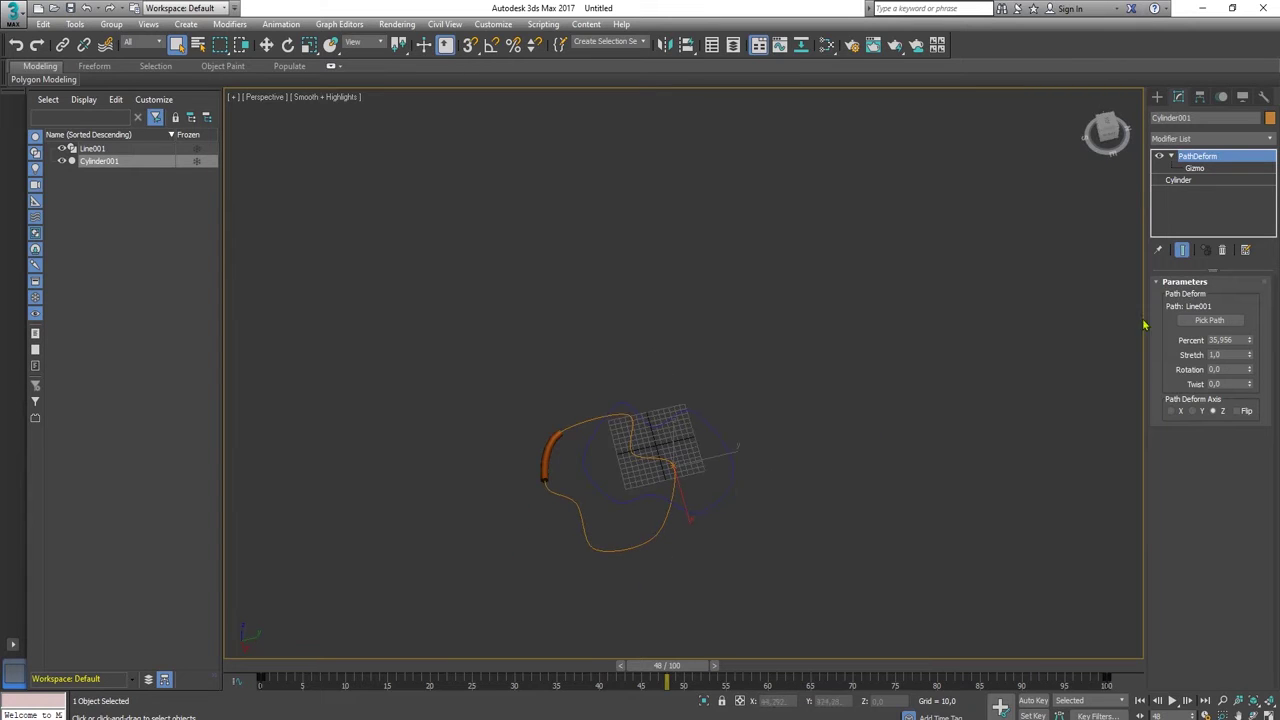
right_click(1198, 162)
left_click(1155, 198)
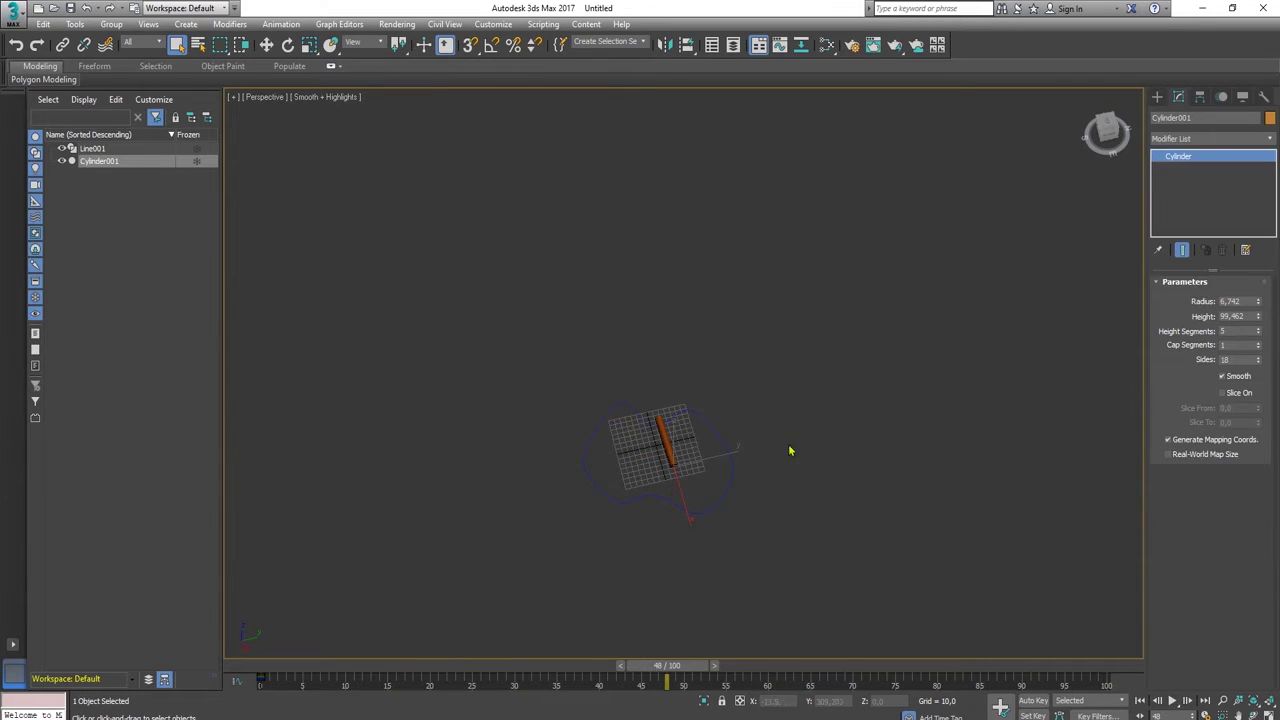
left_click(881, 486)
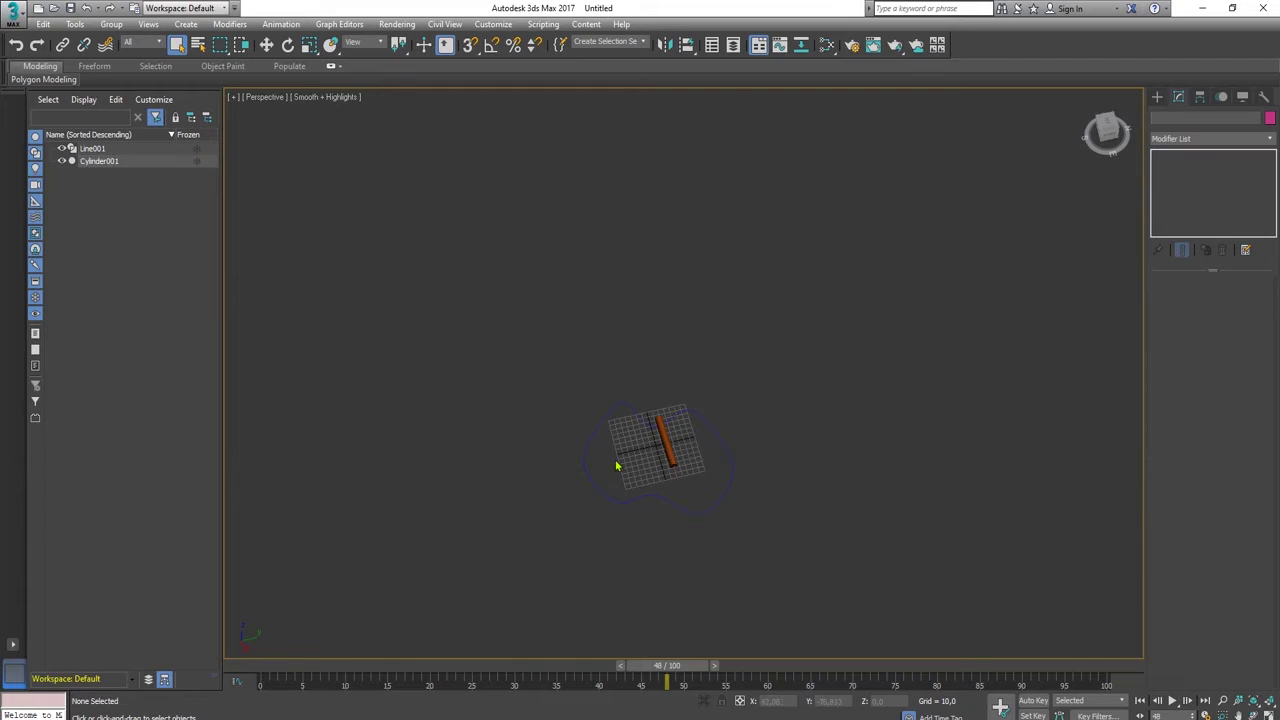
left_click(672, 458)
middle_click_drag(679, 531, 446, 517, "alt")
scroll(700, 490, "up", 5)
scroll(714, 471, "down", 5)
middle_click_drag(677, 497, 655, 529, "alt")
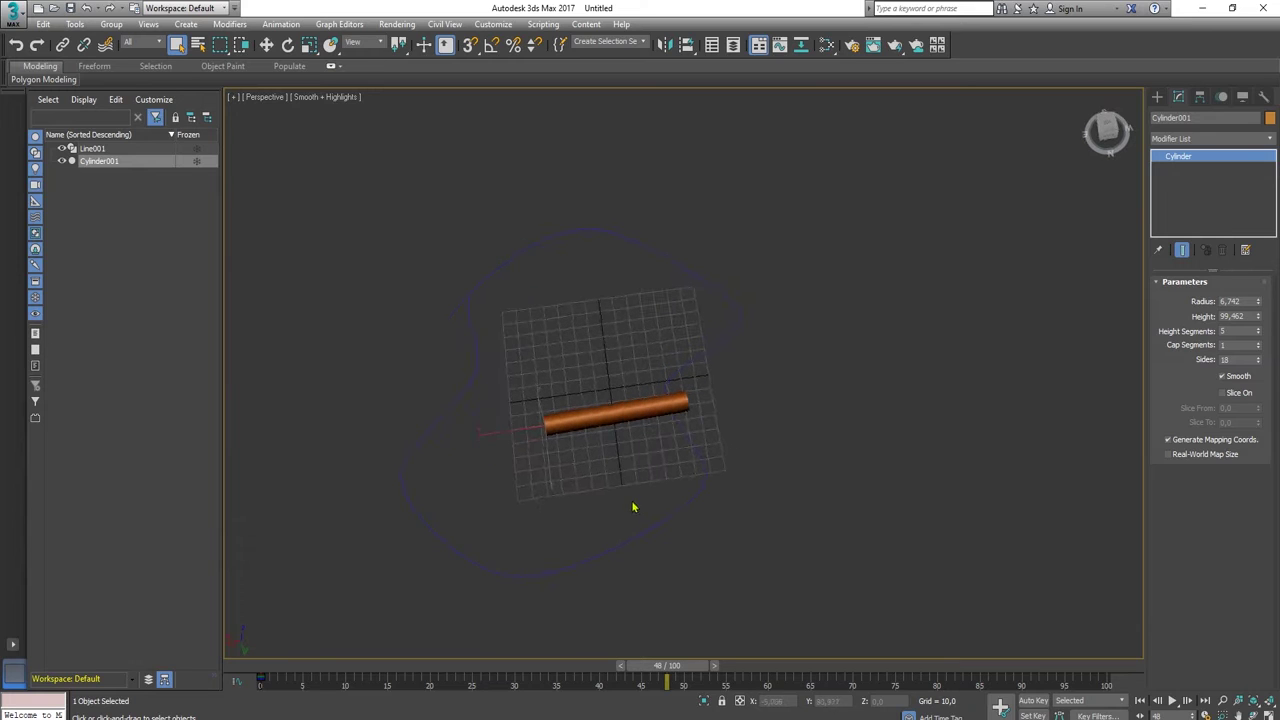
- Move Cylinder001 and zero its X and Y positions in the Top view
right_click(791, 425)
left_click(830, 438)
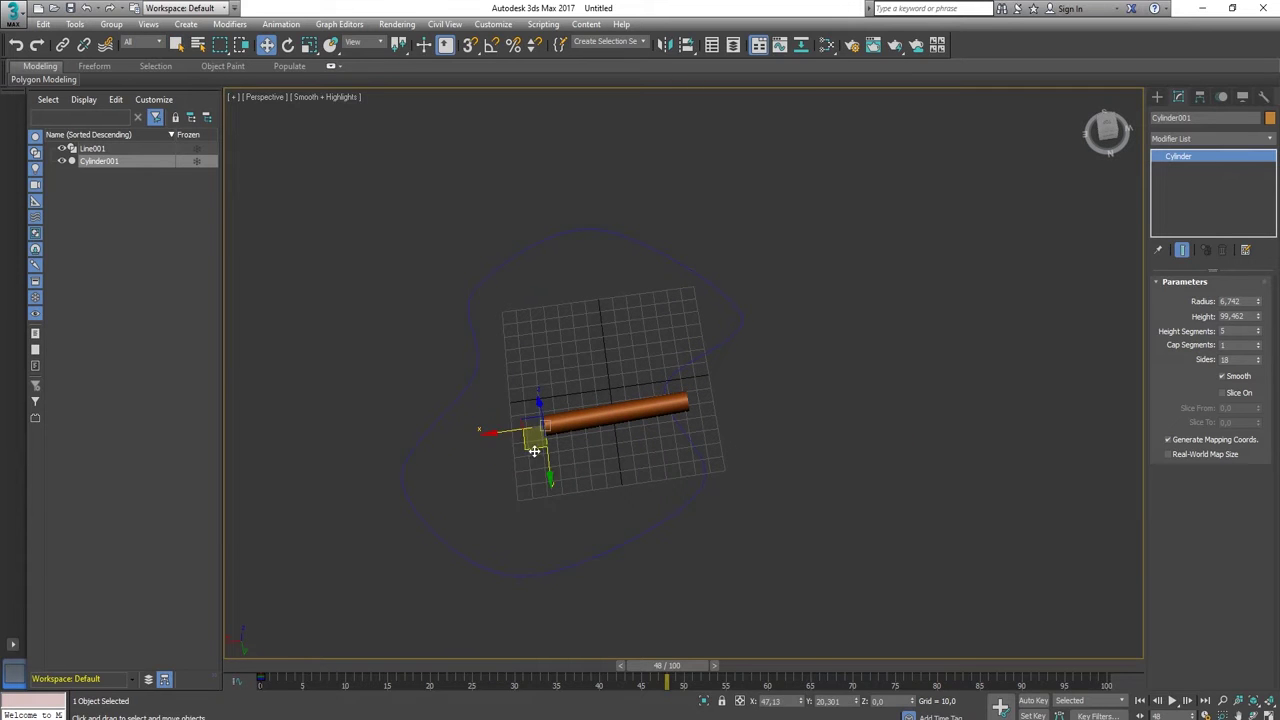
left_click_drag(534, 452, 497, 200)
middle_click_drag(586, 331, 614, 451)
key("t")
key("z")
scroll(650, 425, "down", 5)
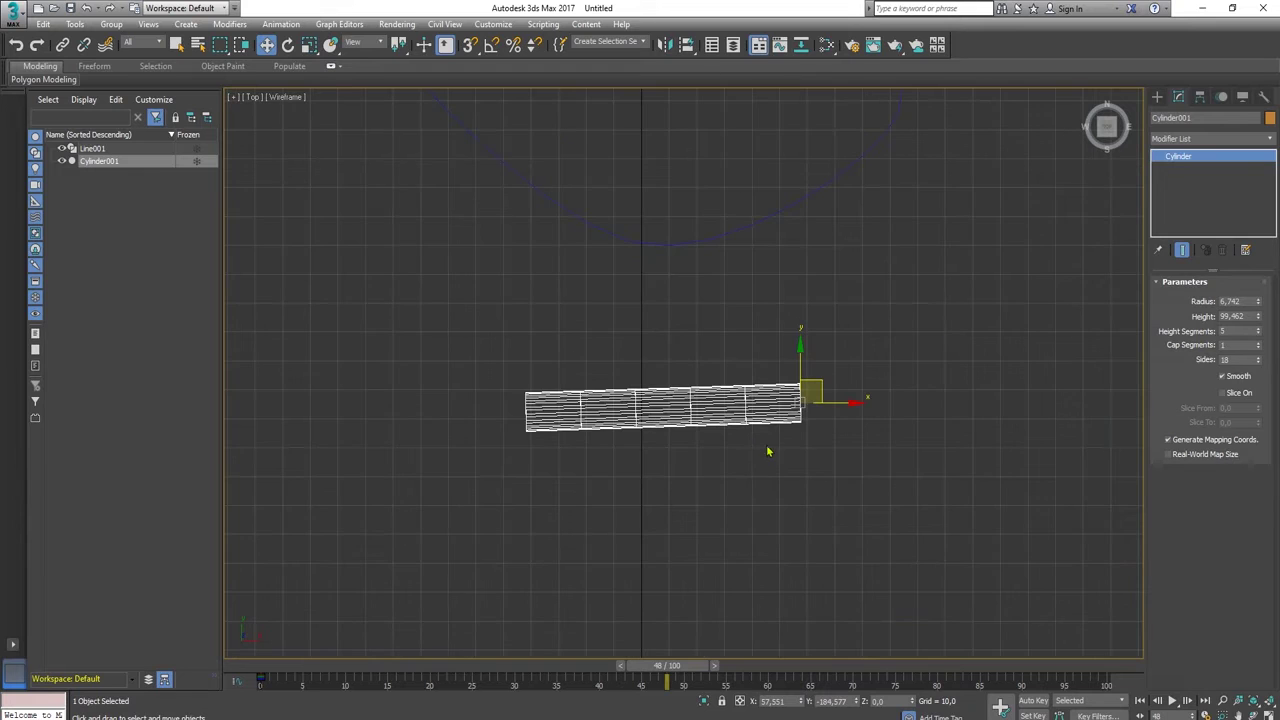
right_click(803, 701)
right_click(857, 702)
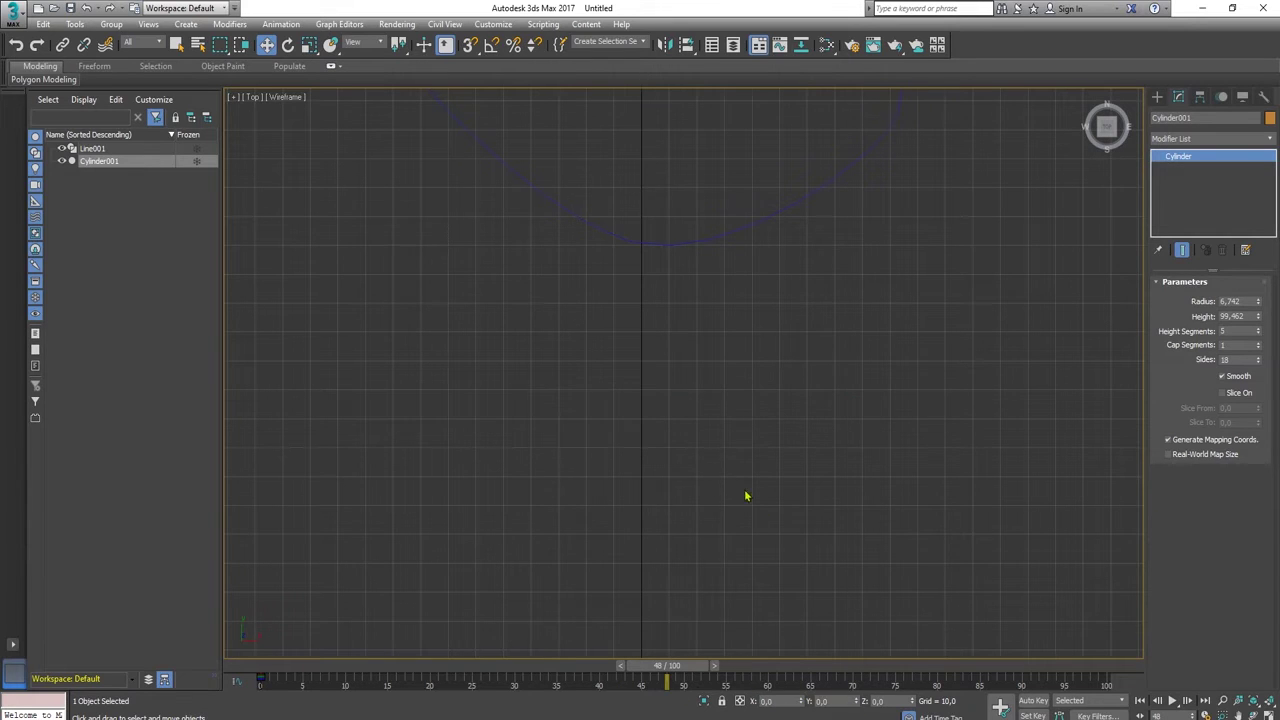
key("z")
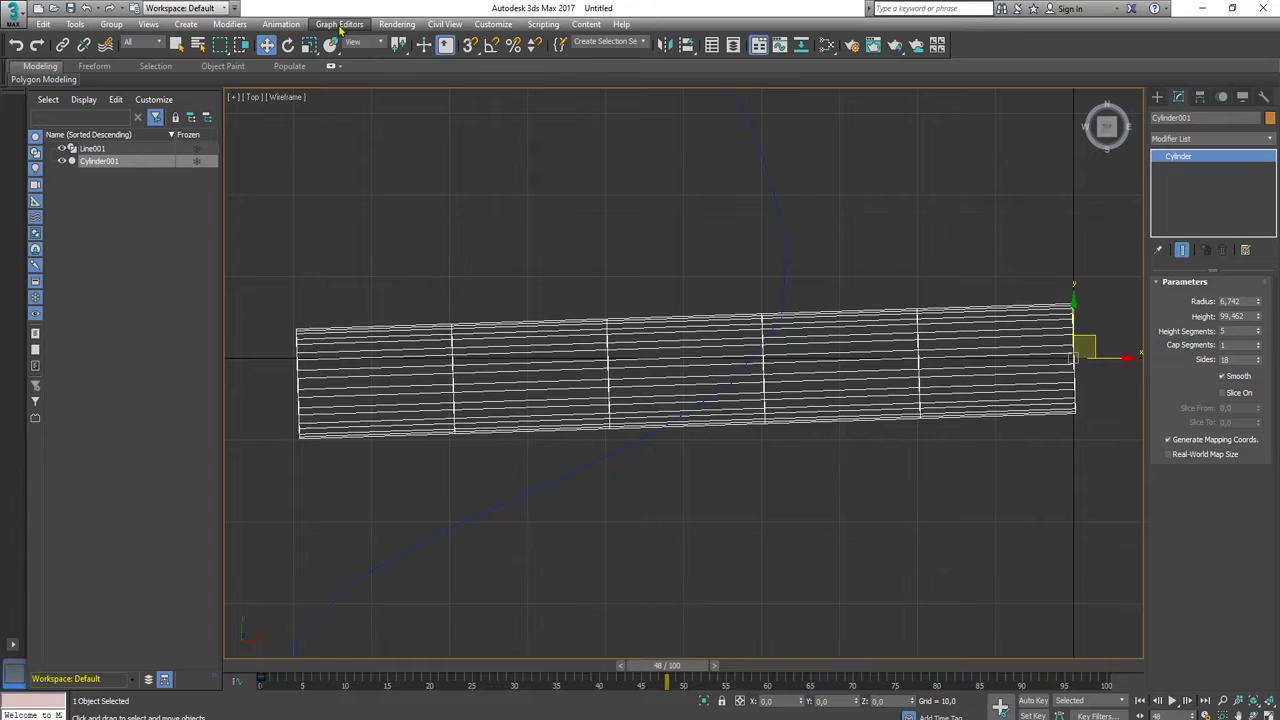
- Set the cylinder's Y and Z rotations to 0 and recentre the Top view on it
left_click(287, 44)
left_click(785, 701)
key("Tab")
type("0")
key("Tab")
type("0")
key("Return")
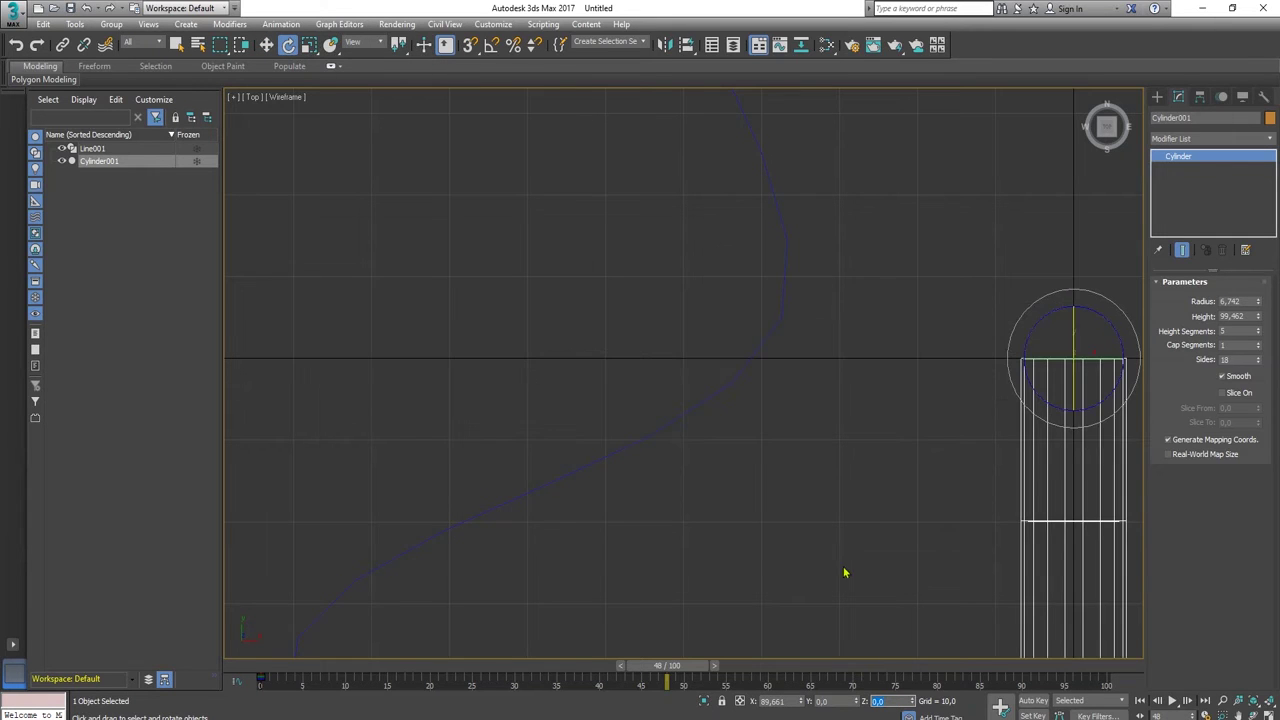
scroll(841, 576, "down", 3)
middle_click_drag(857, 517, 514, 277)
scroll(514, 277, "up", 2)
right_click(655, 390)
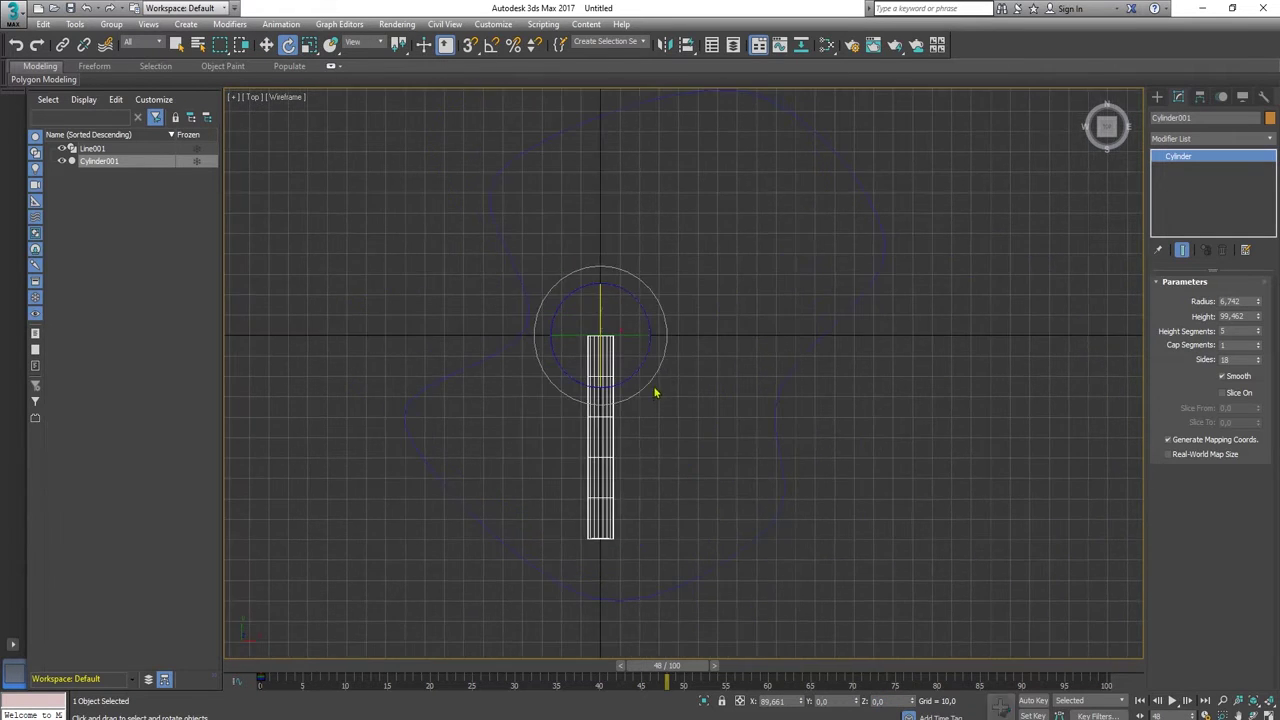
left_click(667, 397)
scroll(660, 400, "up", 3)
middle_click_drag(660, 400, 726, 303)
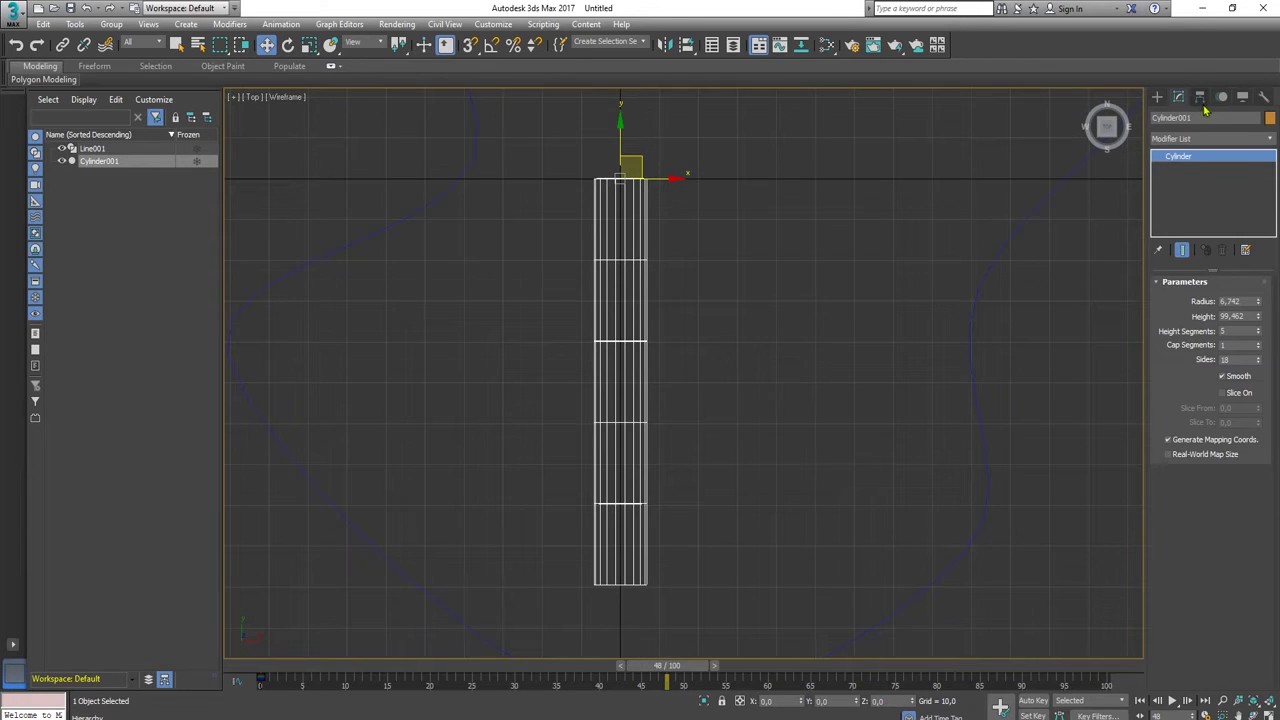
- Draw a four-bone chain, Bone001 to Bone004, from the cylinder's top down to its bottom
left_click(1157, 96)
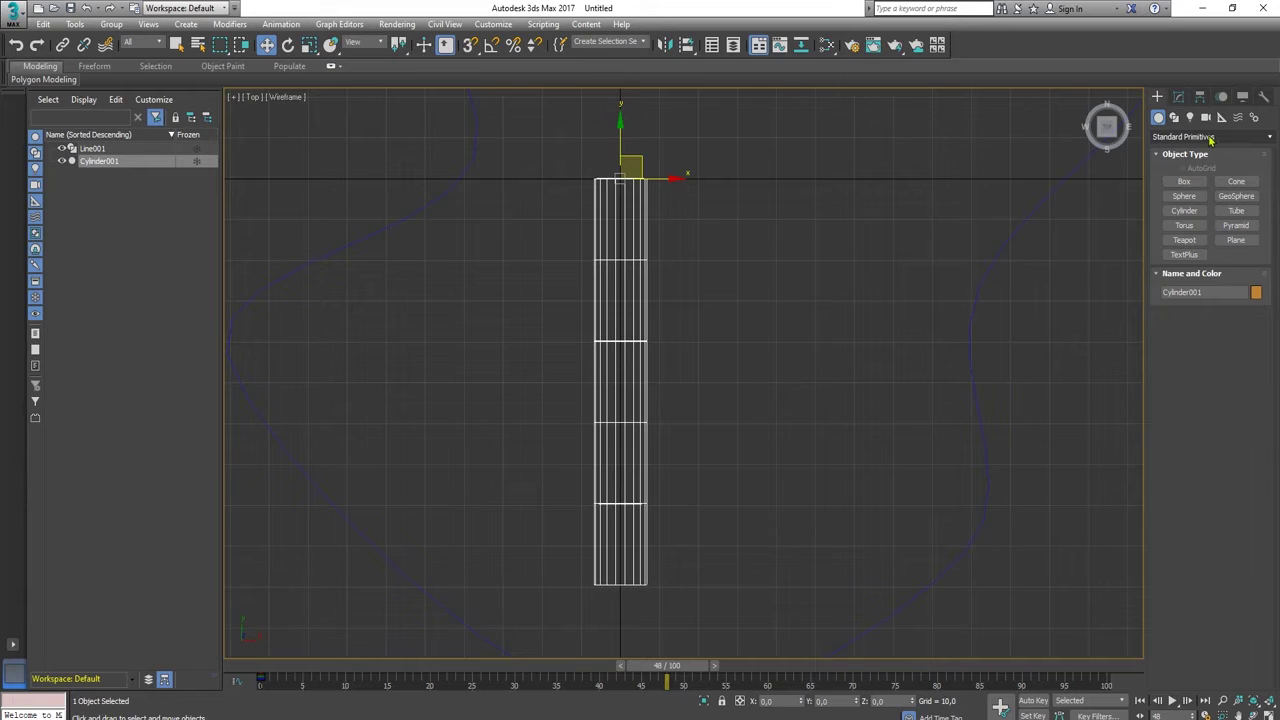
left_click(1250, 118)
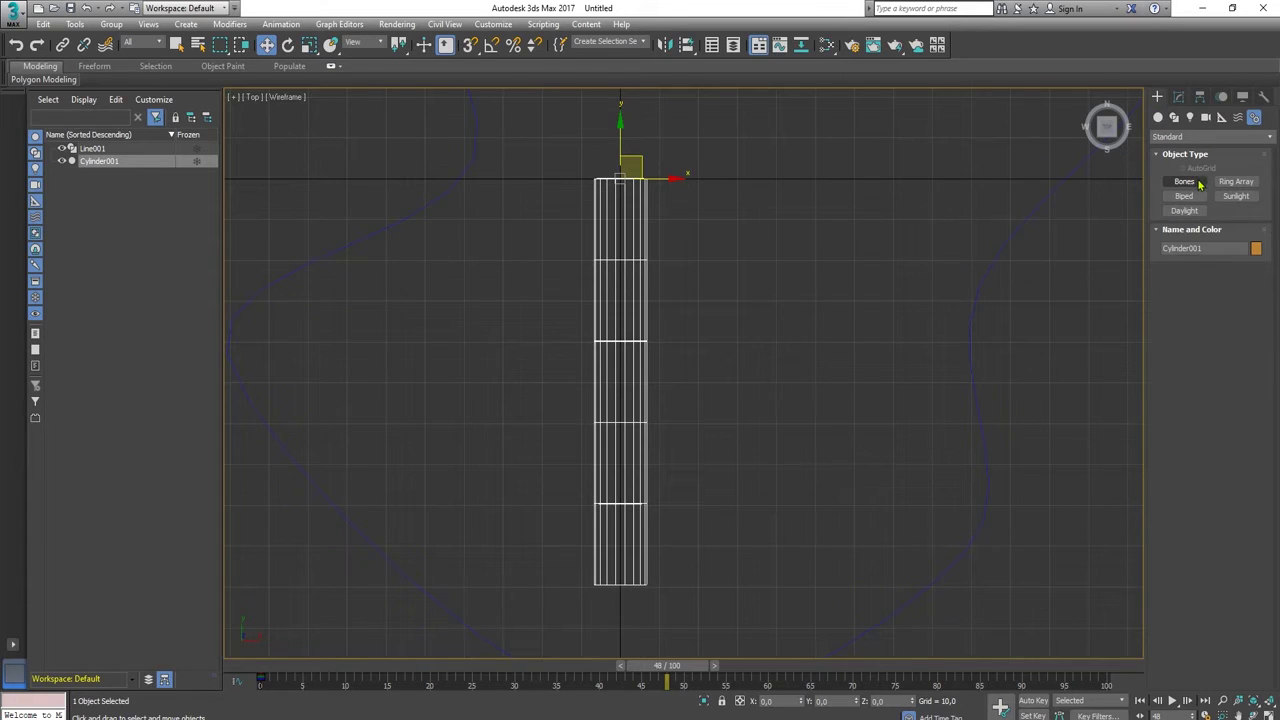
left_click(1200, 185)
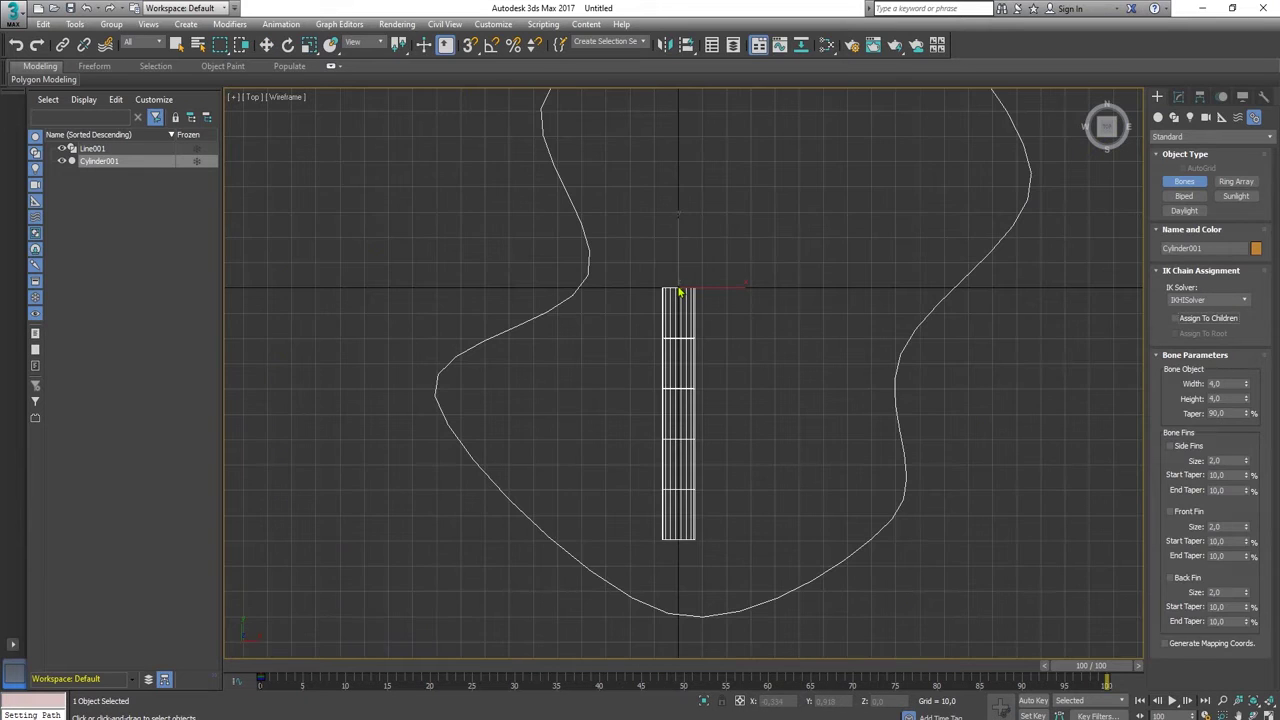
left_click(678, 290)
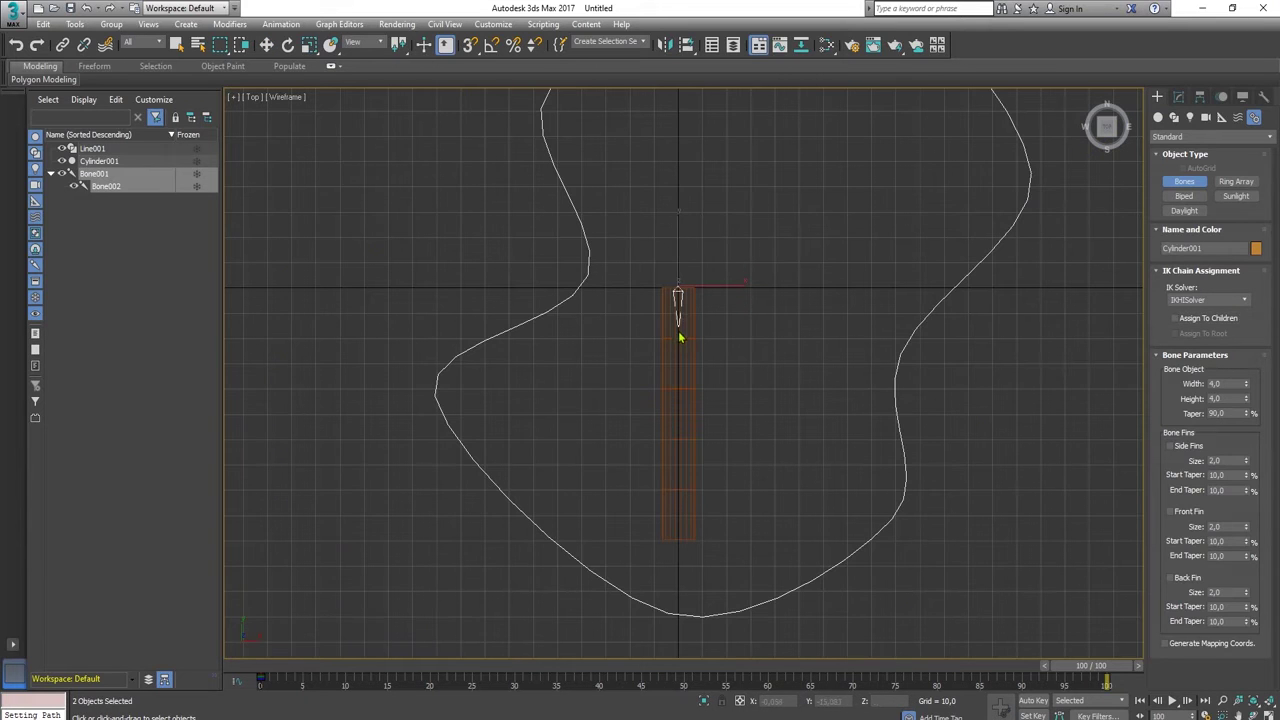
left_click(679, 391)
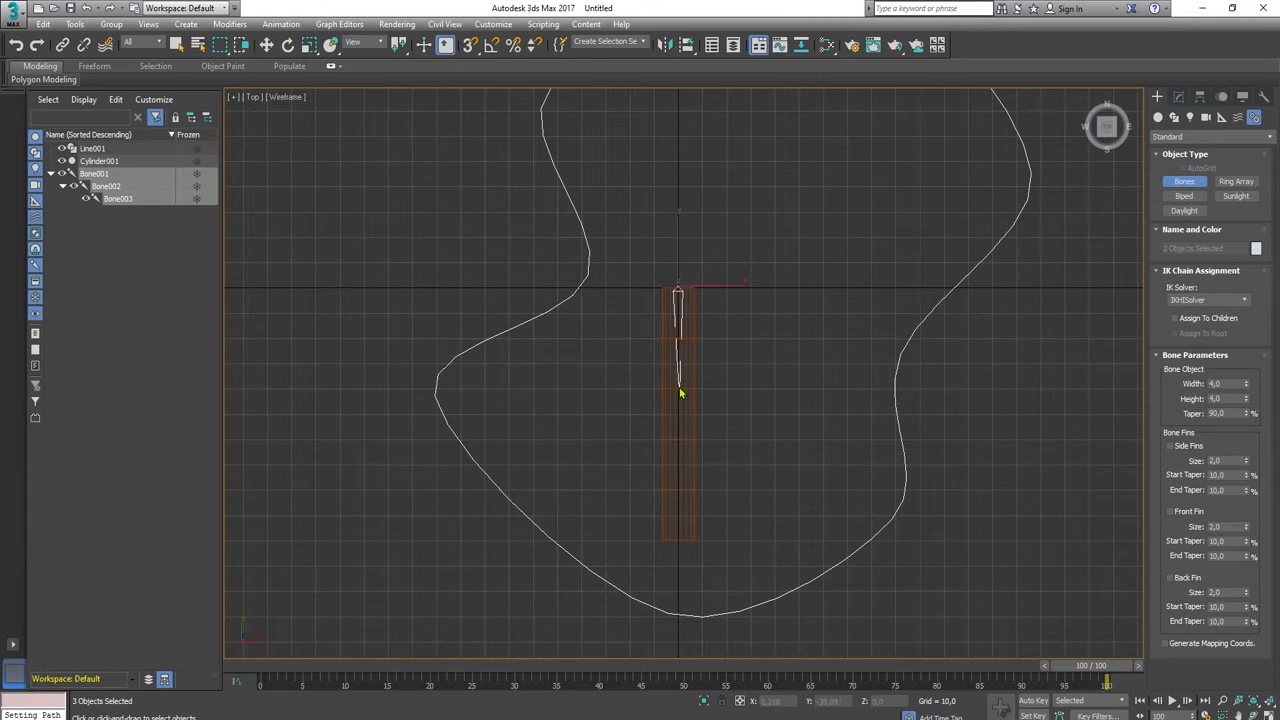
left_click(677, 486)
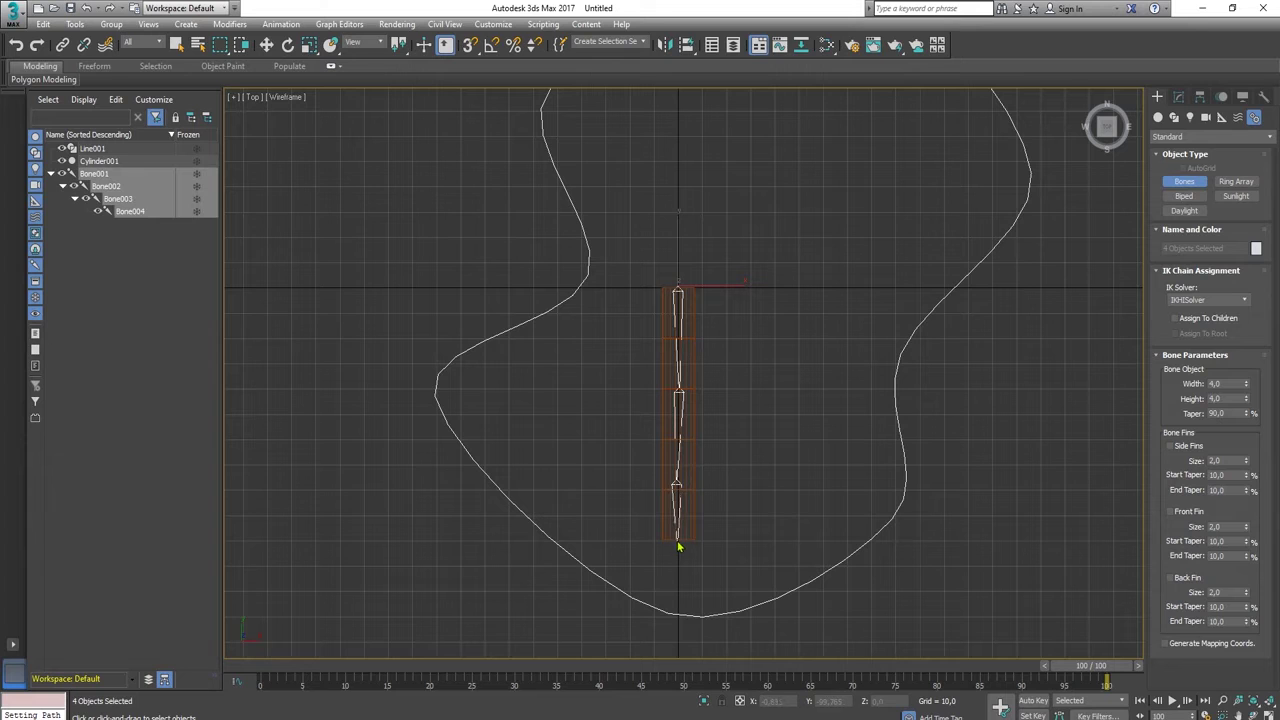
right_click(679, 545)
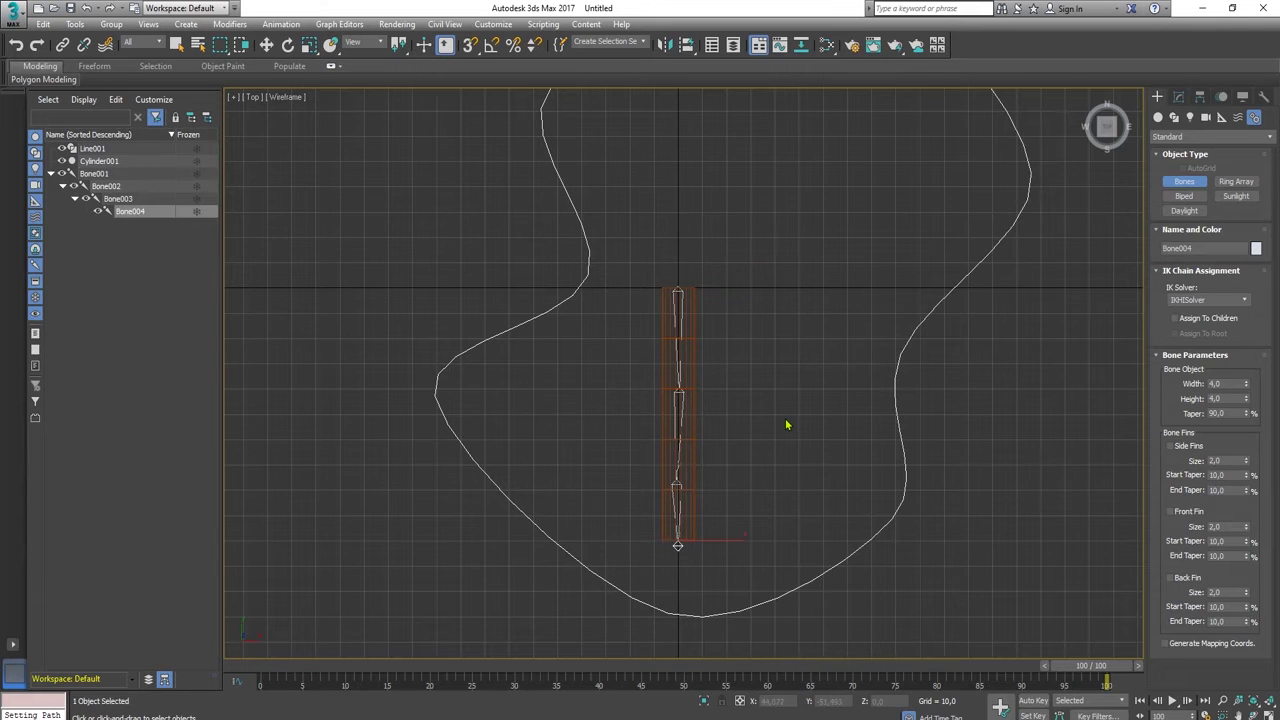
middle_click_drag(700, 362, 657, 421)
left_click(715, 336)
right_click(680, 368)
- Add a Skin modifier to Cylinder001 from the Modifier List
key("w")
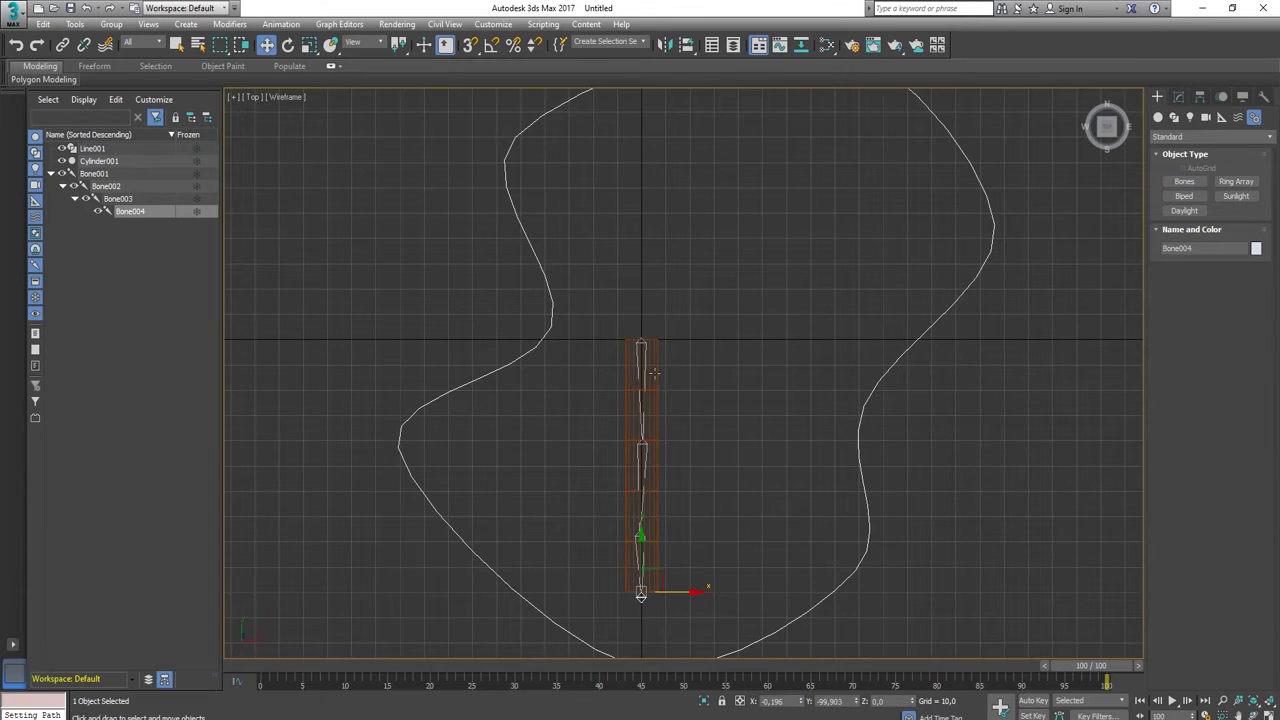
left_click(652, 375)
left_click(1178, 97)
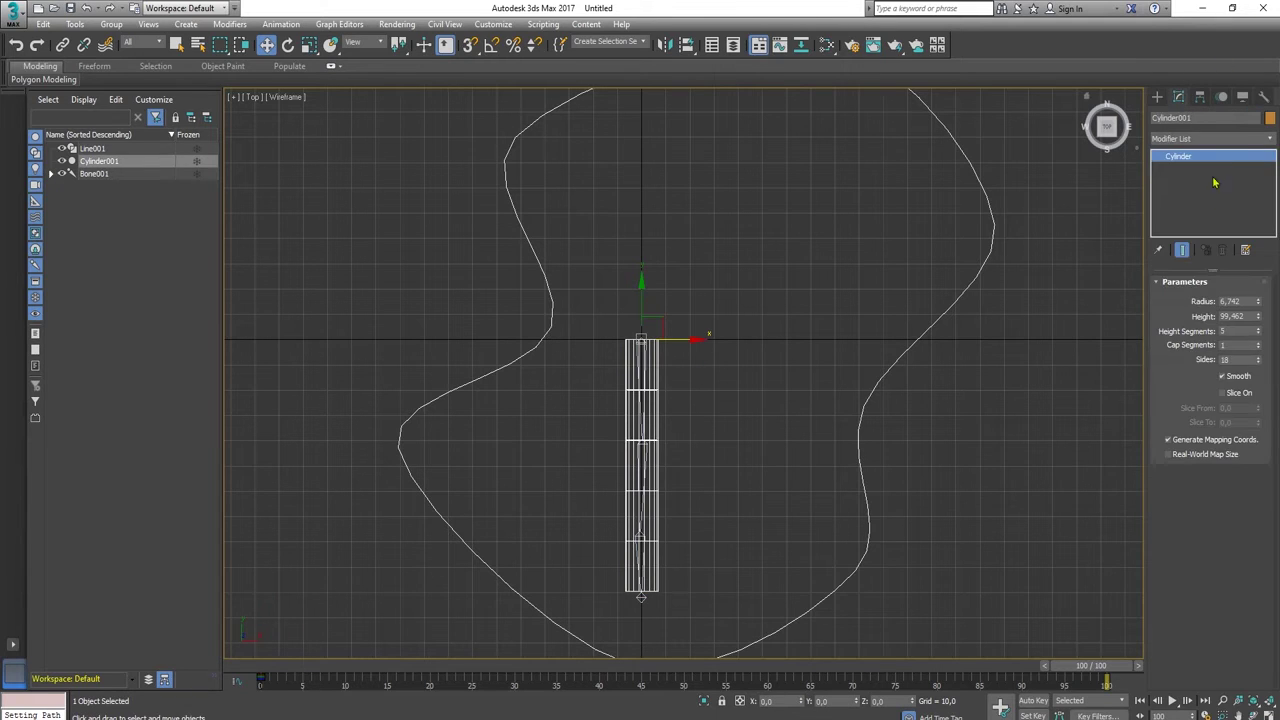
left_click(1265, 140)
scroll(1205, 521, "down", 10)
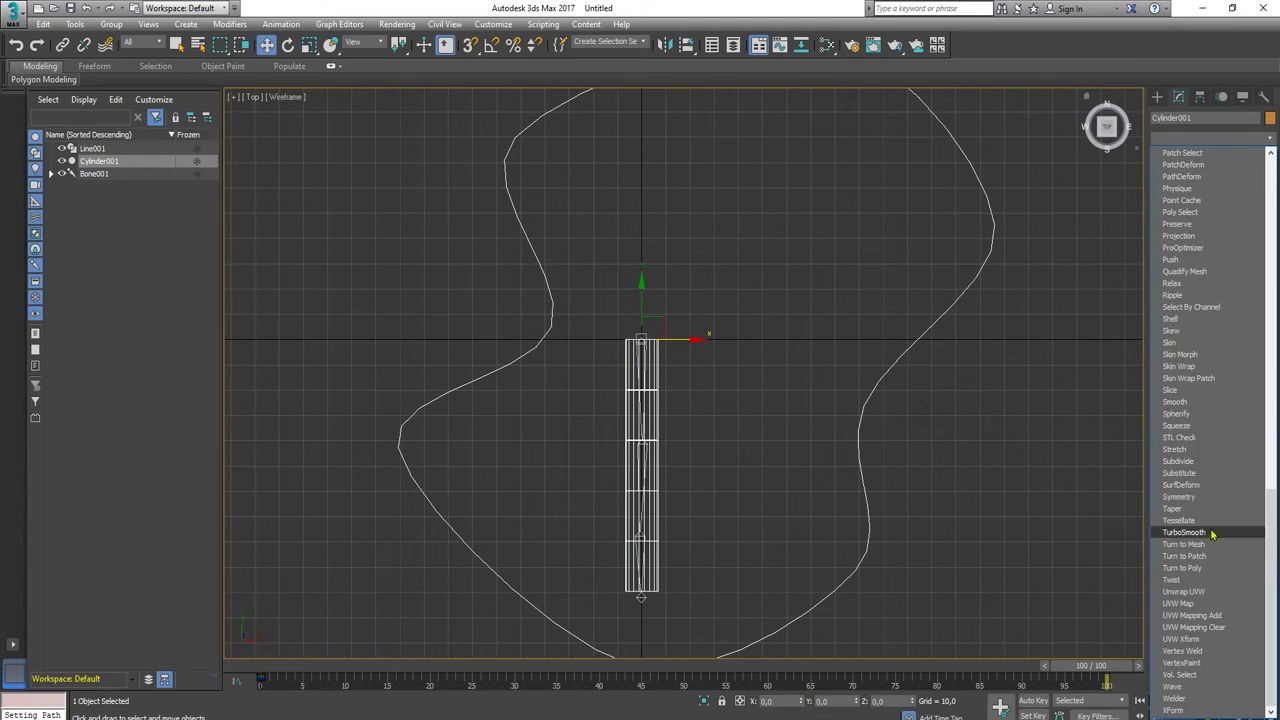
left_click(1185, 342)
- Add Bone001 through Bone004 to the Skin modifier's bone list
left_click(1204, 477)
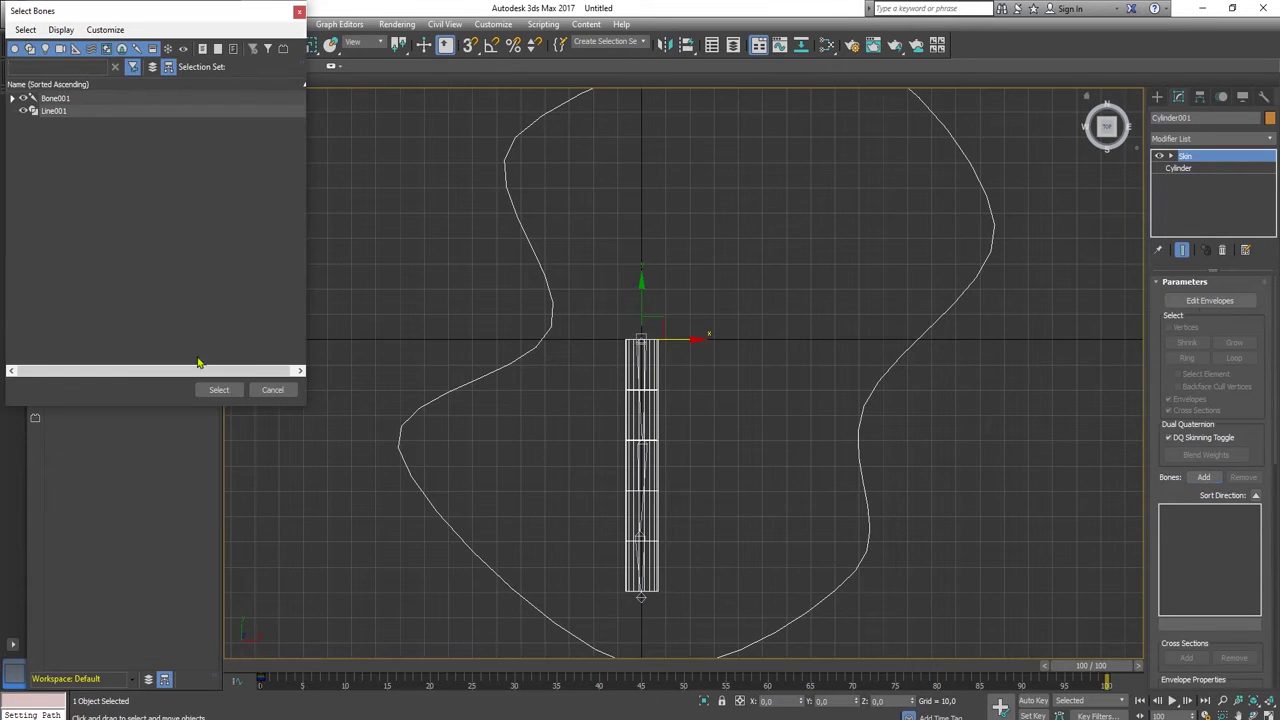
left_click(12, 98)
left_click(24, 111)
left_click(36, 123)
left_click(70, 100)
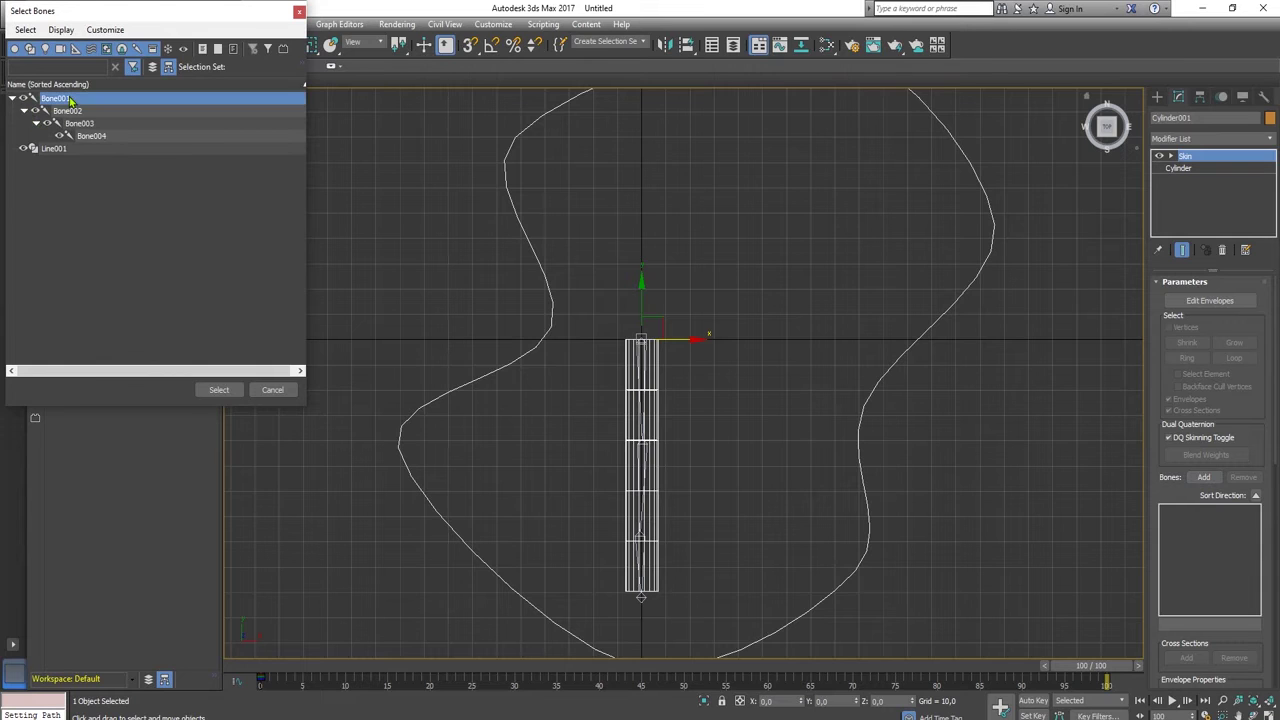
left_click(100, 136, "shift")
left_click(219, 390)
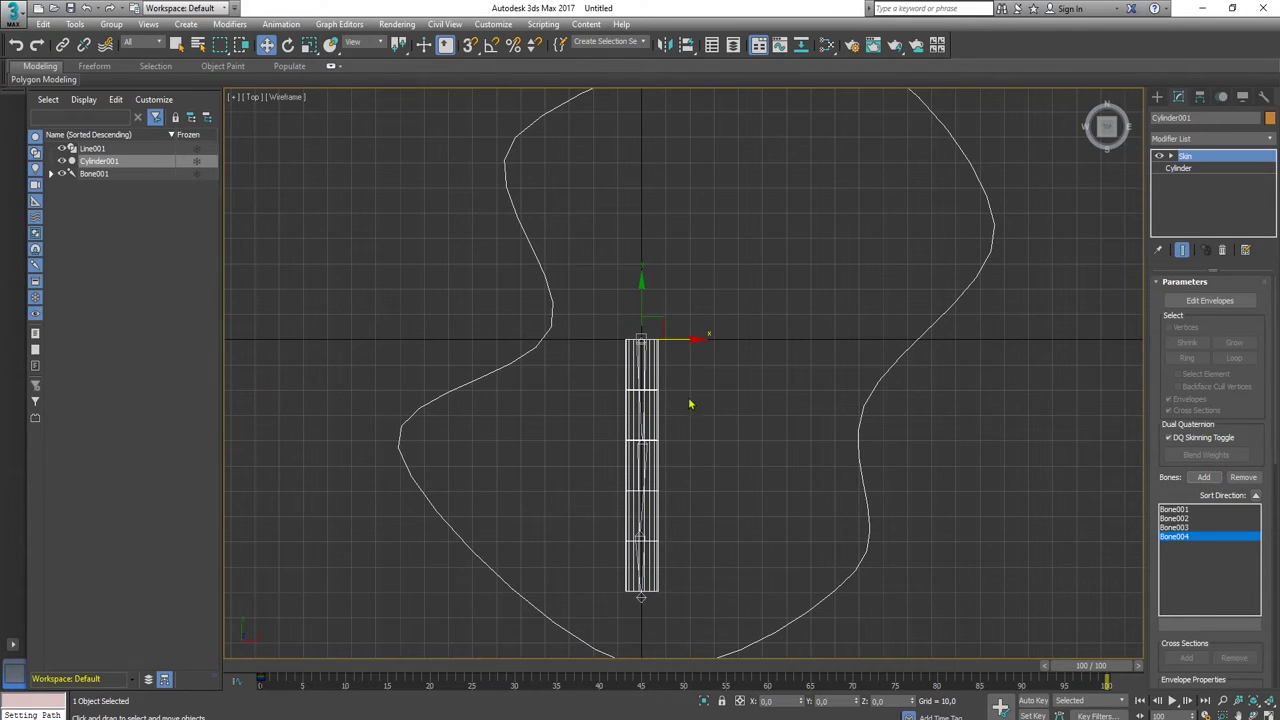
- Test the skinning by moving the cylinder, then undo the move and clear the selection
left_click(742, 391)
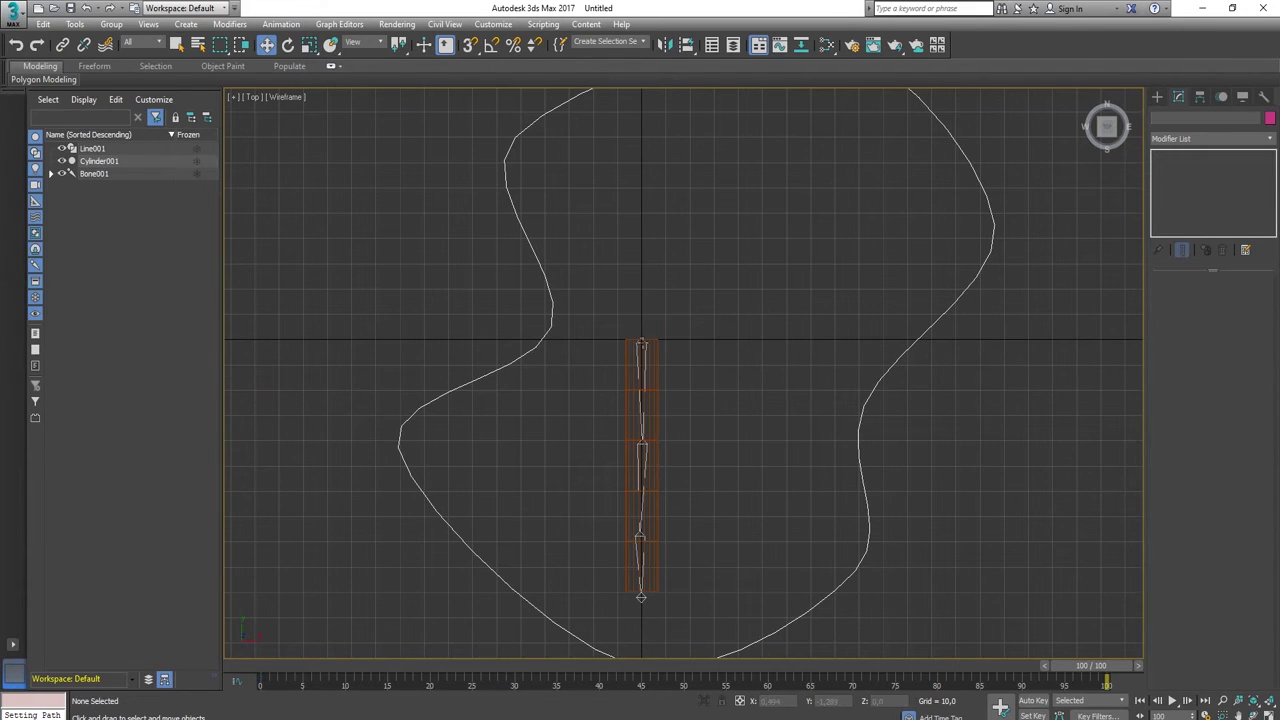
left_click(643, 334)
left_click_drag(652, 325, 705, 326)
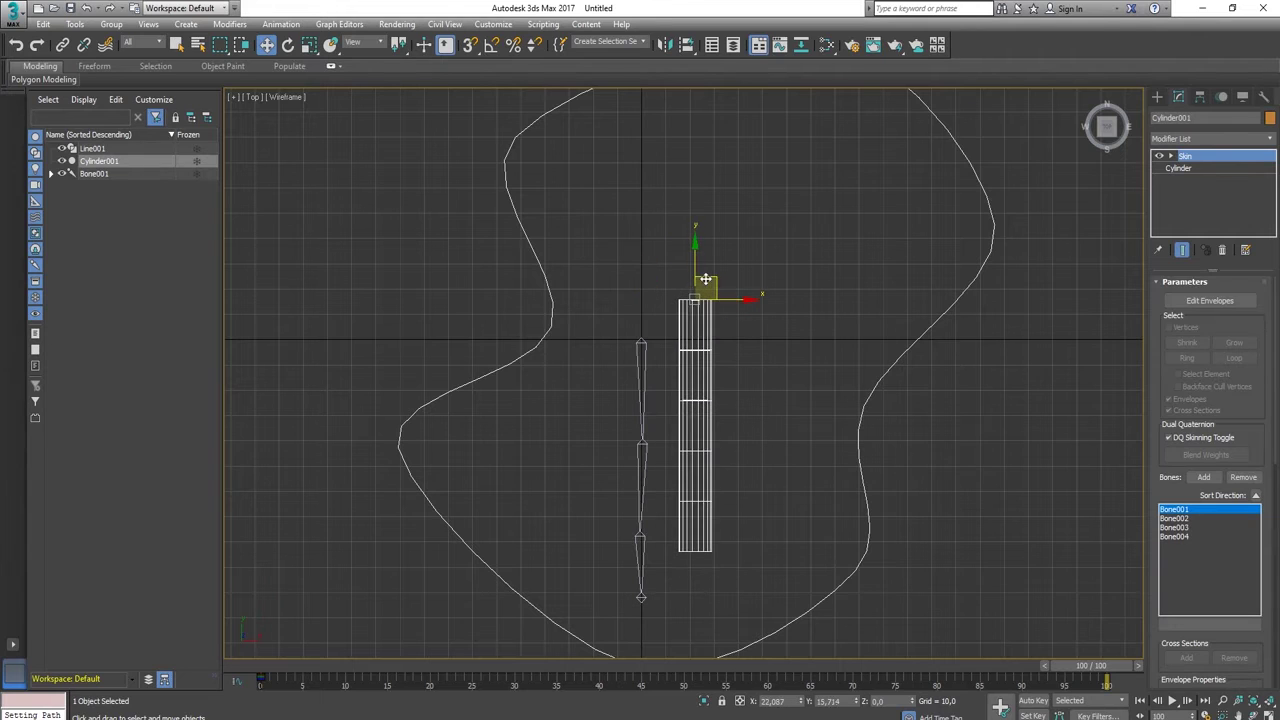
key("ctrl+z")
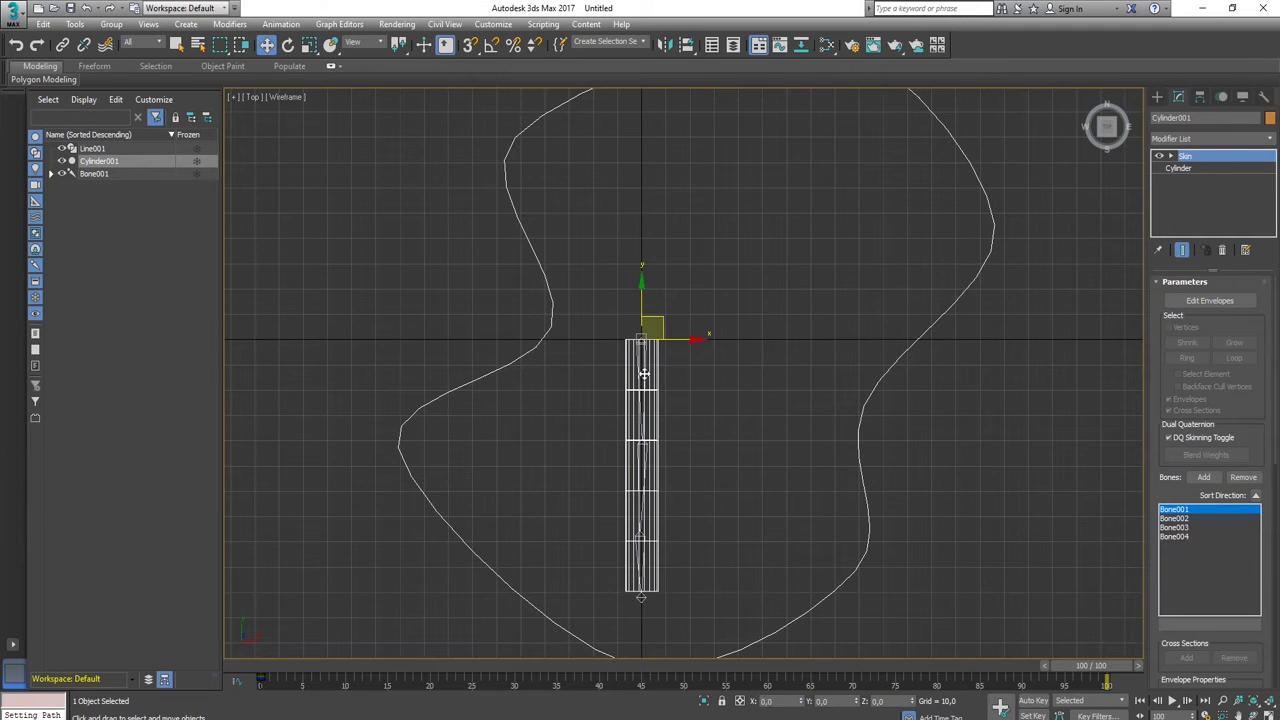
left_click(644, 374)
left_click(647, 554)
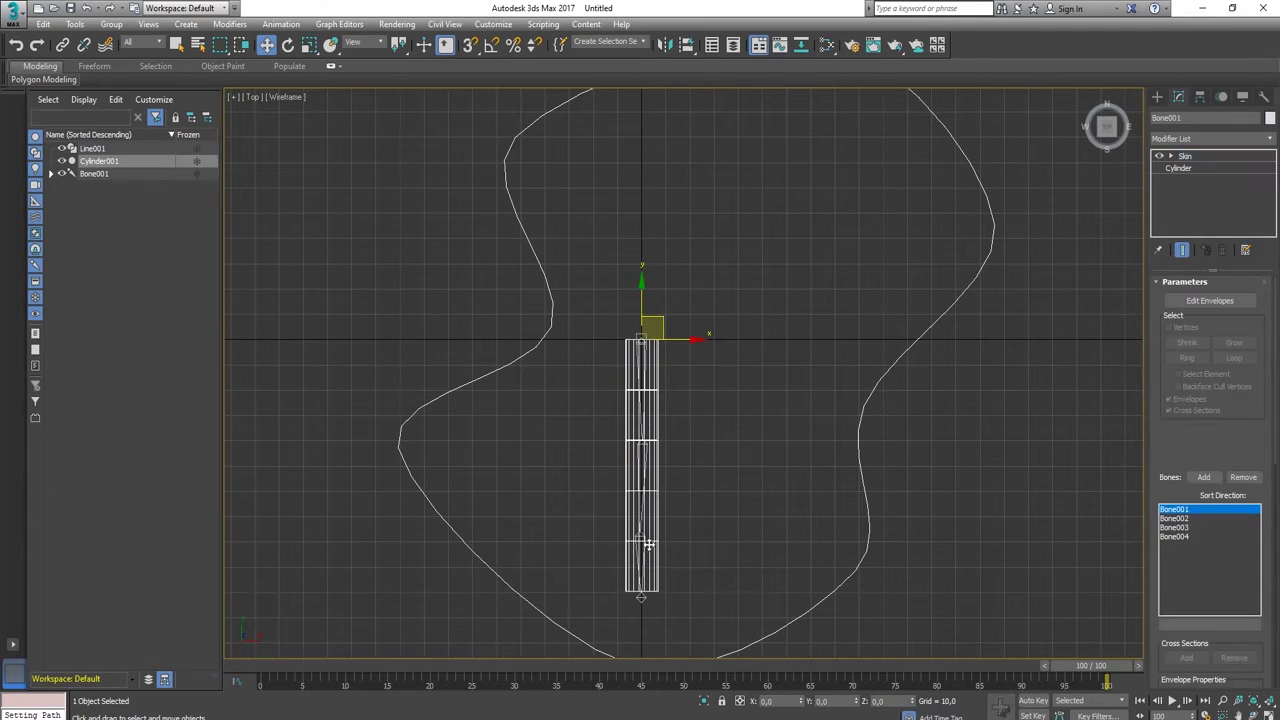
left_click(694, 534)
scroll(641, 585, "up", 3)
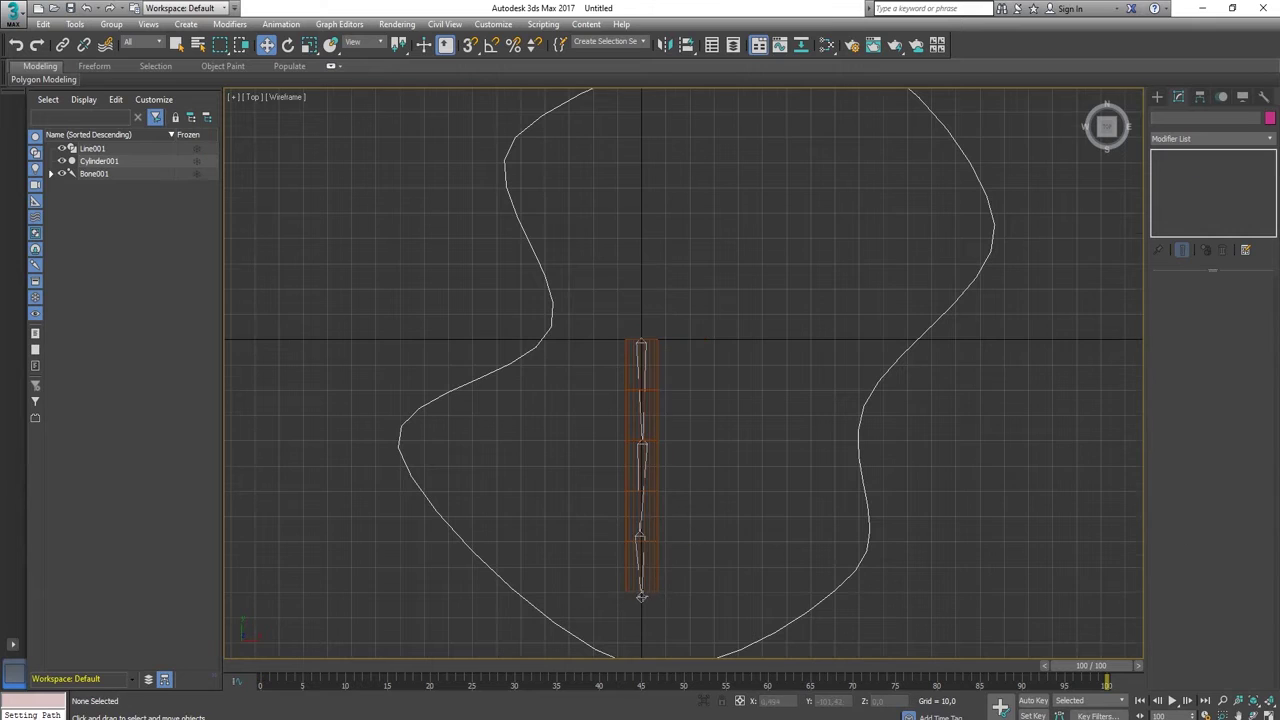
- Test-bend the chain by moving Bone004 and Bone002 and rotating Bone002, undoing each change
left_click(646, 594)
left_click_drag(679, 590, 597, 591)
key("ctrl+z")
left_click(638, 496)
left_click(640, 492)
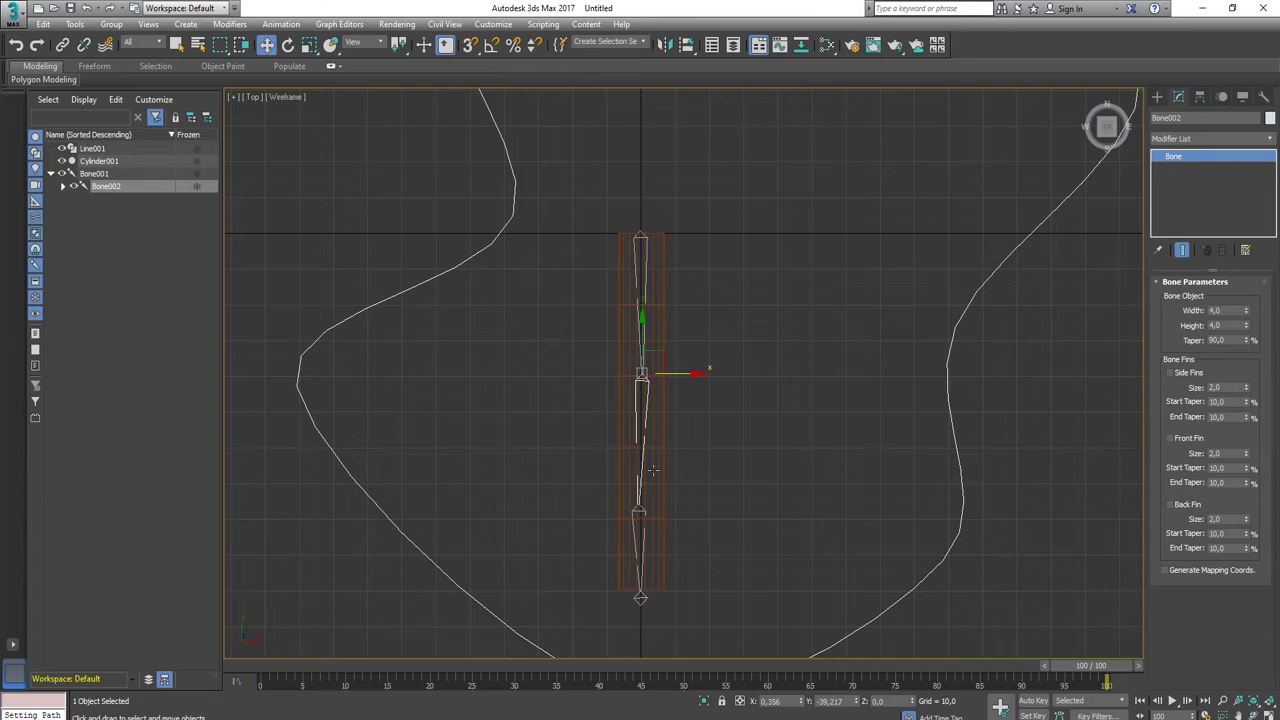
left_click_drag(683, 373, 723, 371)
key("ctrl+z")
right_click(717, 459)
left_click(745, 471)
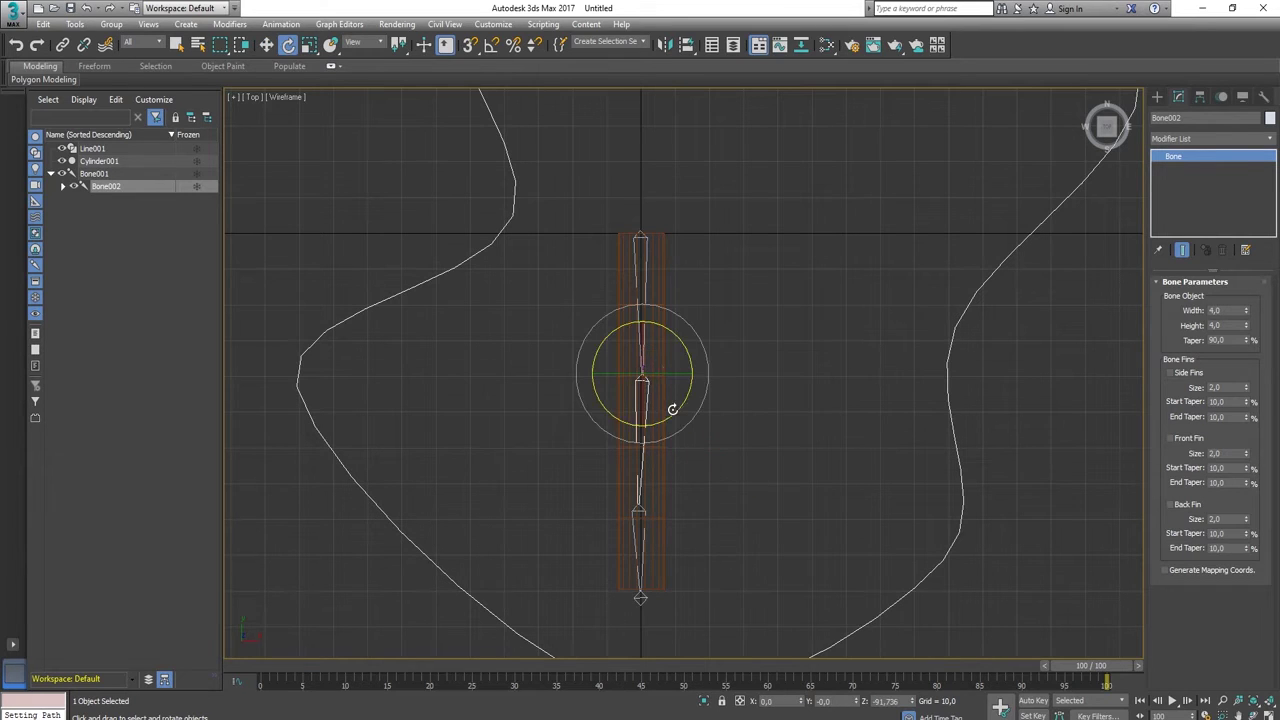
left_click_drag(674, 409, 710, 433)
right_click(720, 434)
middle_click_drag(694, 363, 680, 440)
- Unlink Bone002, Bone003 and Bone004 from their parents in the Scene Explorer
left_click(136, 268)
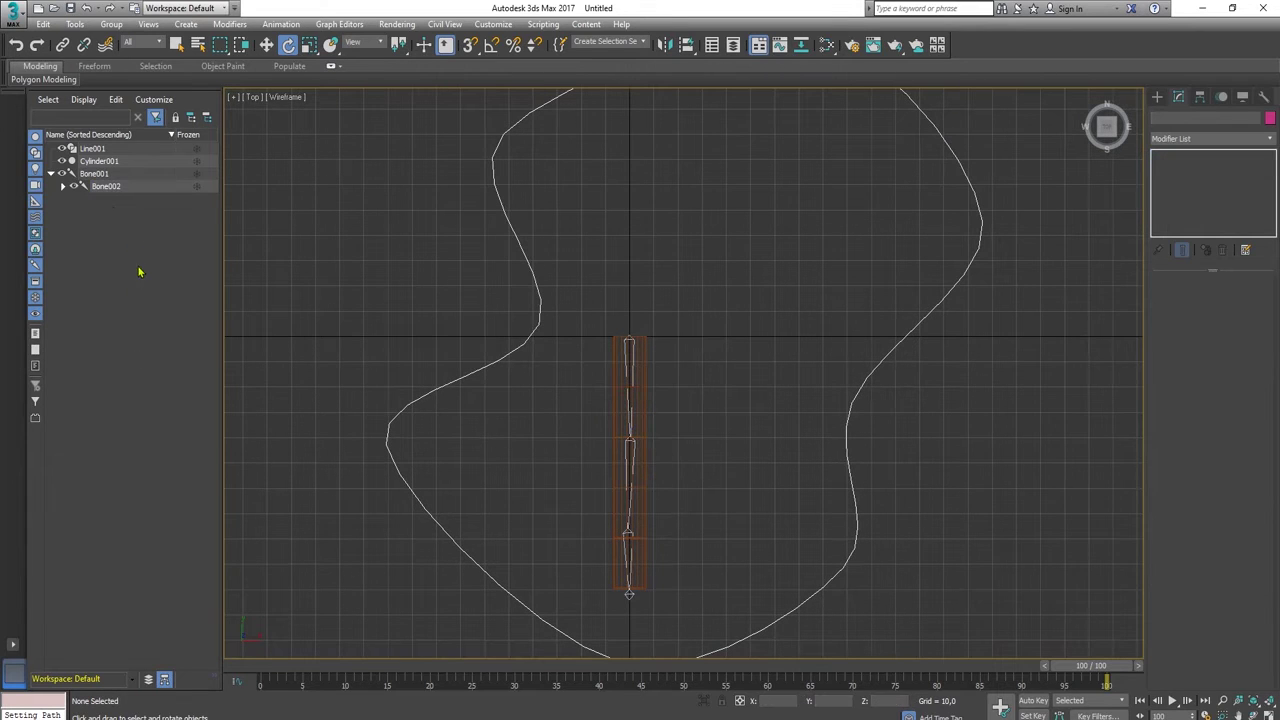
left_click(106, 187)
left_click(64, 187)
left_click(75, 199)
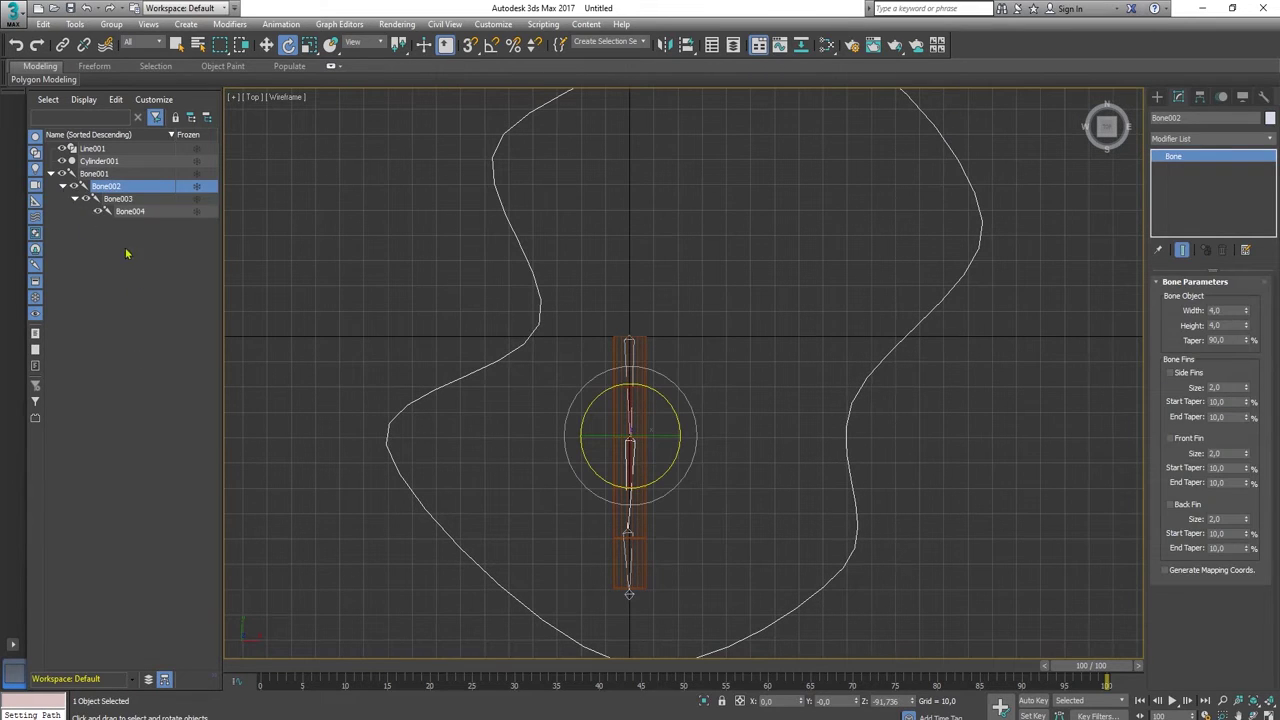
left_click(95, 174)
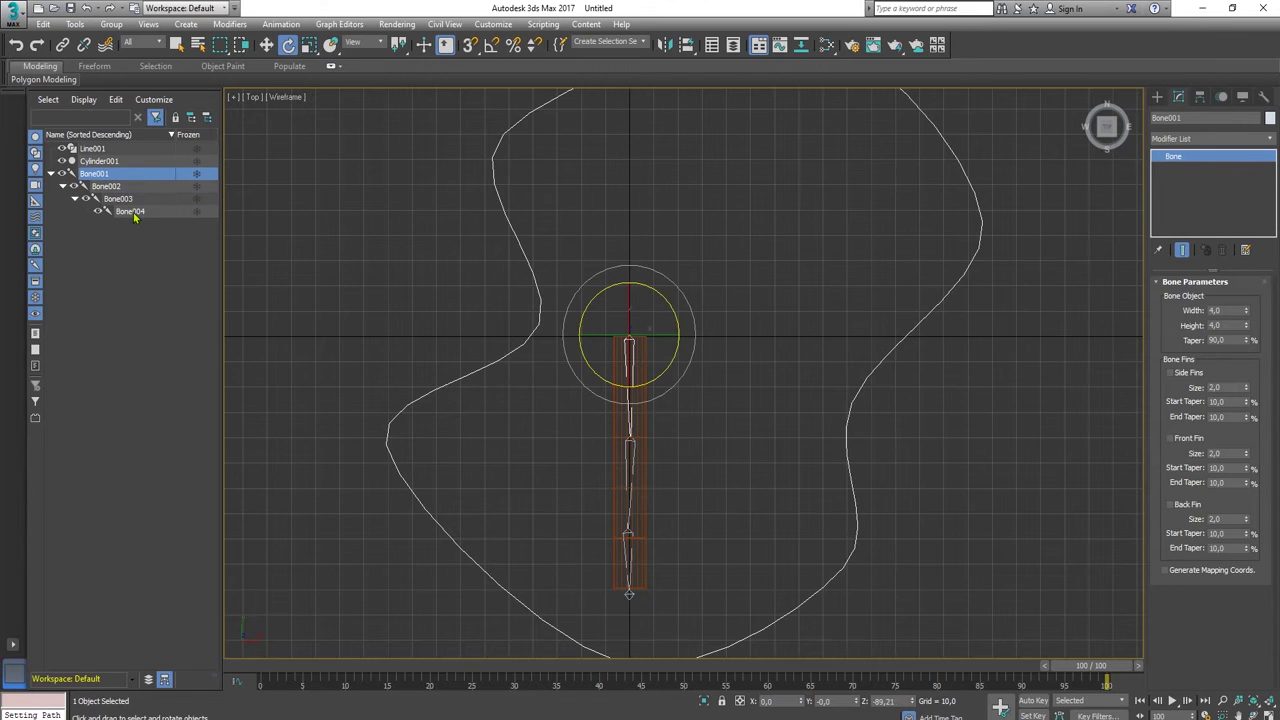
left_click(106, 187)
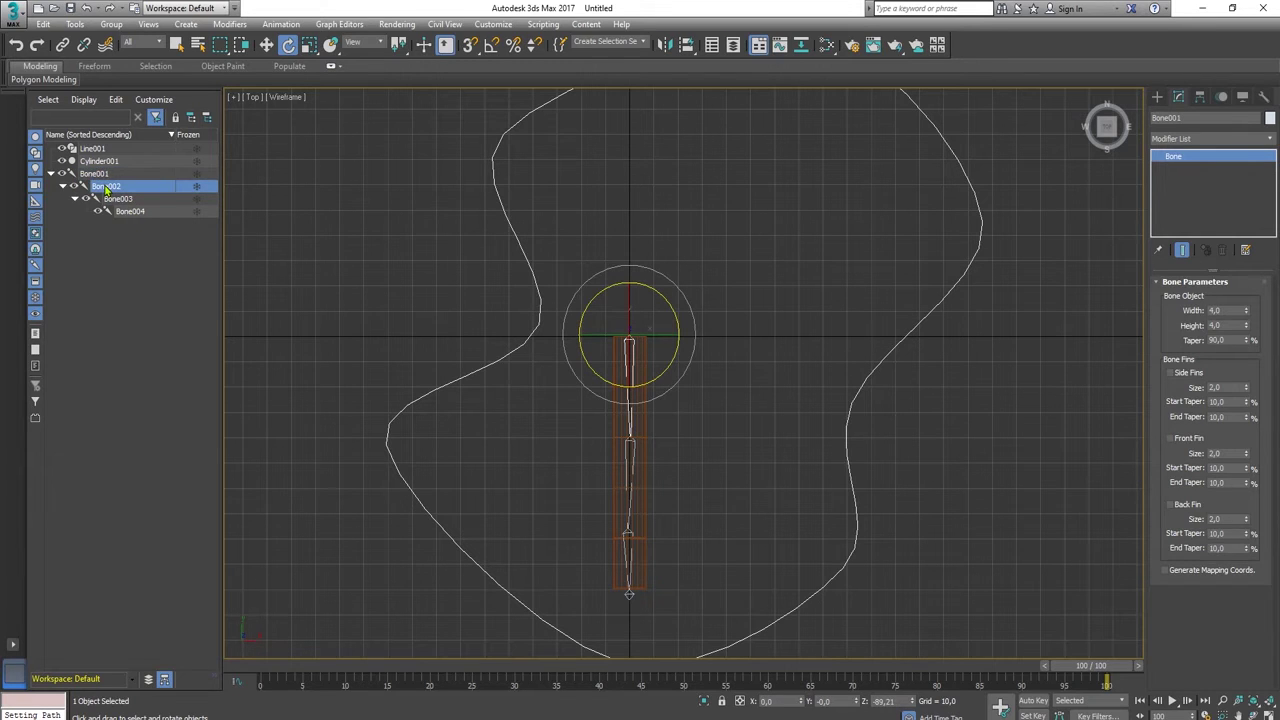
left_click_drag(104, 188, 90, 292)
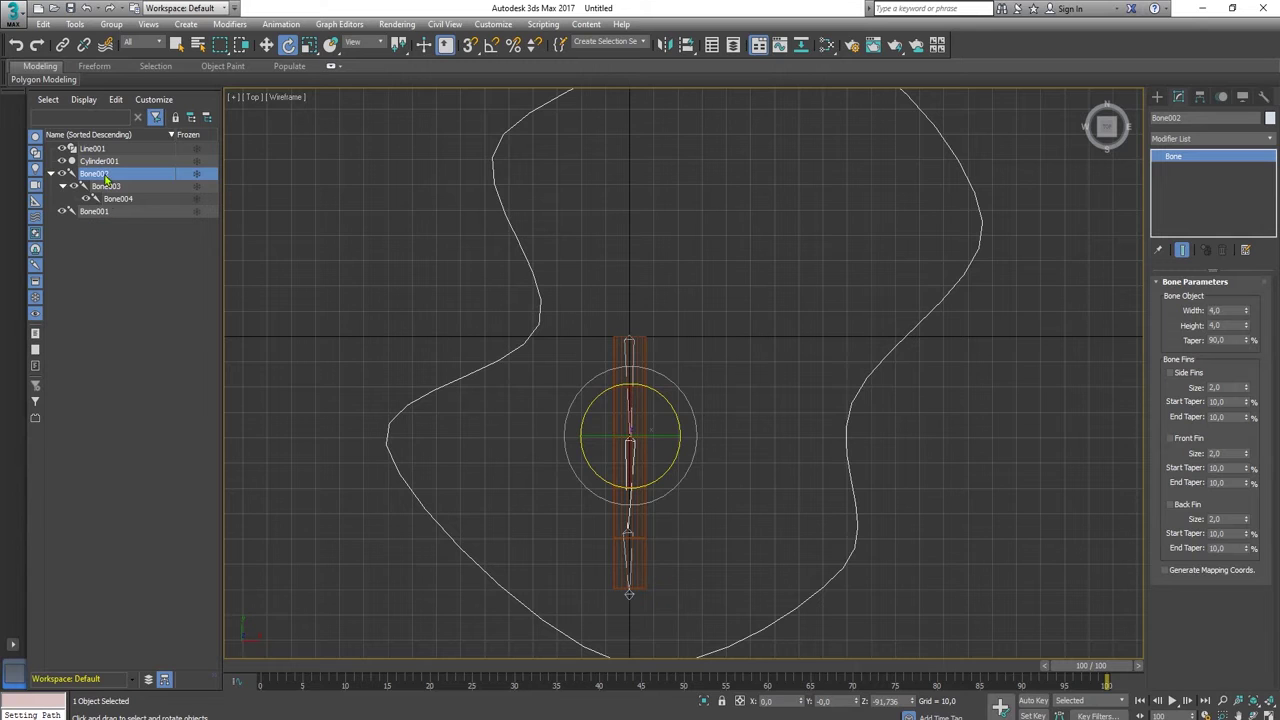
left_click_drag(97, 192, 100, 309)
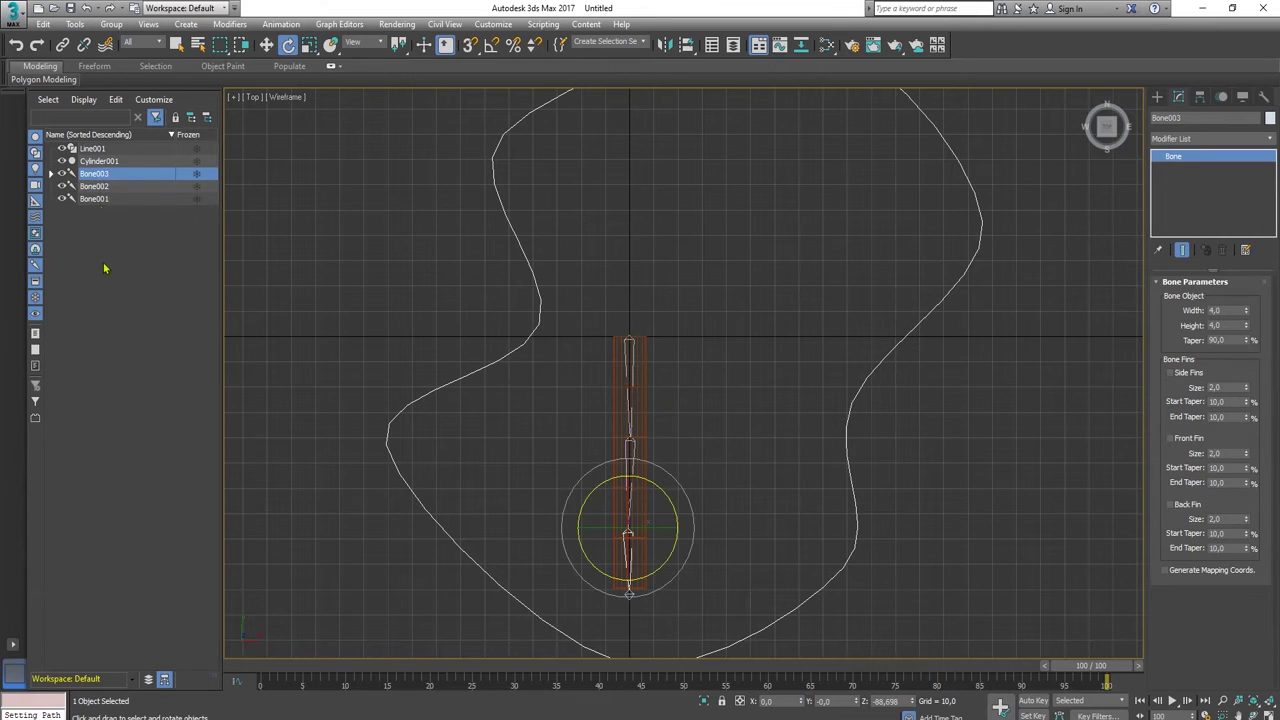
left_click(52, 174)
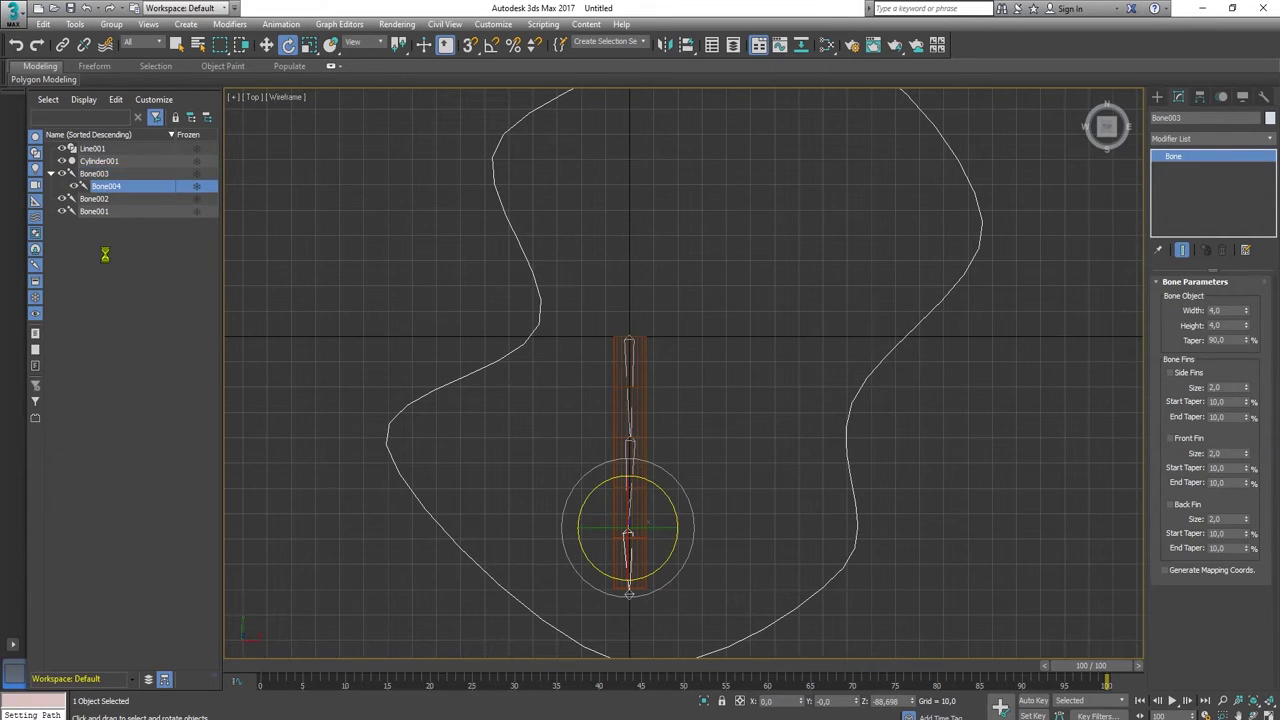
left_click(142, 321)
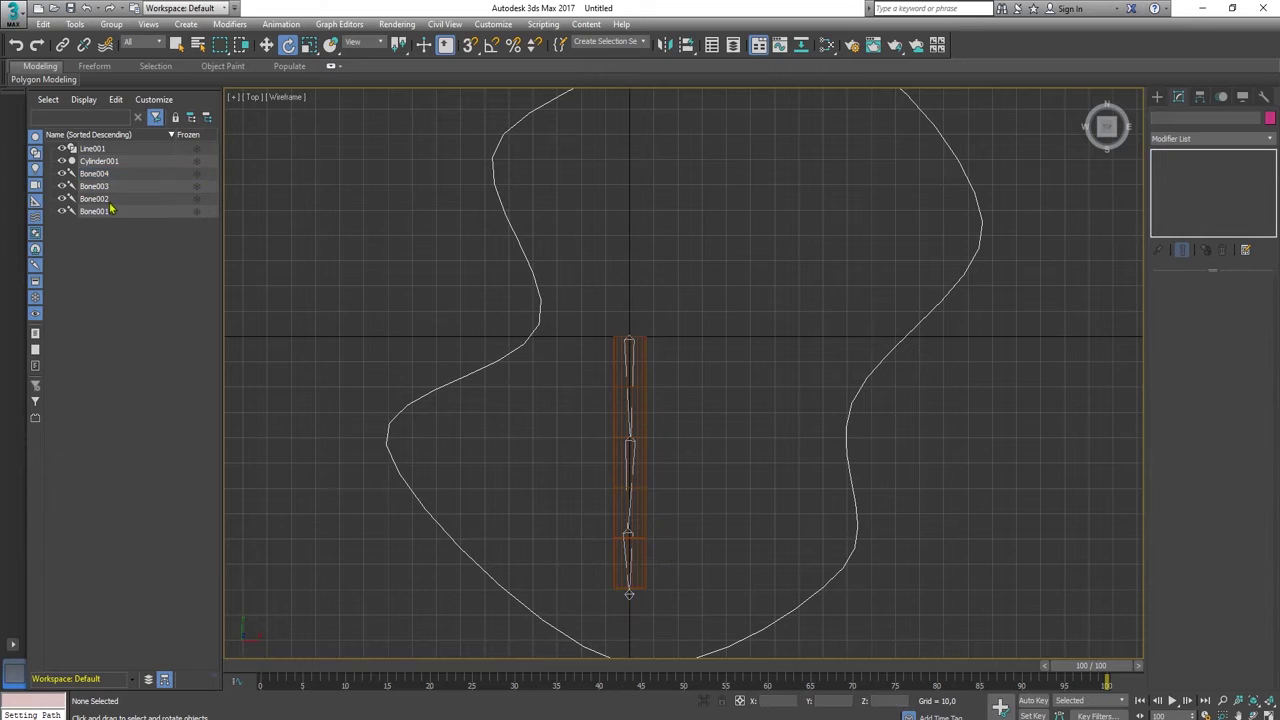
left_click(95, 211)
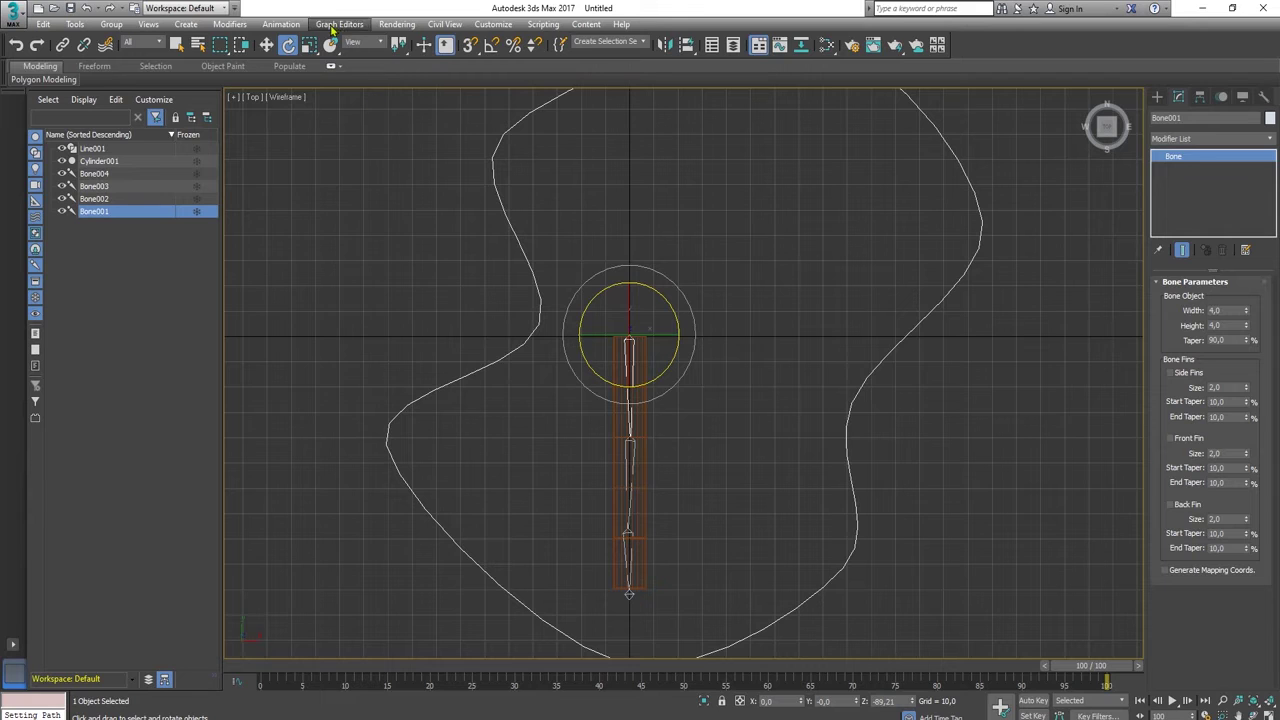
- Give Bone001 a Path Constraint to Line001 and scrub to frame 20 to preview it
left_click(281, 24)
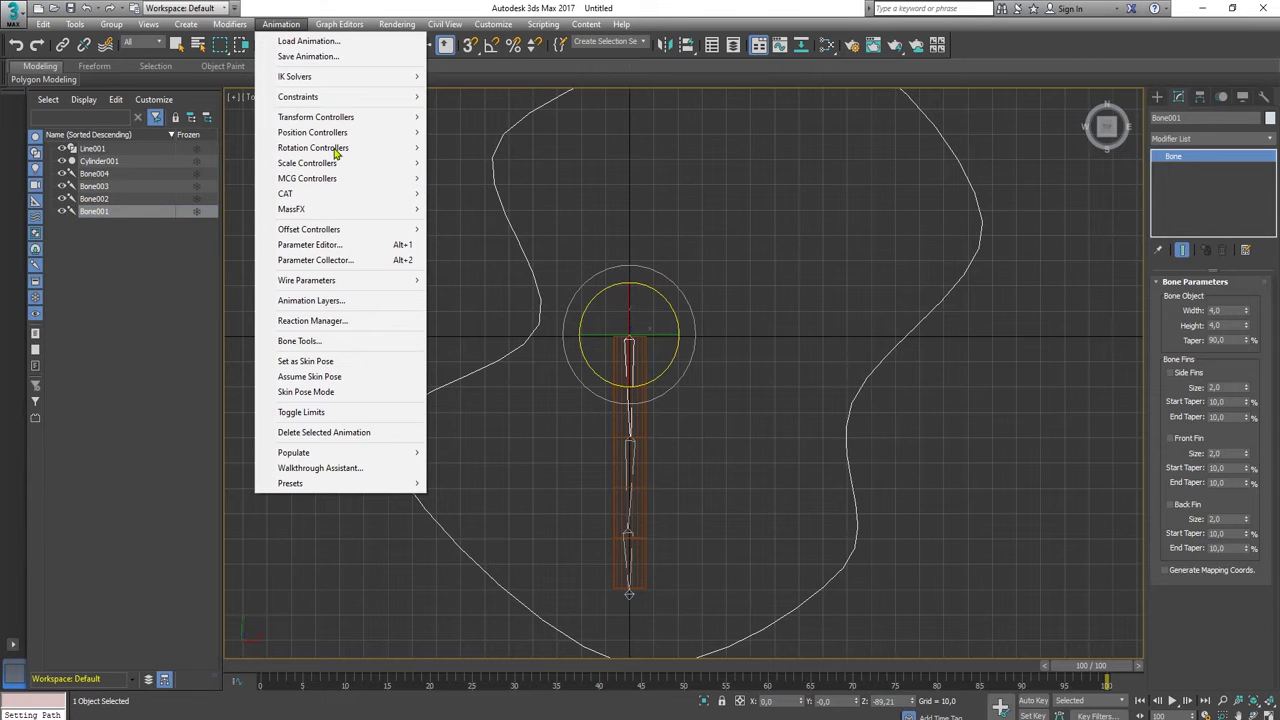
mouse_move(320, 97)
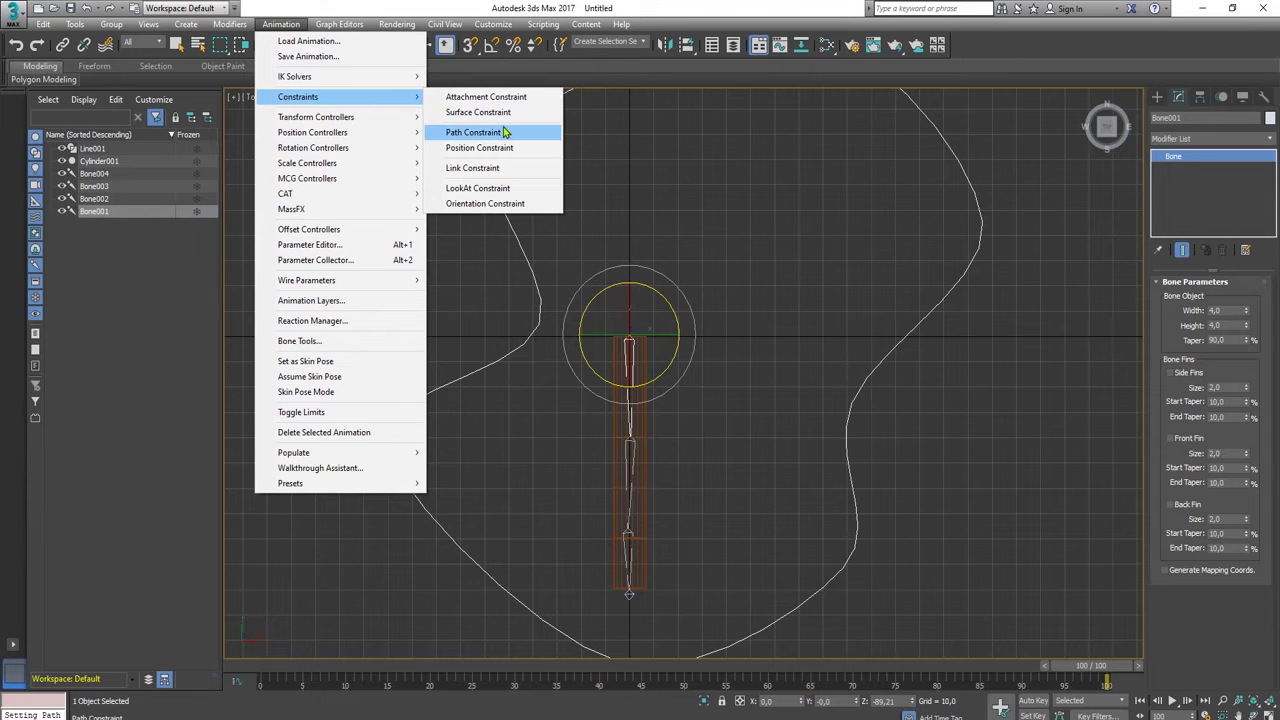
left_click(474, 132)
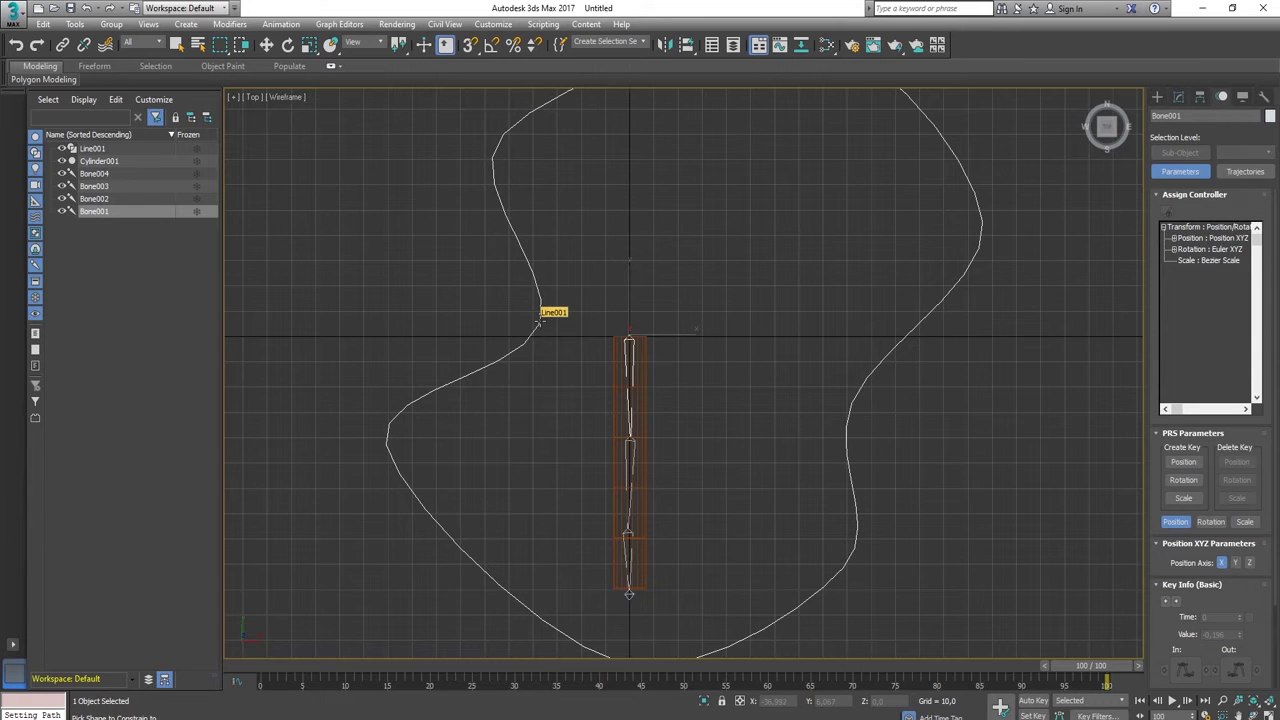
left_click(537, 320)
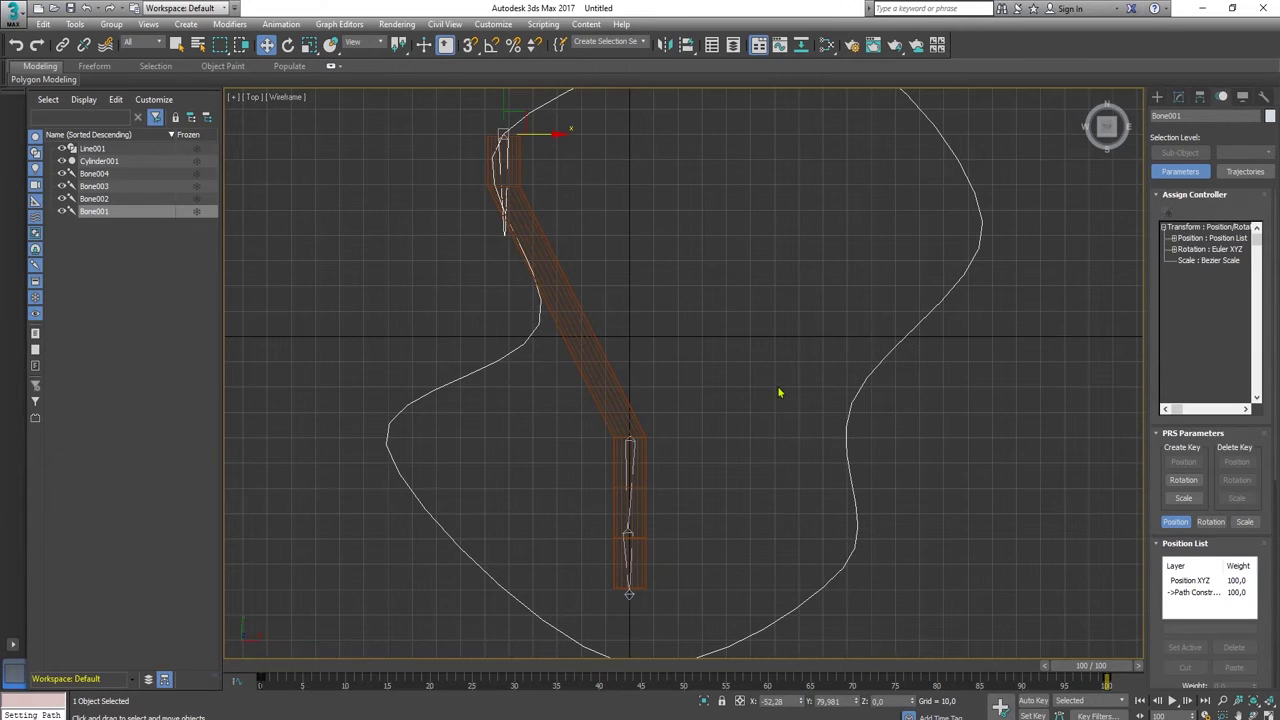
middle_click_drag(779, 393, 782, 464)
scroll(660, 423, "down", 3)
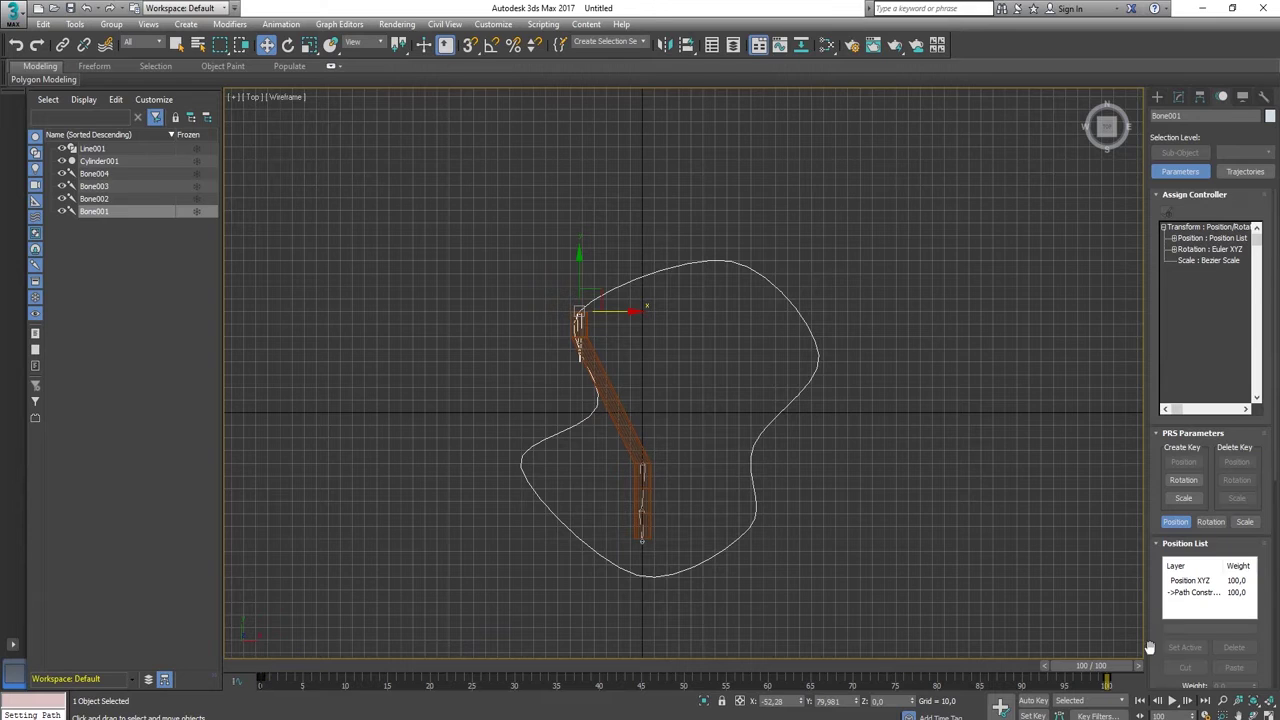
left_click_drag(1090, 666, 78, 655)
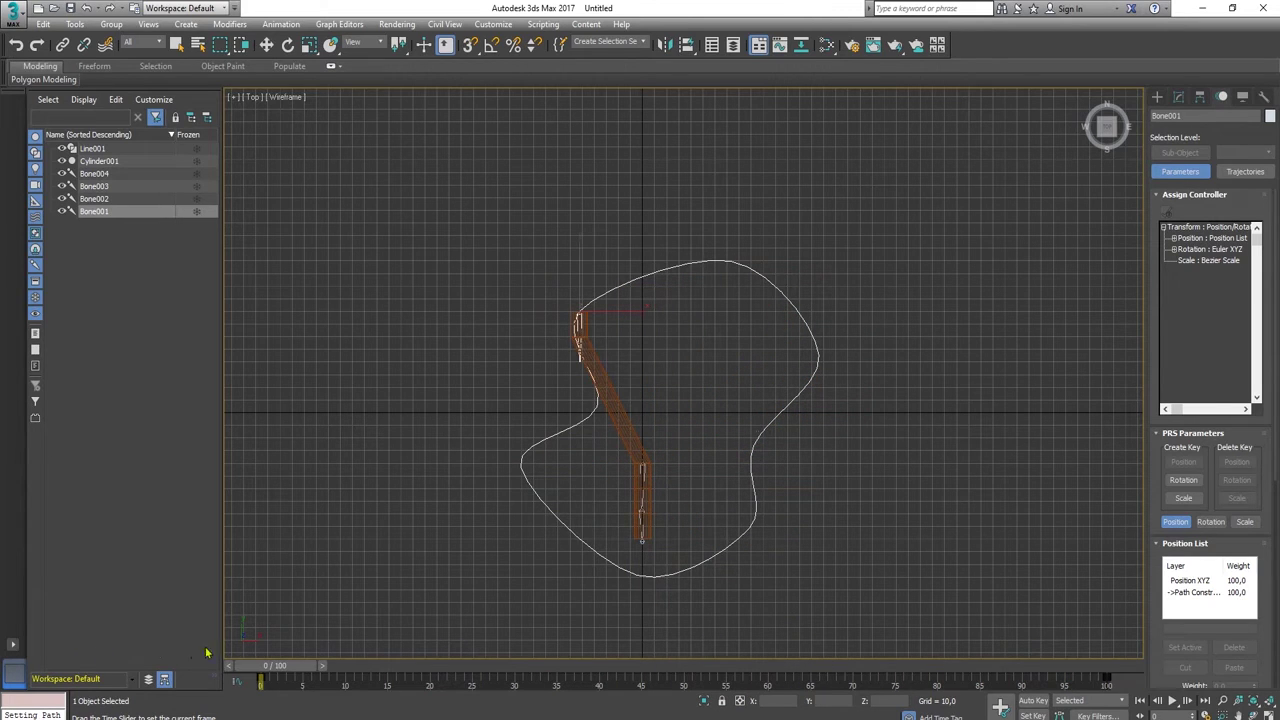
- Enable Follow and Bank on Bone001's path constraint and set its axis to Y
left_click_drag(219, 652, 262, 662)
key("w")
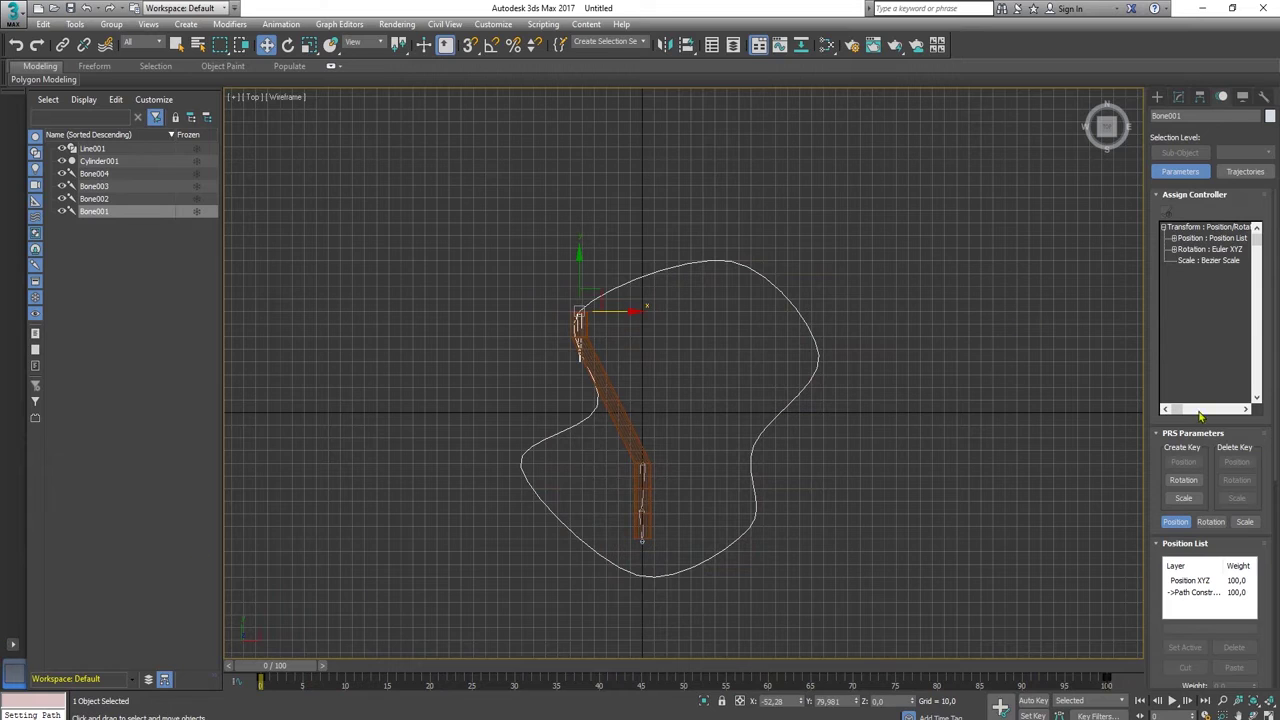
scroll(1219, 619, "down", 5)
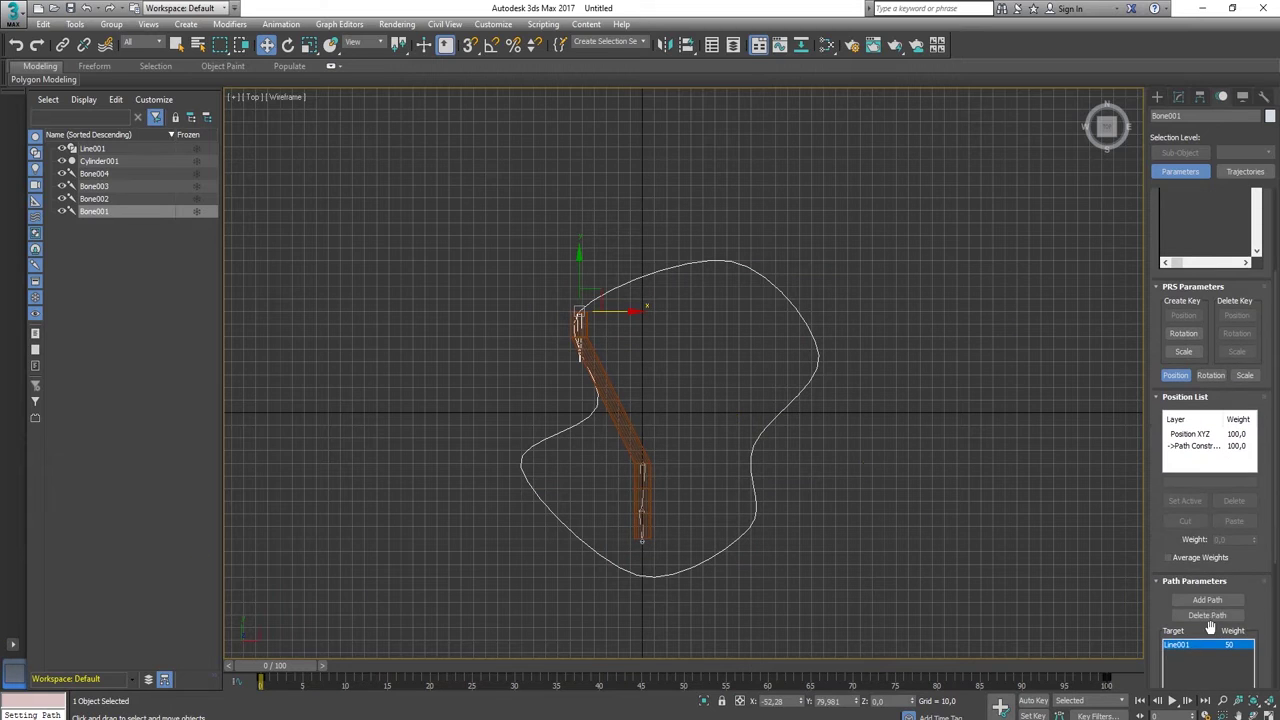
scroll(1241, 632, "down", 5)
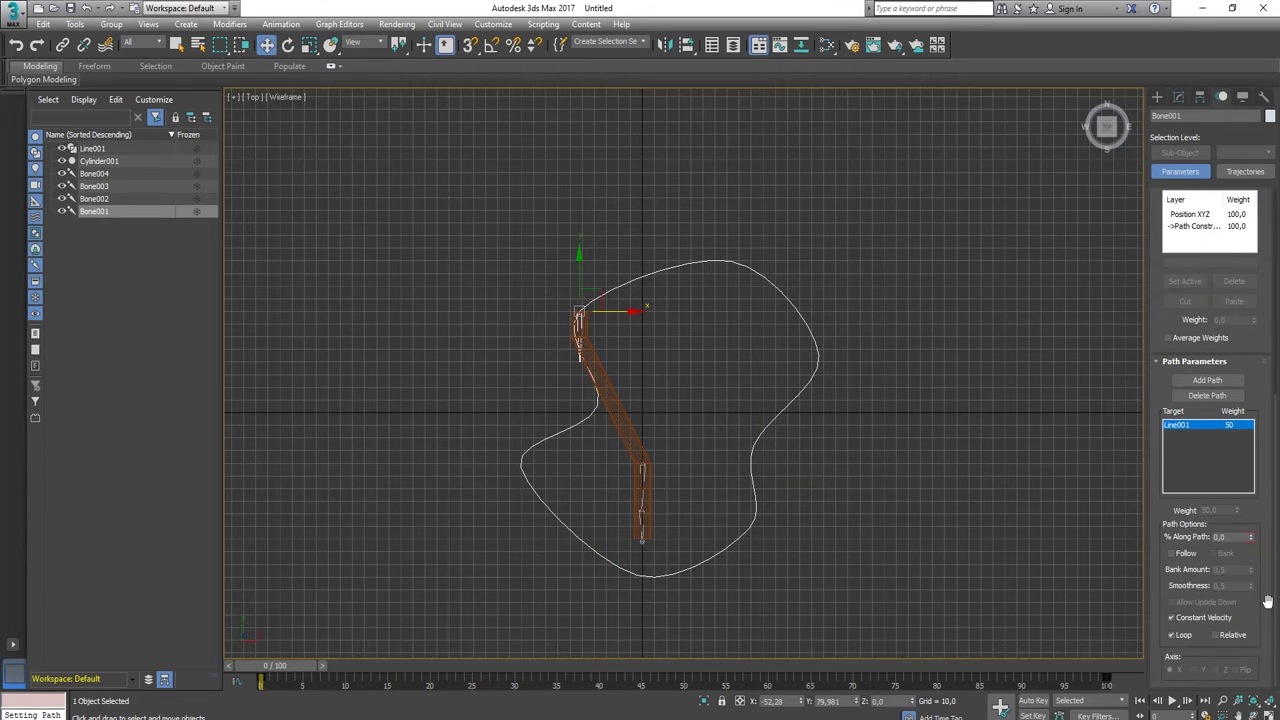
left_click(1172, 554)
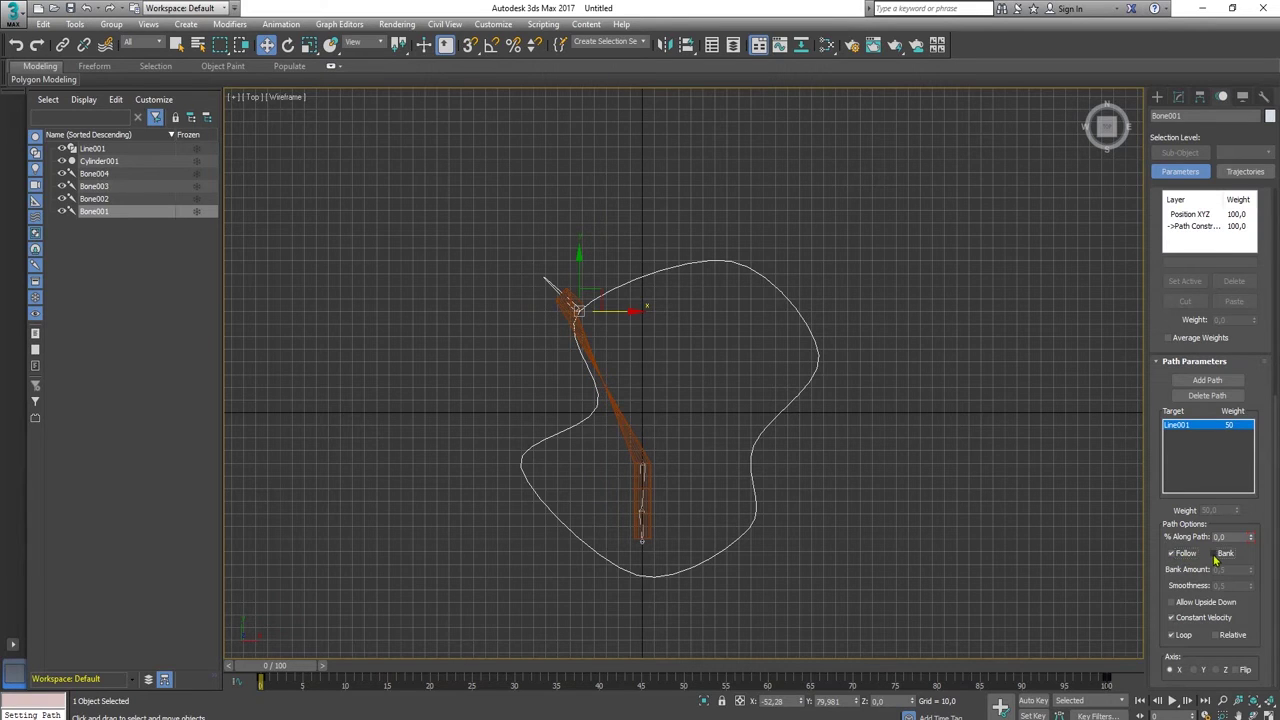
left_click(1214, 554)
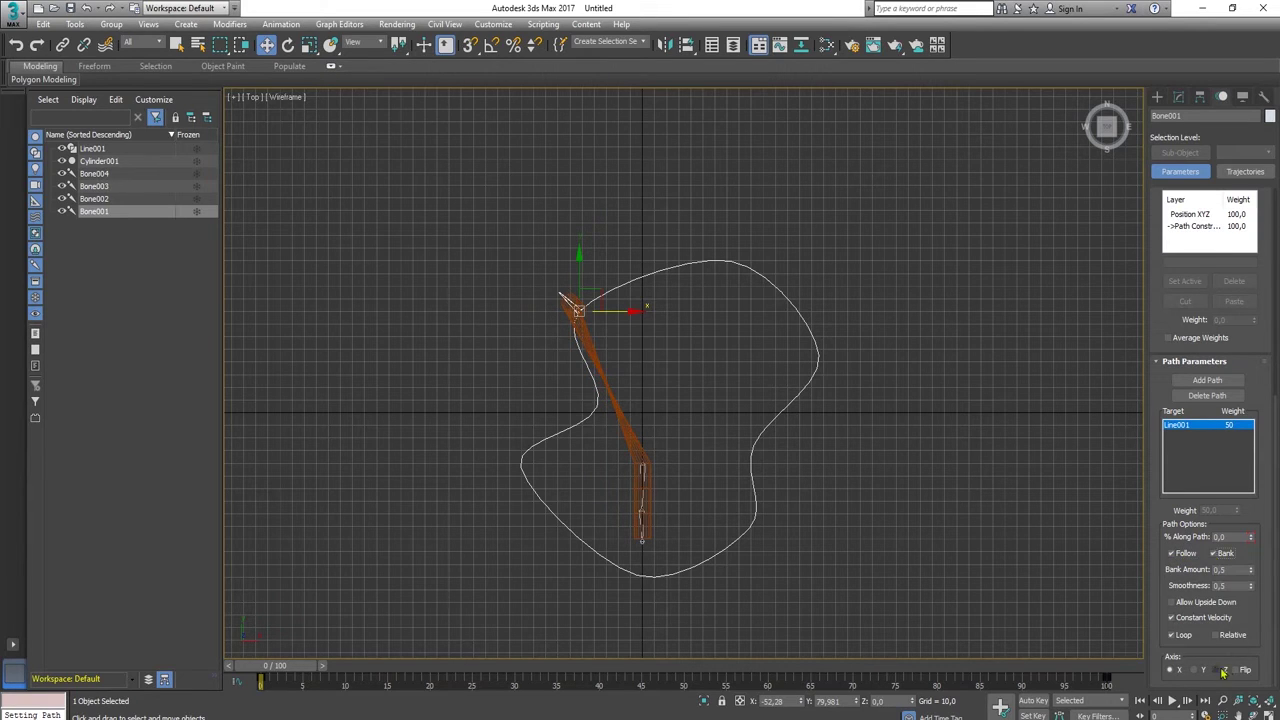
left_click(1220, 673)
left_click(1198, 671)
left_click(1180, 671)
left_click(1194, 671)
- Try Flip on the Y axis, turn it back off, and scrub to frame 19 to check
left_click(1242, 673)
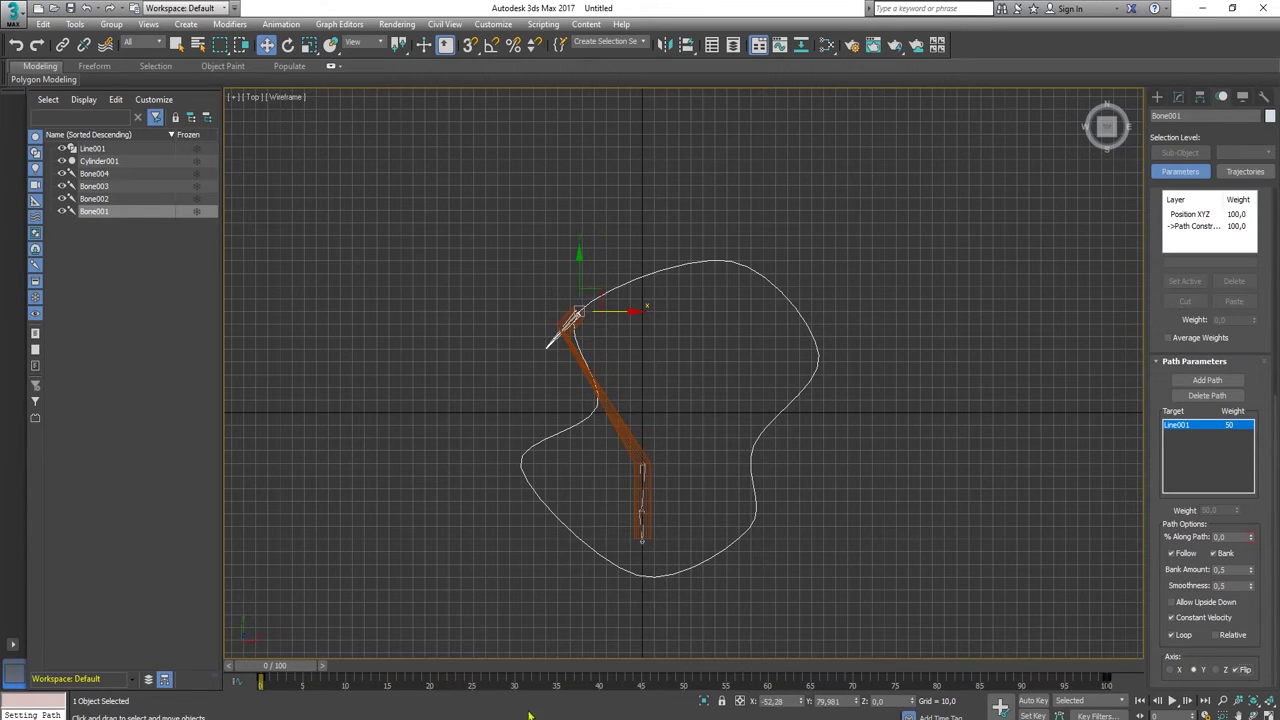
left_click_drag(288, 680, 296, 680)
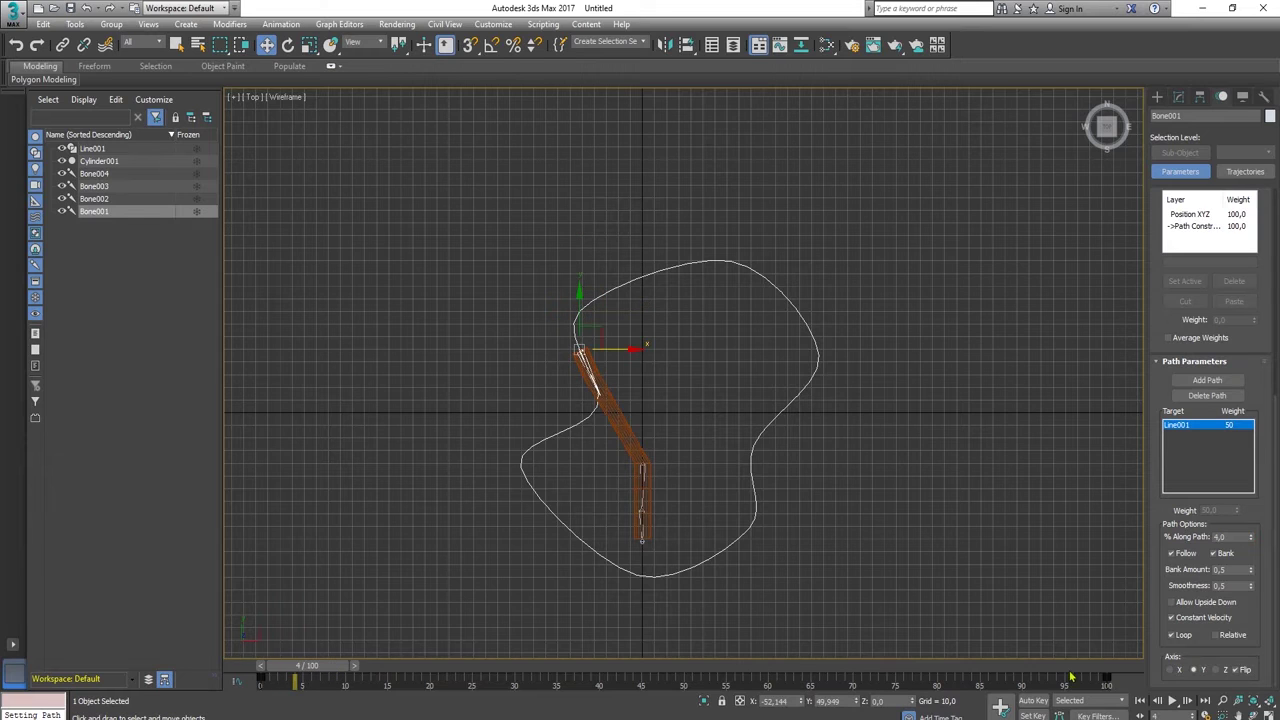
left_click(1236, 672)
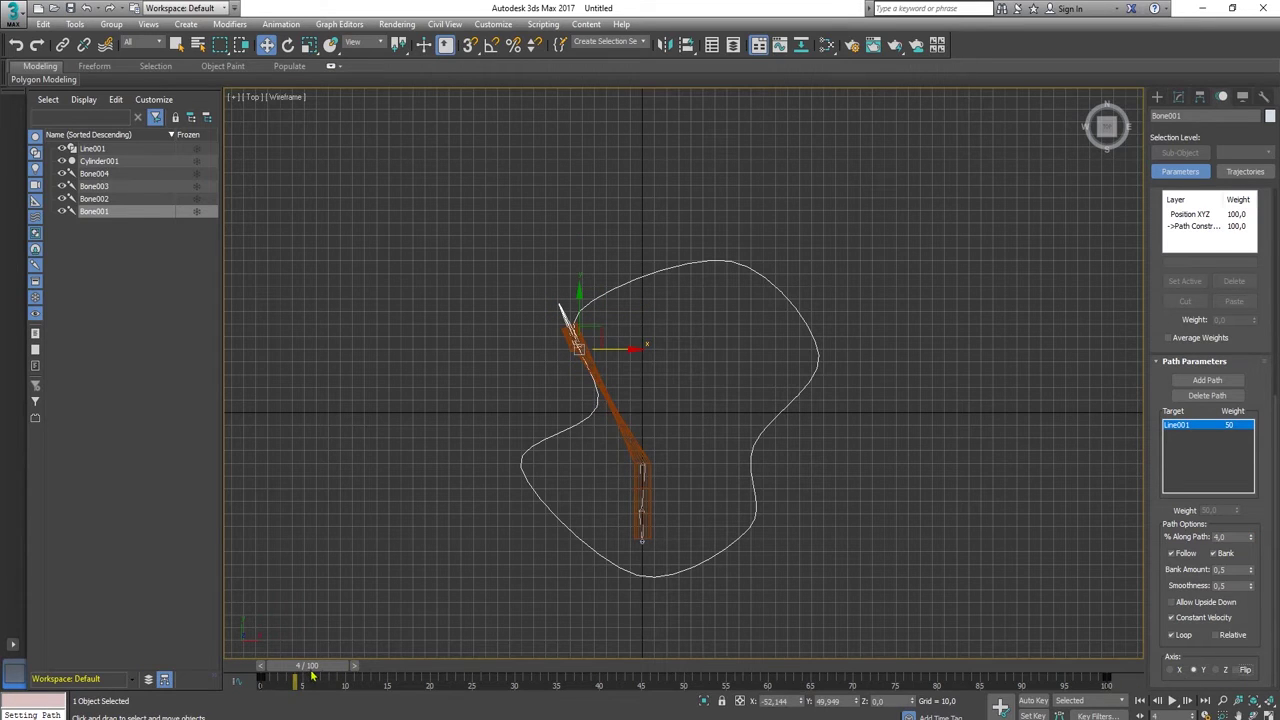
left_click_drag(308, 677, 4, 648)
key("w")
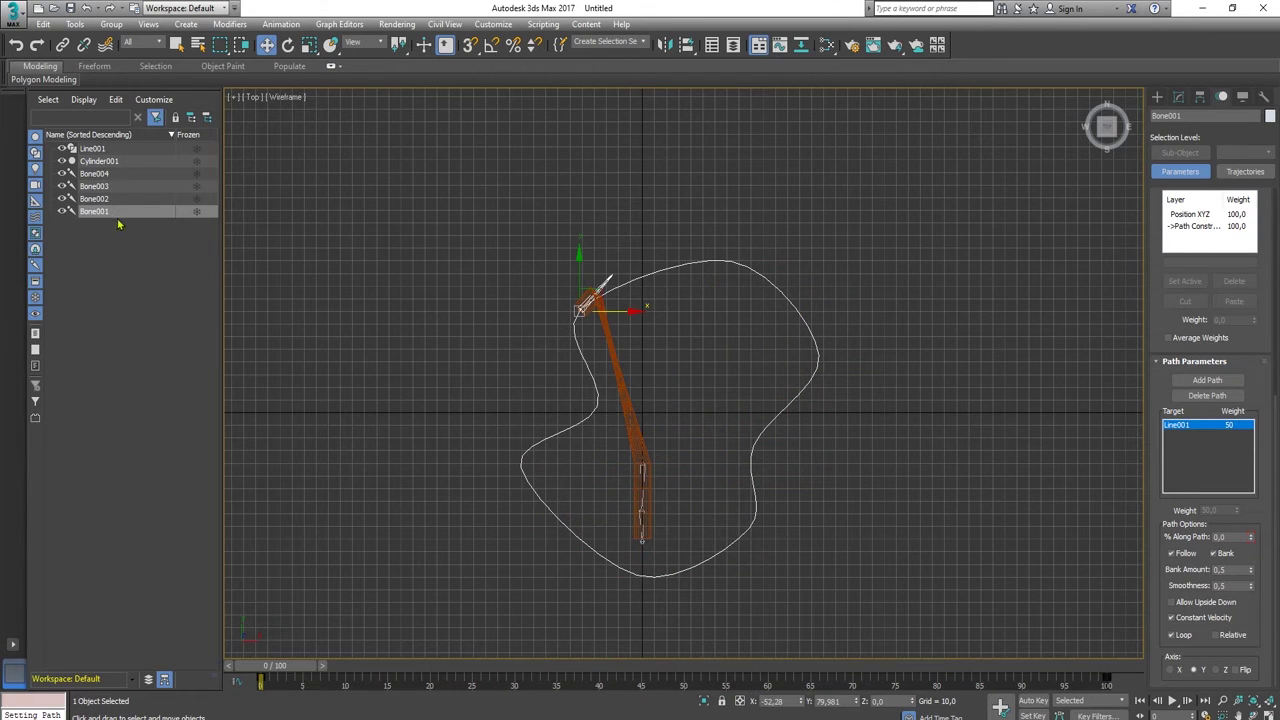
- Give Bone002 a Path Constraint to Line001 and scrub forward to preview it
left_click(96, 199)
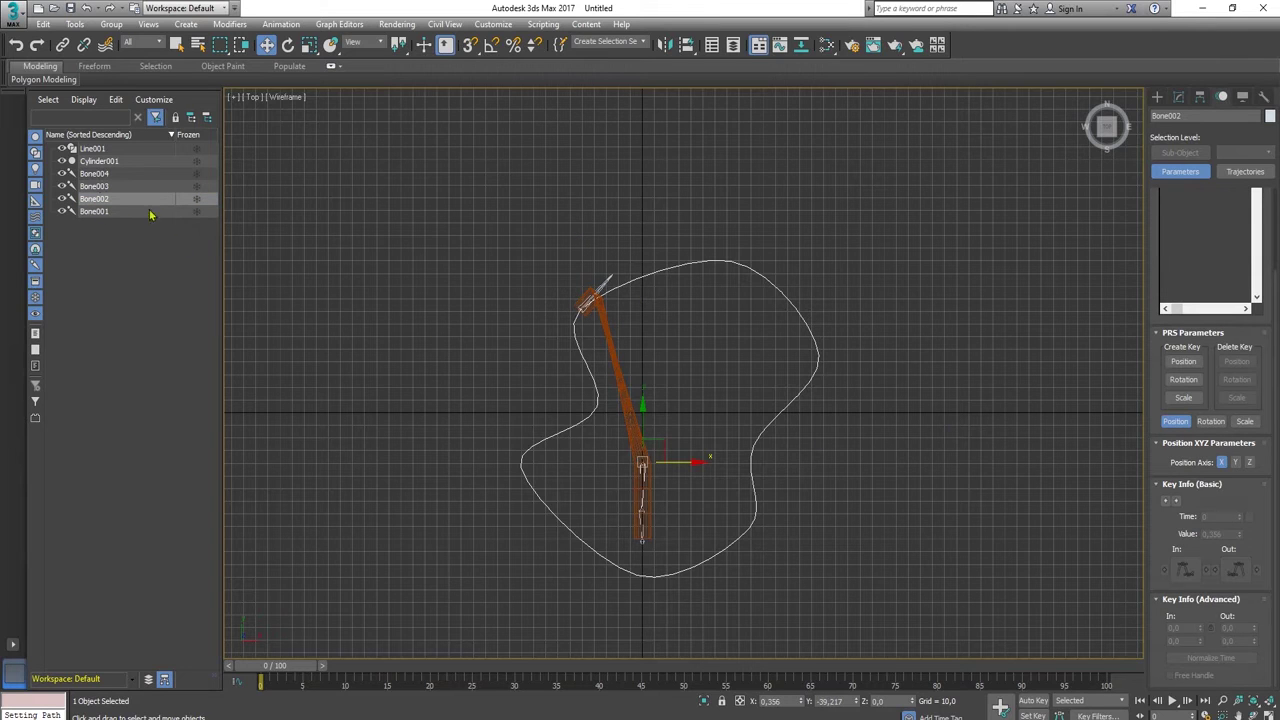
left_click(281, 24)
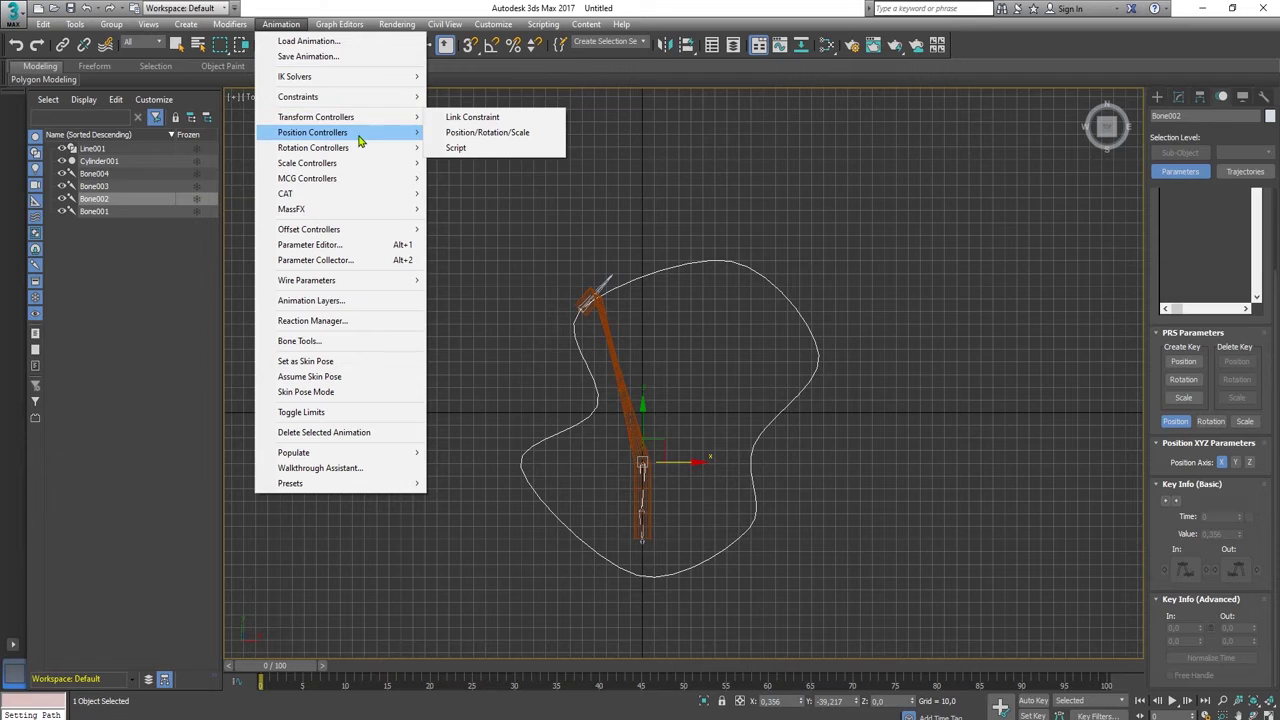
mouse_move(355, 149)
mouse_move(360, 97)
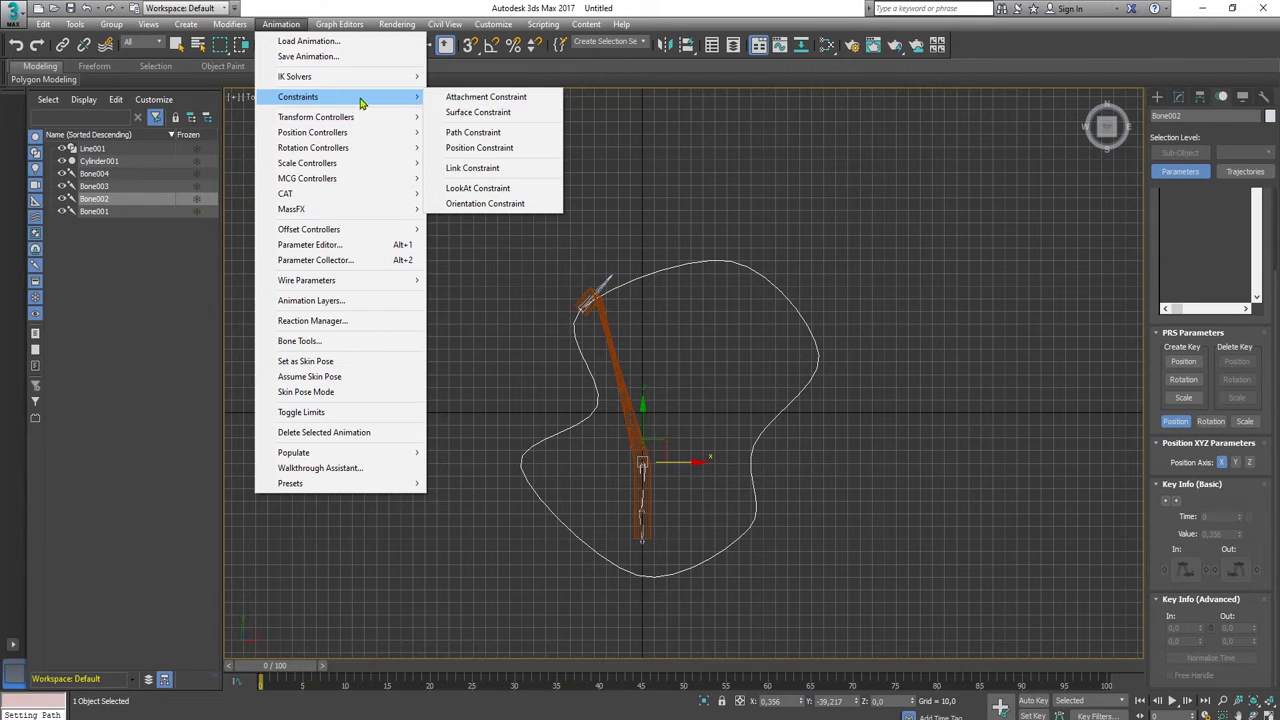
left_click(485, 135)
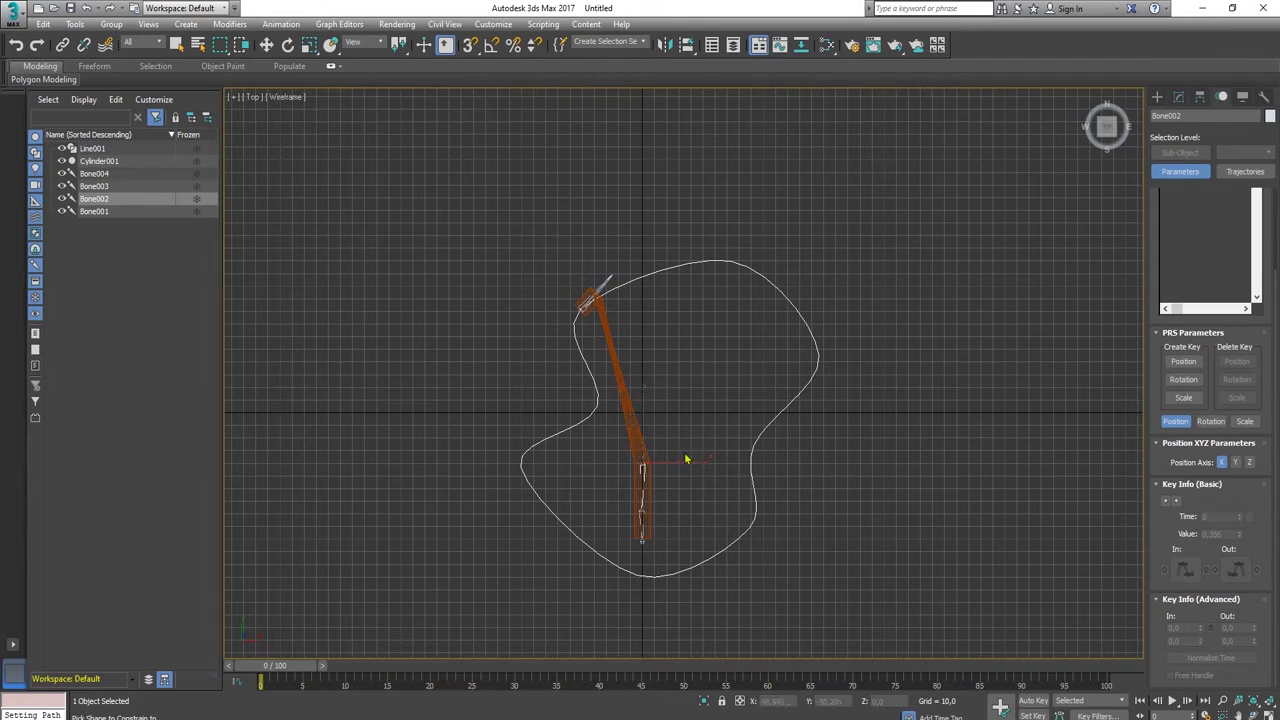
left_click(648, 276)
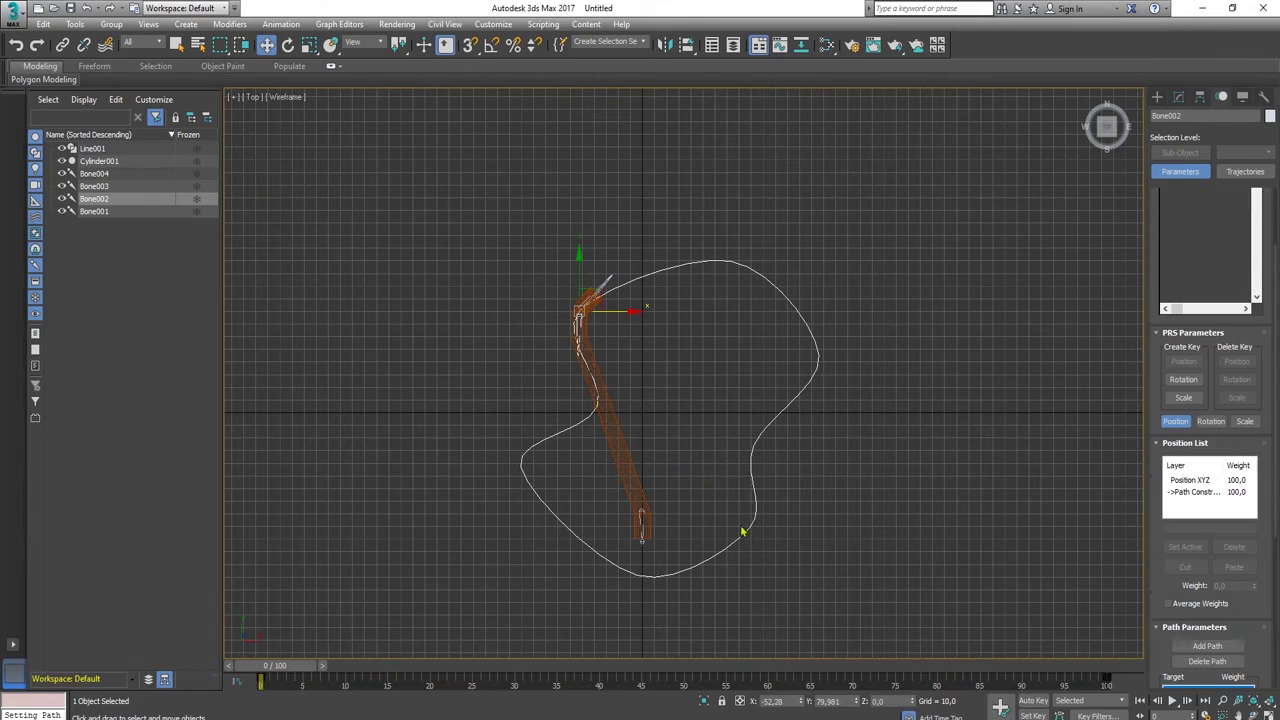
left_click_drag(303, 664, 543, 684)
- Turn on Follow and Bank for Bone002 and orient it along the Y axis
key("w")
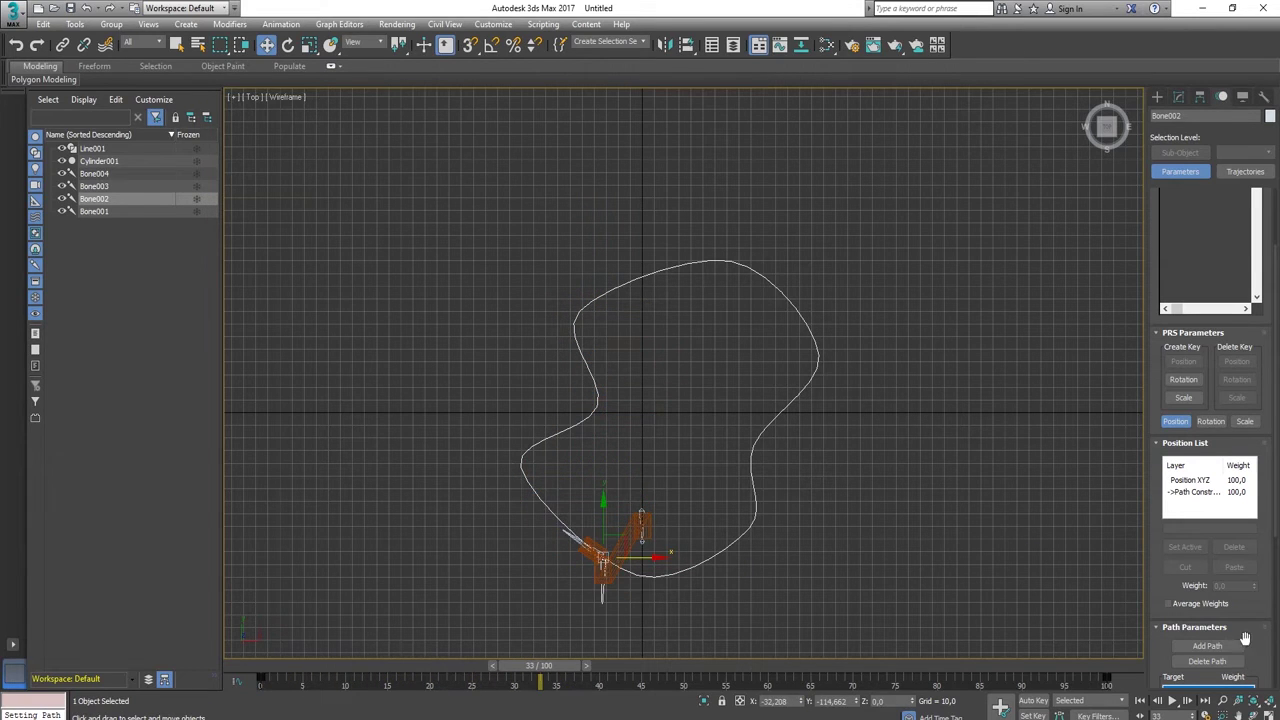
scroll(1247, 637, "down", 6)
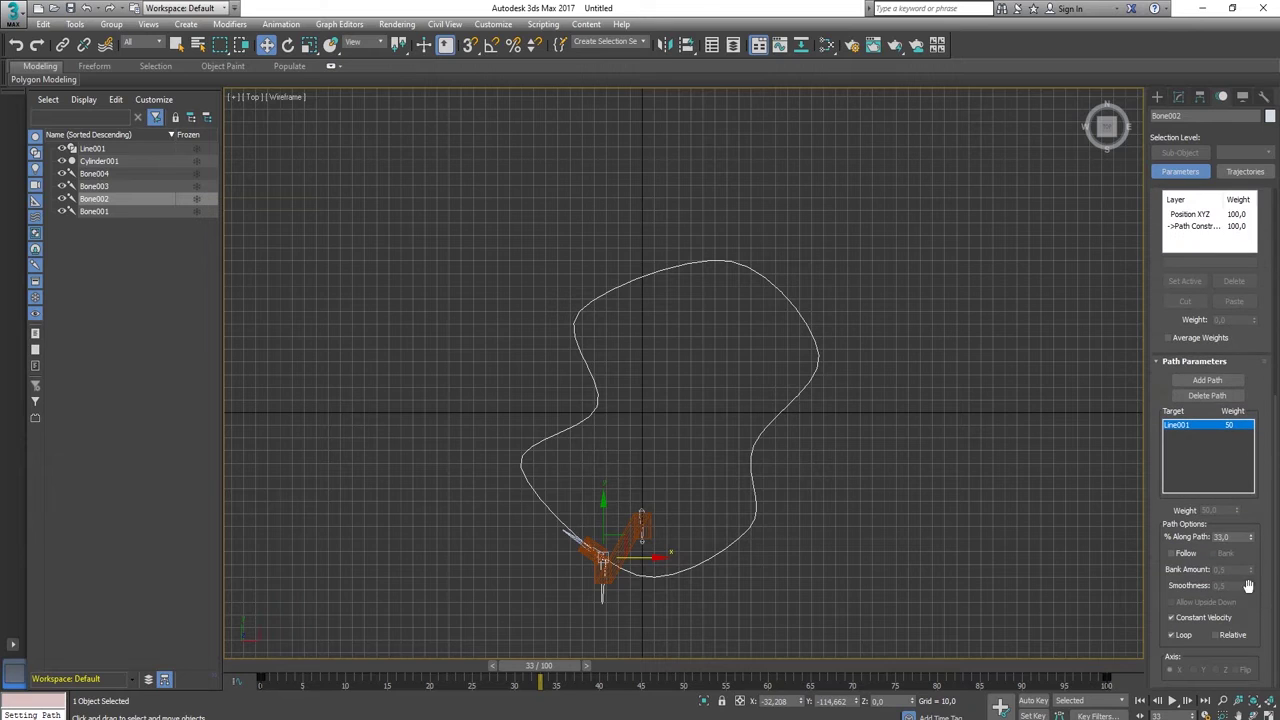
left_click(1171, 553)
left_click(1213, 553)
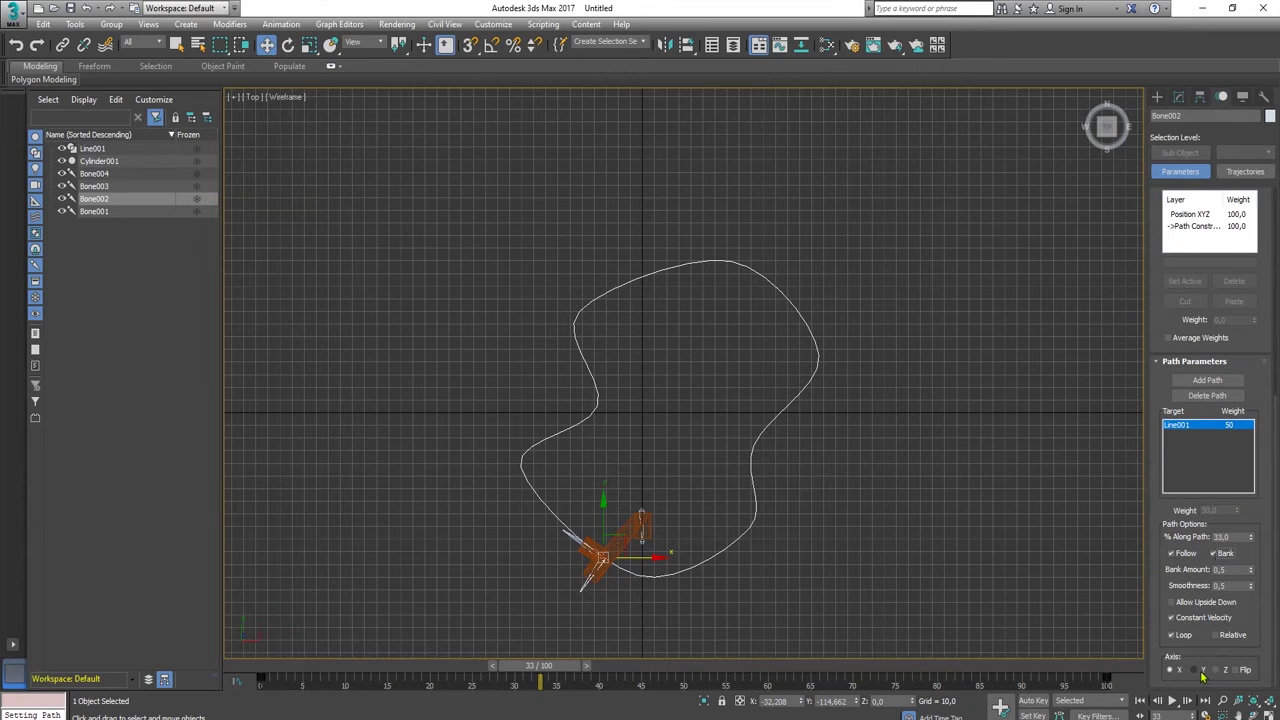
left_click(1217, 671)
left_click(1171, 670)
left_click(1195, 671)
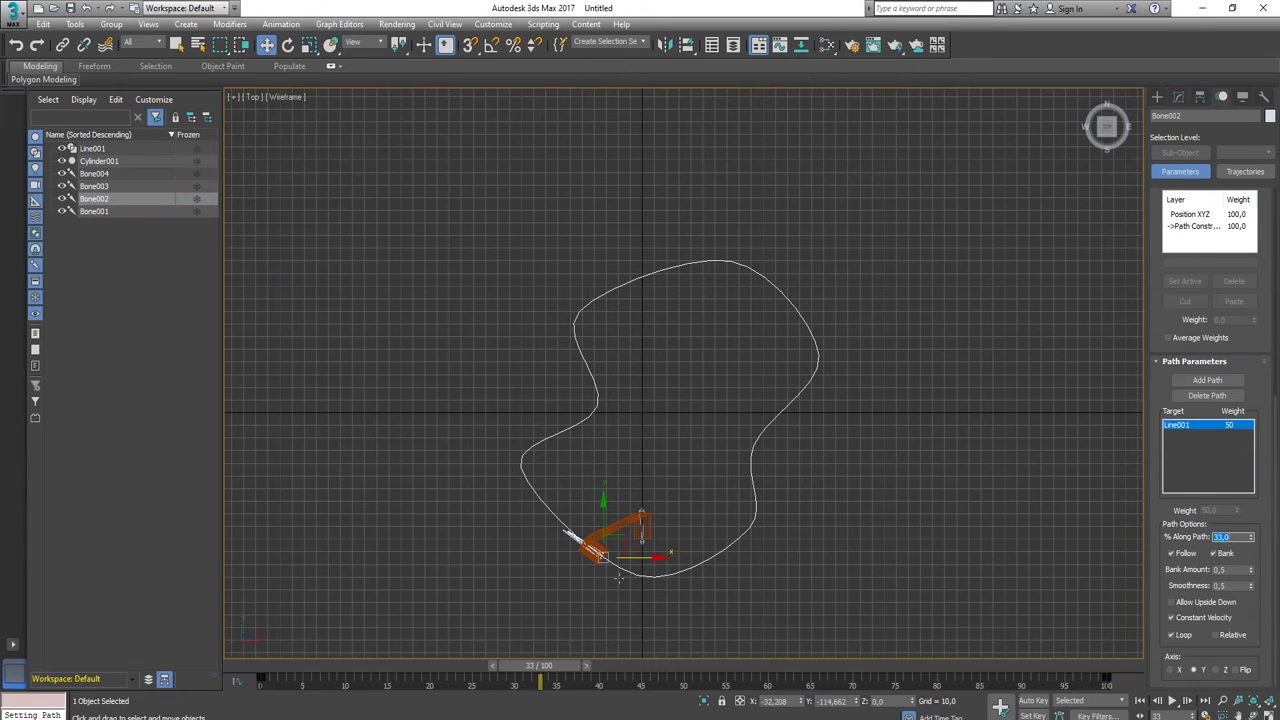
- At frame 0, set Bone002's % Along Path to -4, then scrub forward to check spacing
left_click_drag(540, 665, 262, 665)
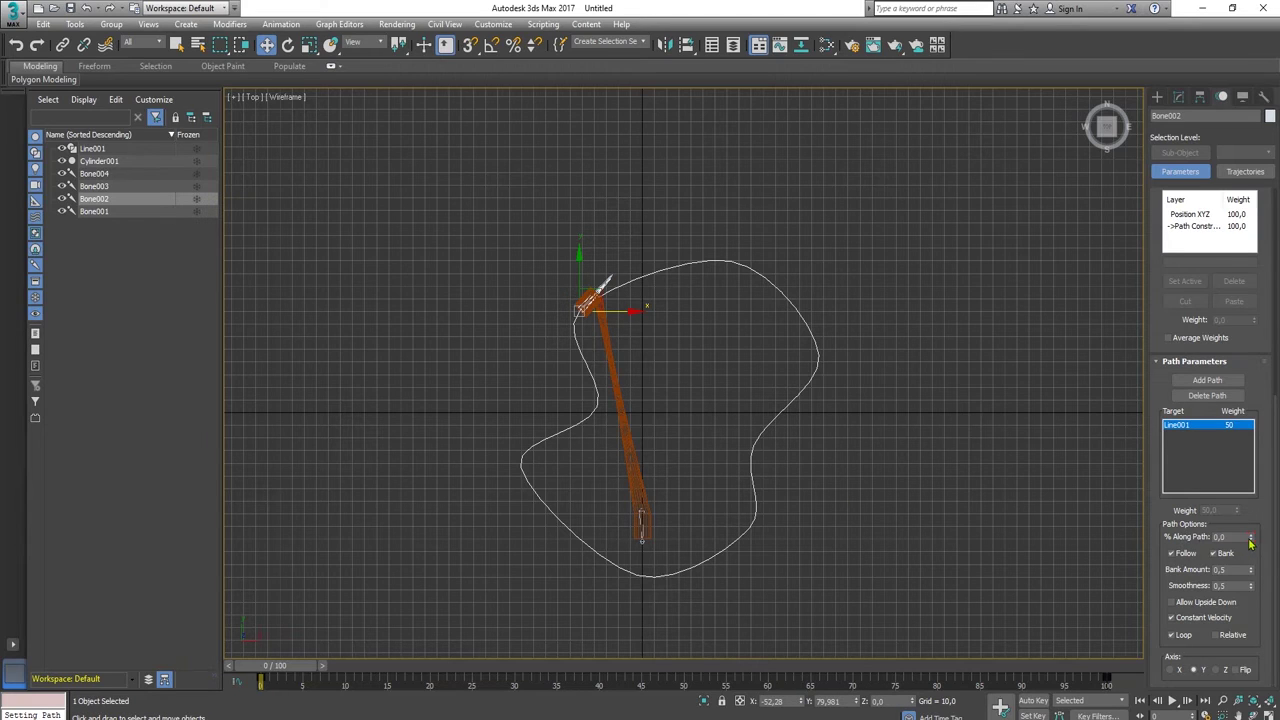
left_click_drag(1250, 541, 1252, 541)
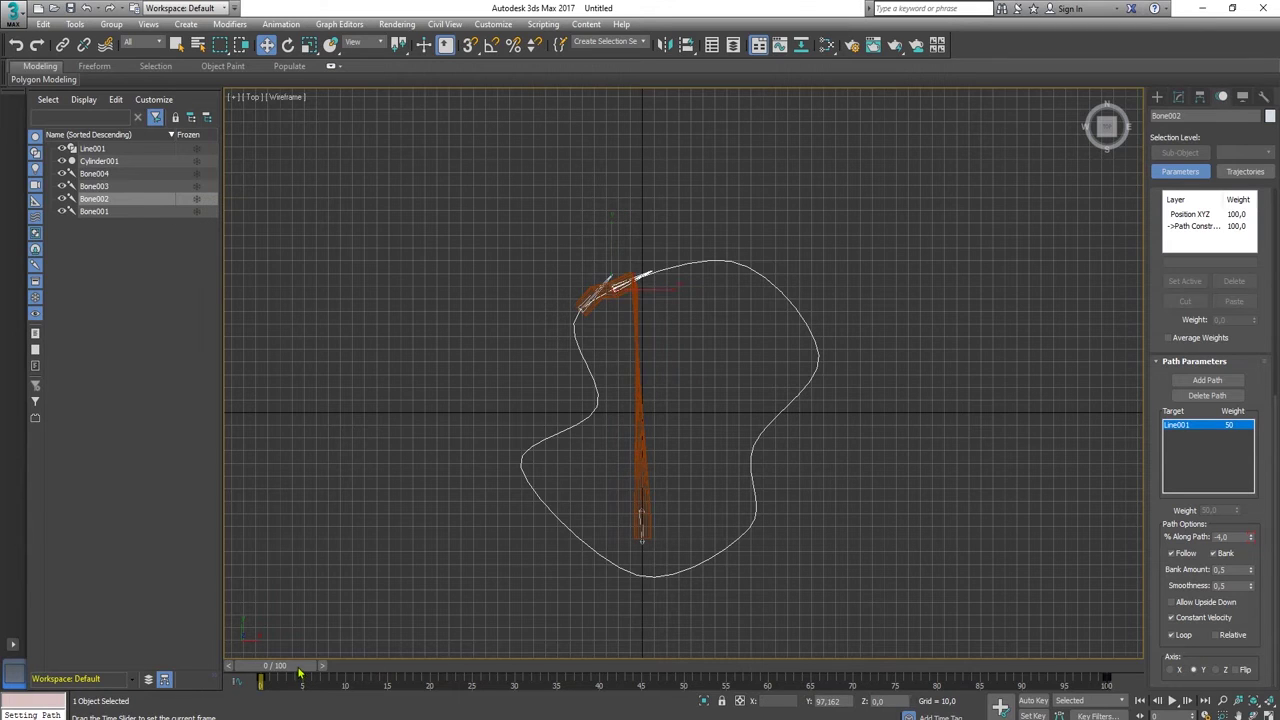
left_click_drag(305, 668, 983, 614)
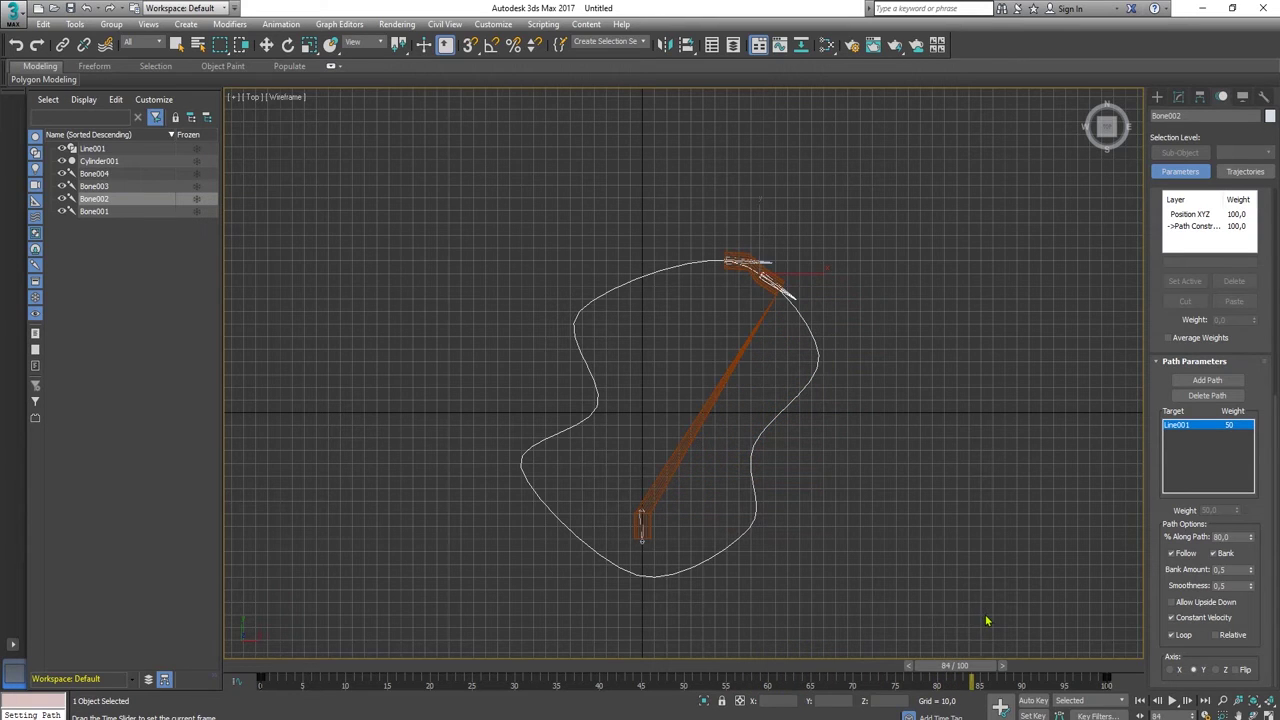
key("w")
scroll(787, 240, "up", 6)
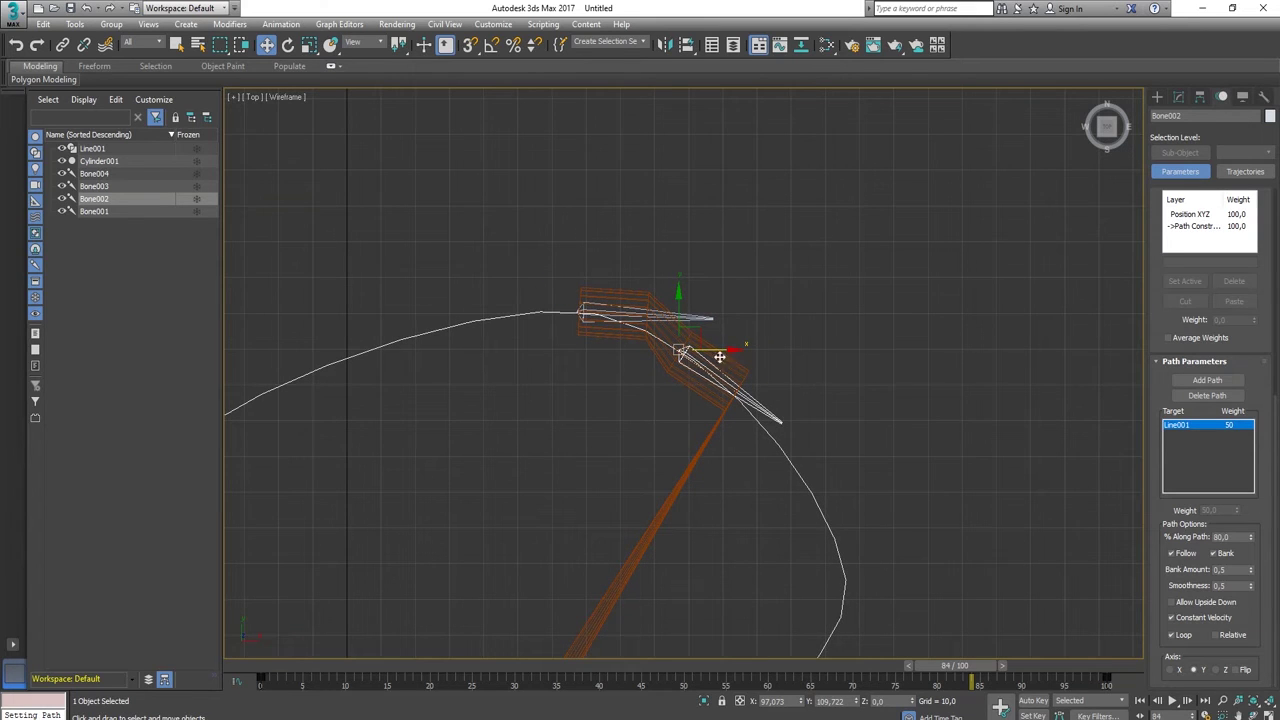
scroll(701, 390, "down", 6)
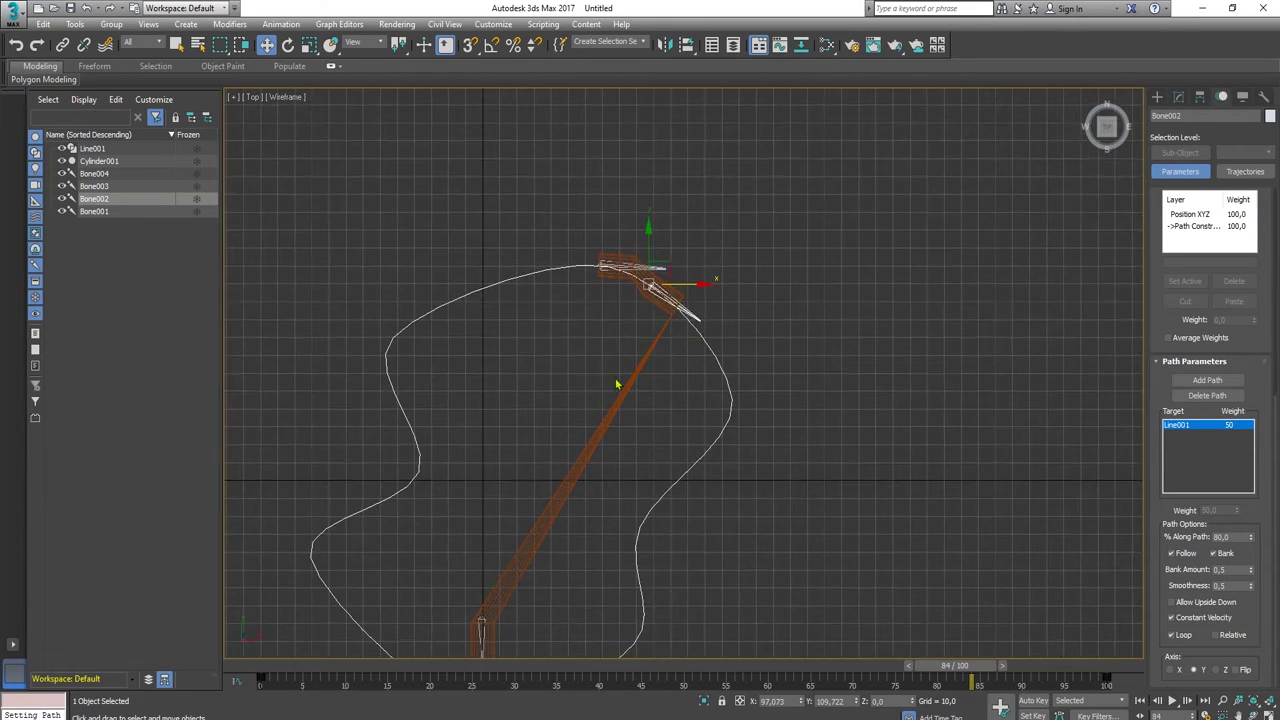
scroll(620, 385, "up", 4)
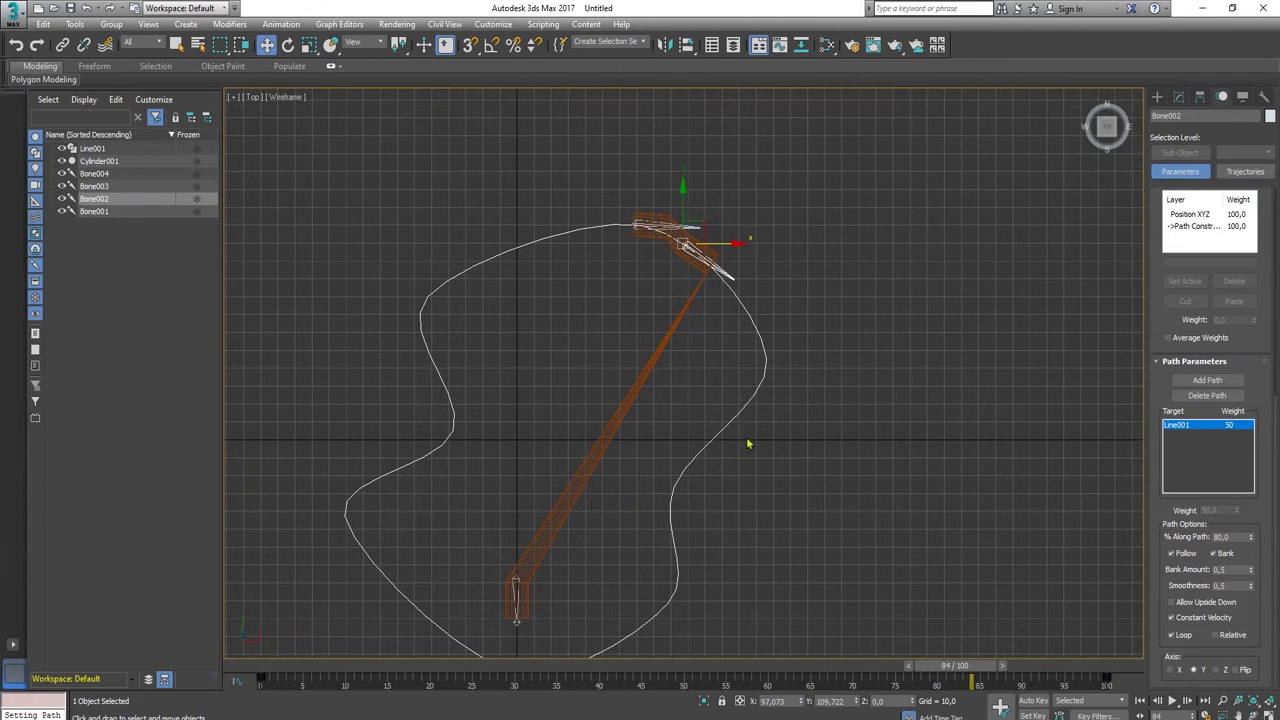
left_click_drag(560, 683, 214, 692)
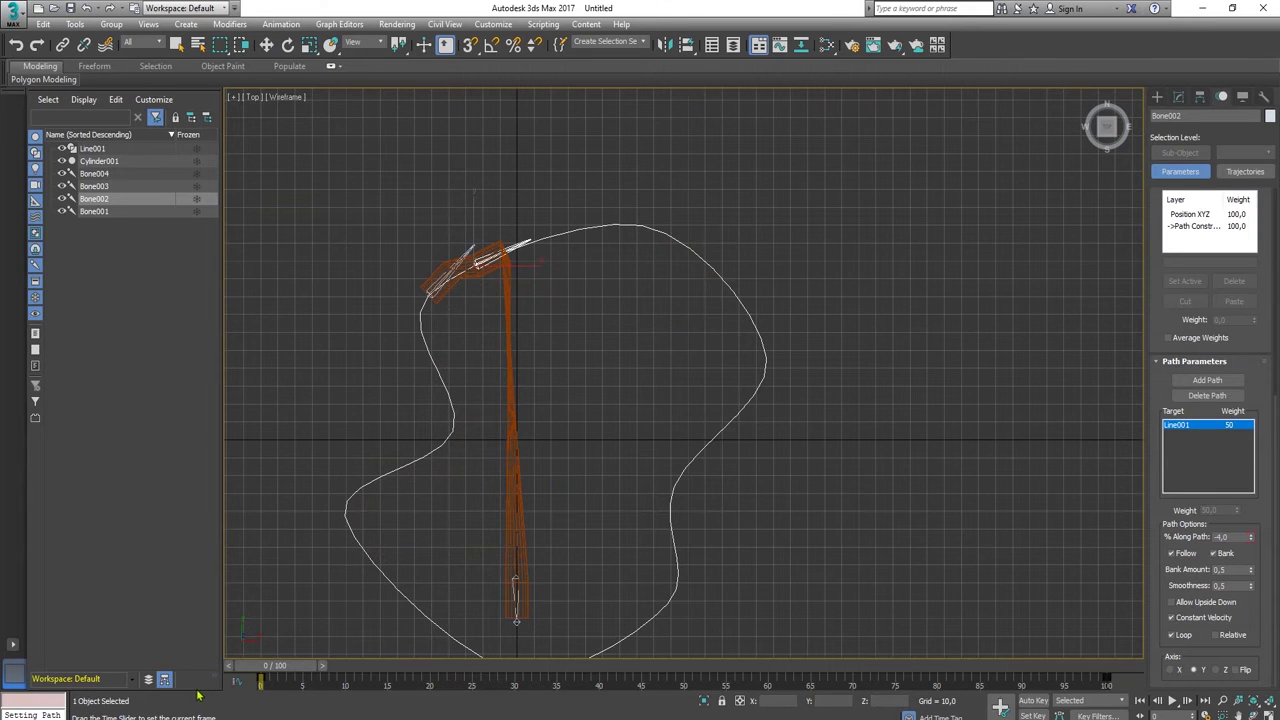
key("w")
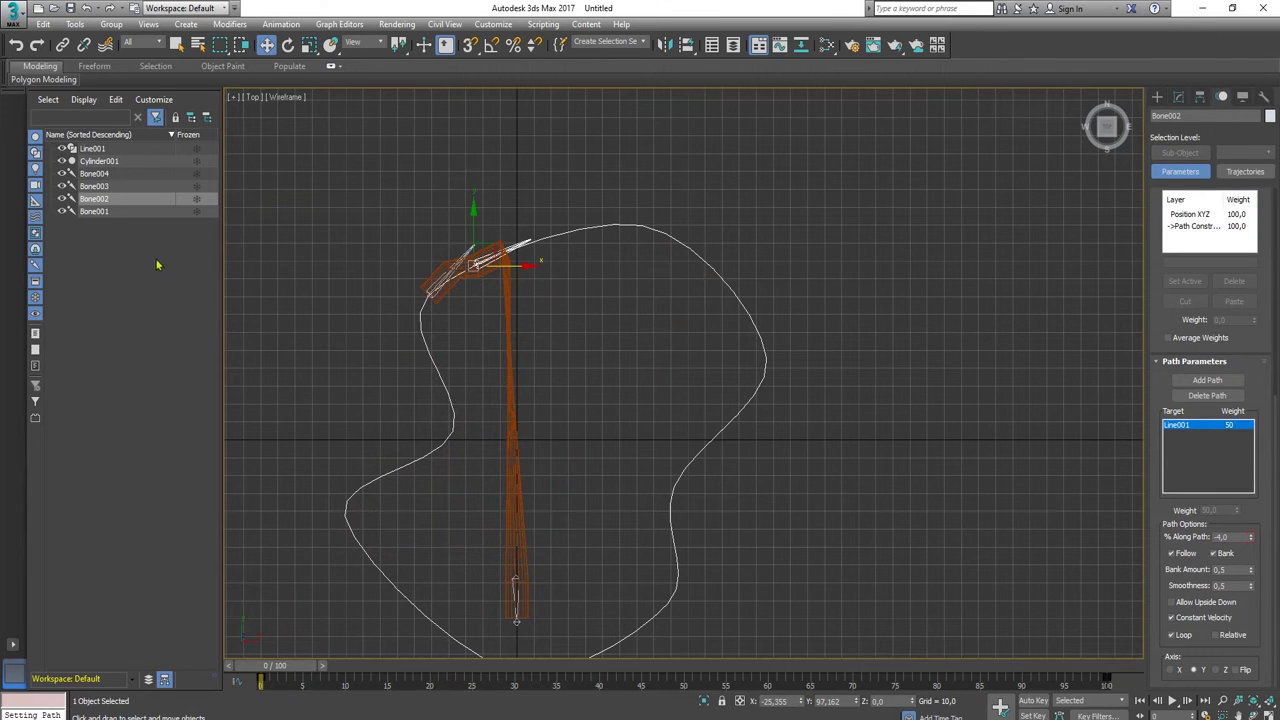
- Select Bone003 and give it a Path Constraint to the Line001 spline
left_click(97, 187)
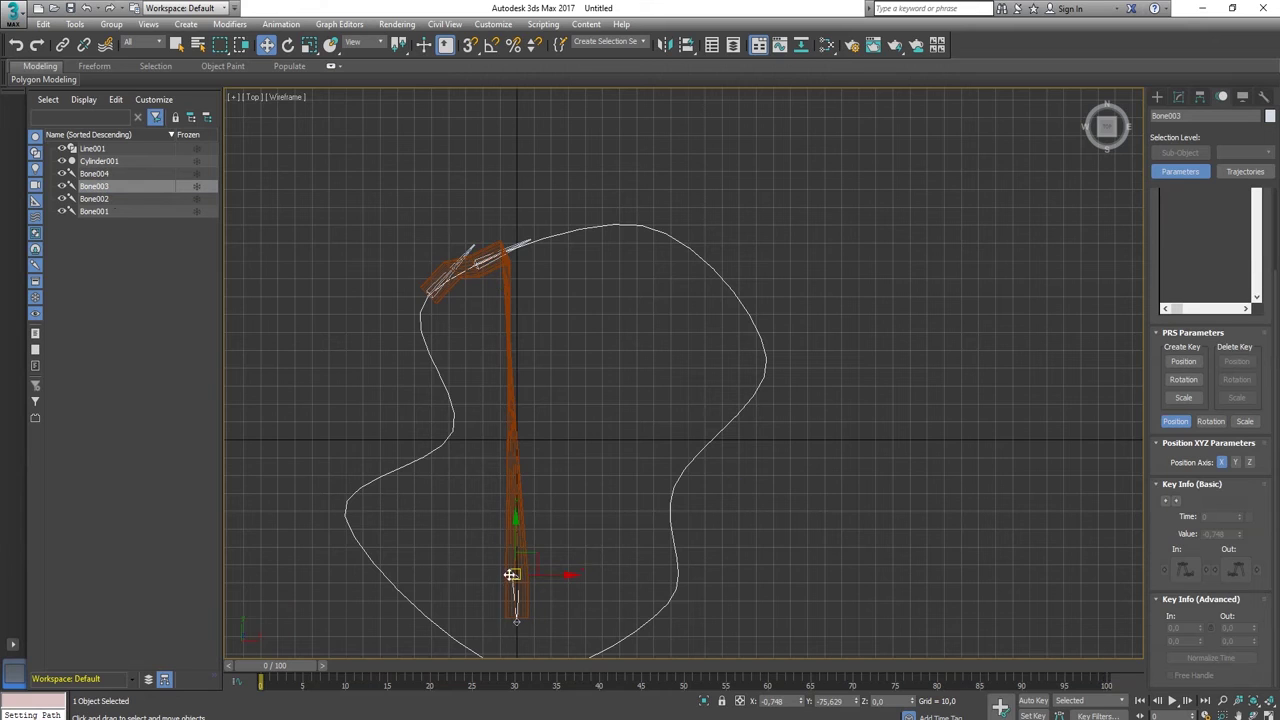
left_click(148, 24)
left_click(145, 24)
left_click(185, 24)
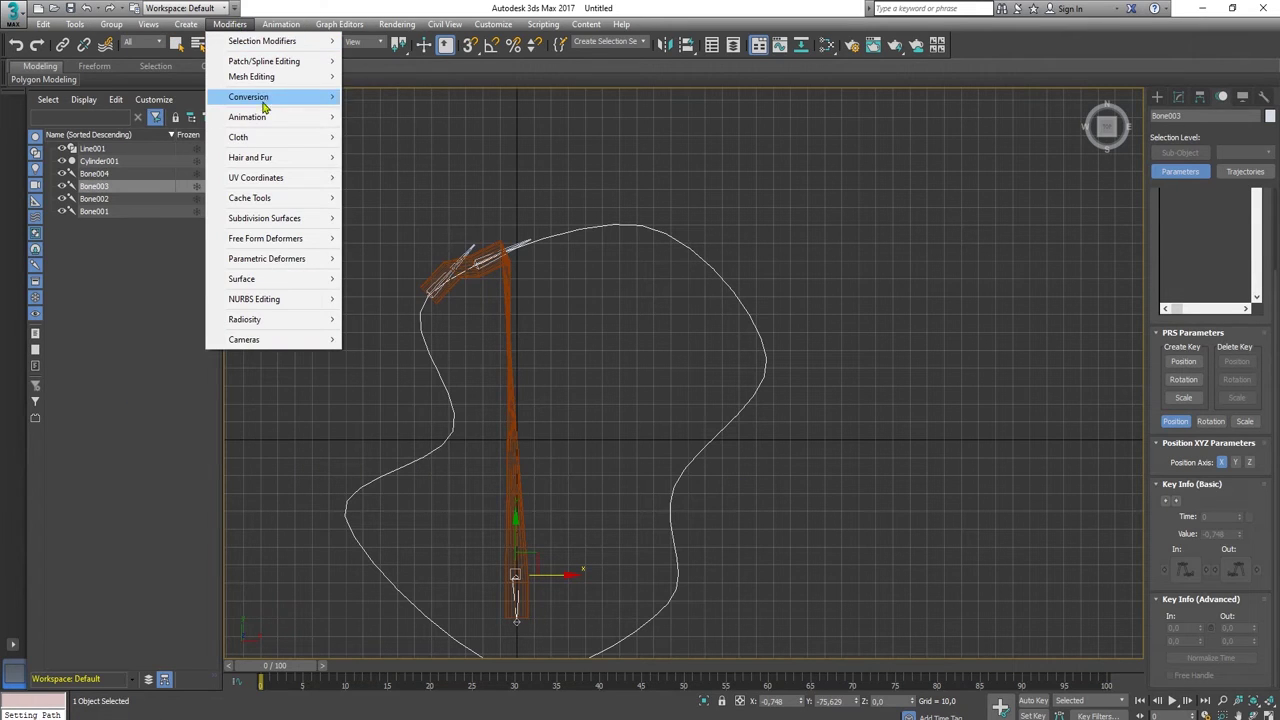
mouse_move(266, 101)
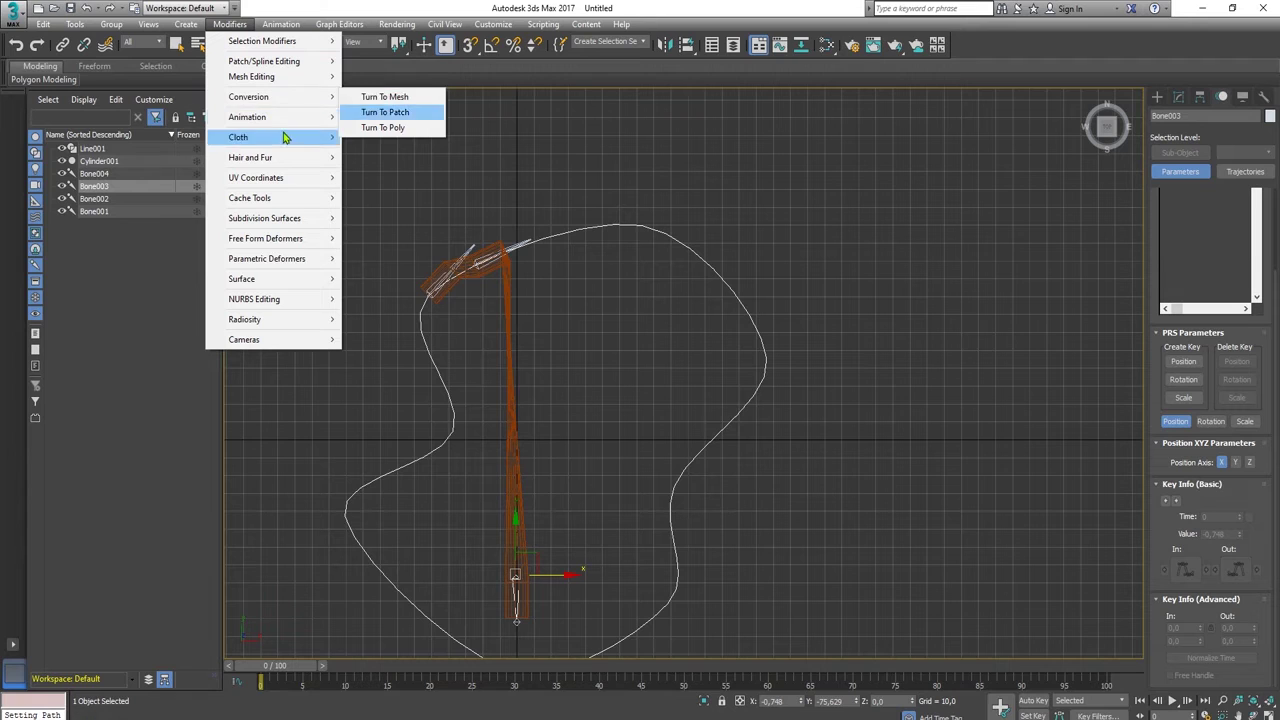
mouse_move(281, 123)
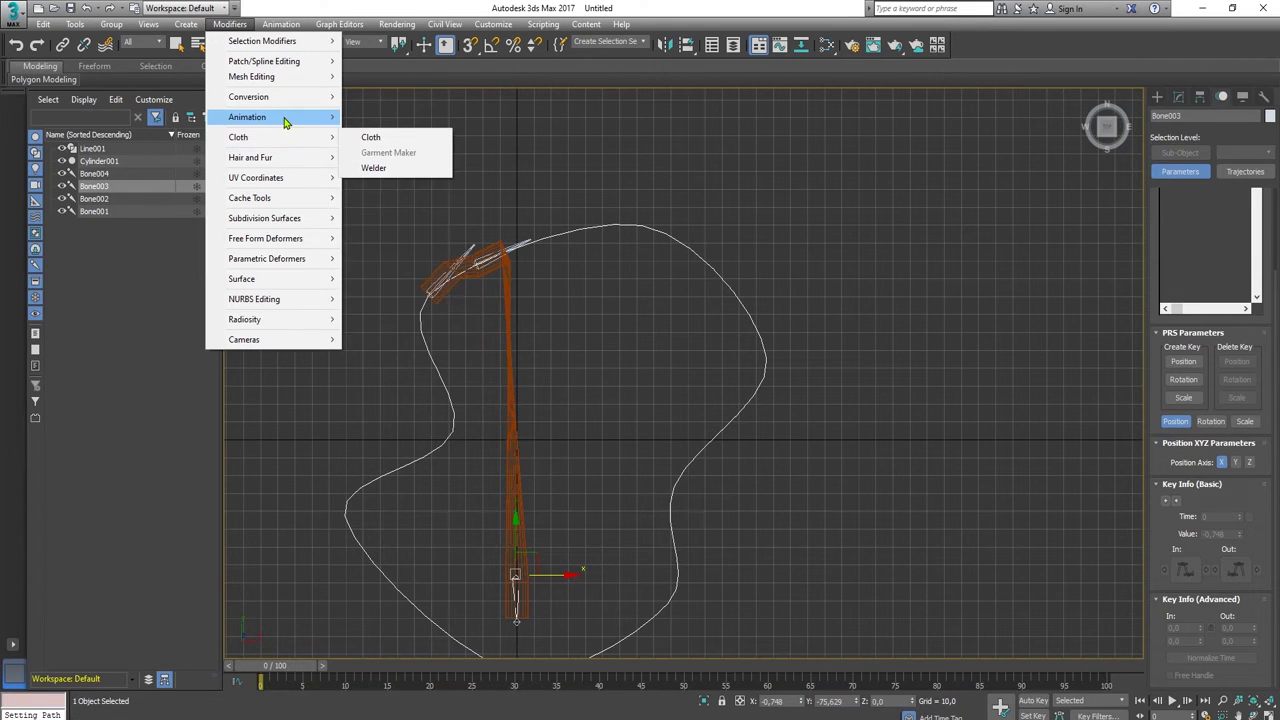
mouse_move(281, 24)
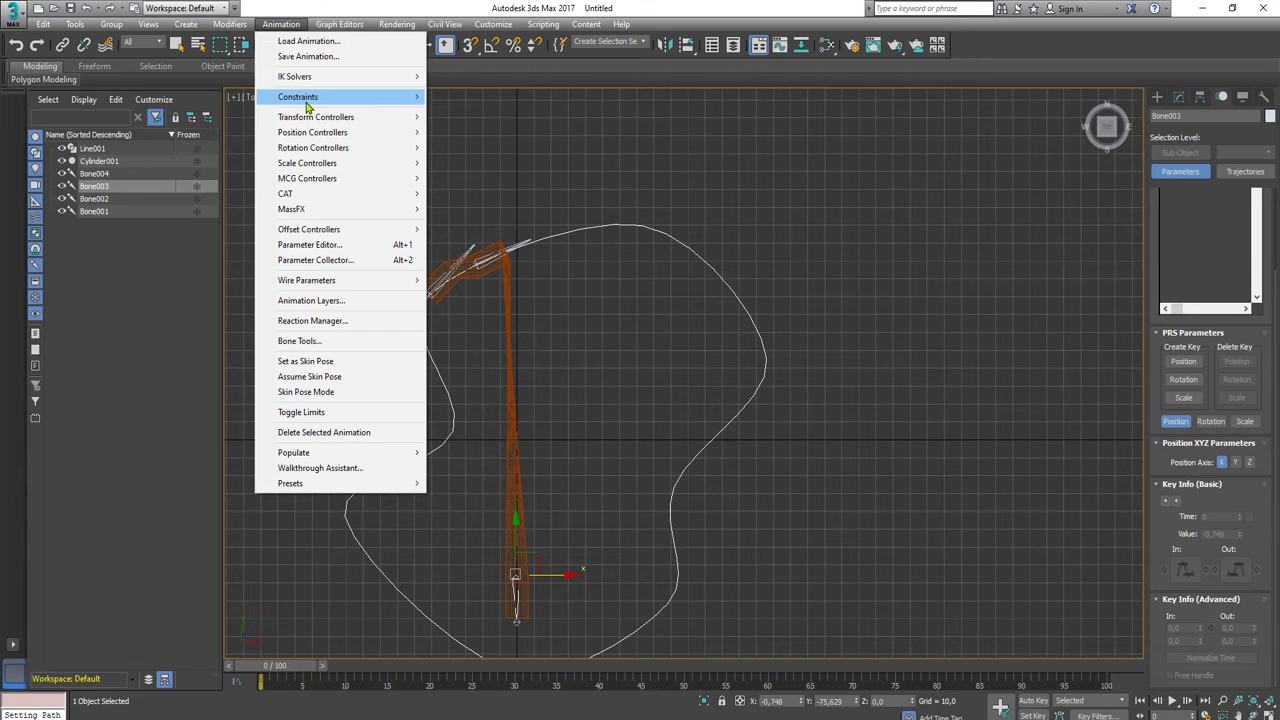
left_click(458, 127)
left_click(553, 235)
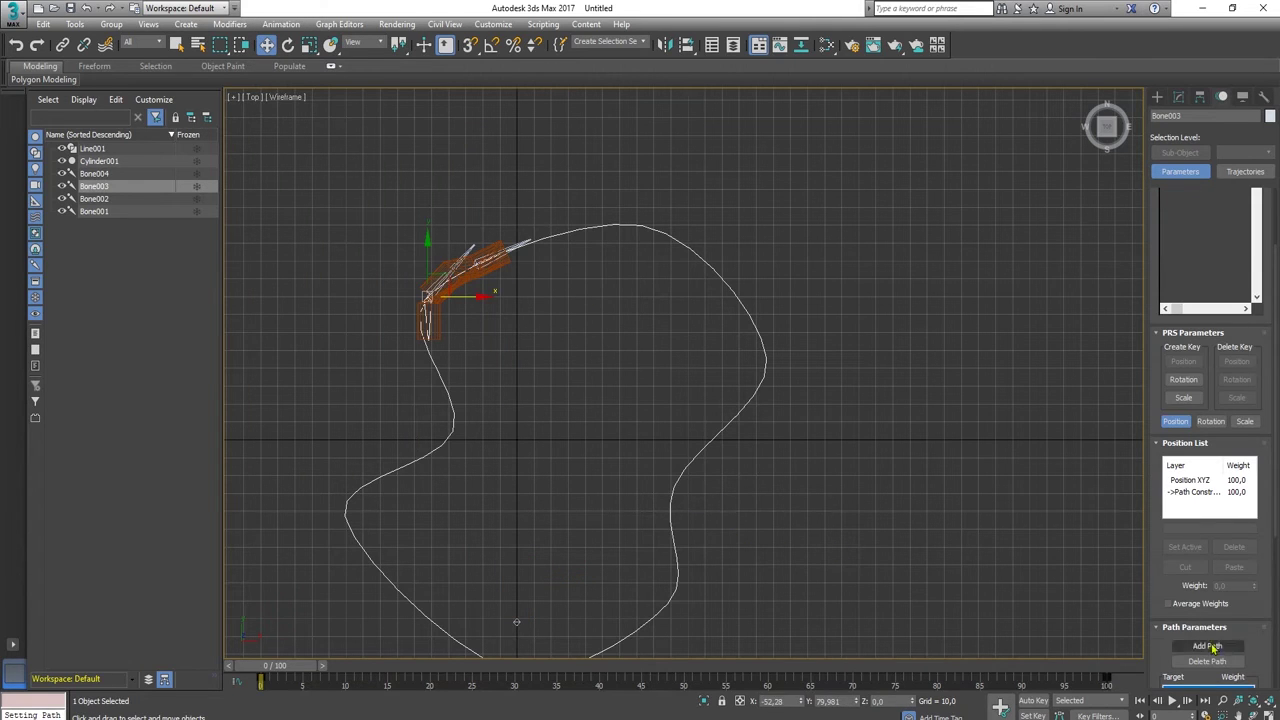
- Enable Follow and Bank on the Y axis, offset Bone003 8% behind, and scrub to the end
scroll(1218, 628, "down", 2)
scroll(1268, 626, "down", 5)
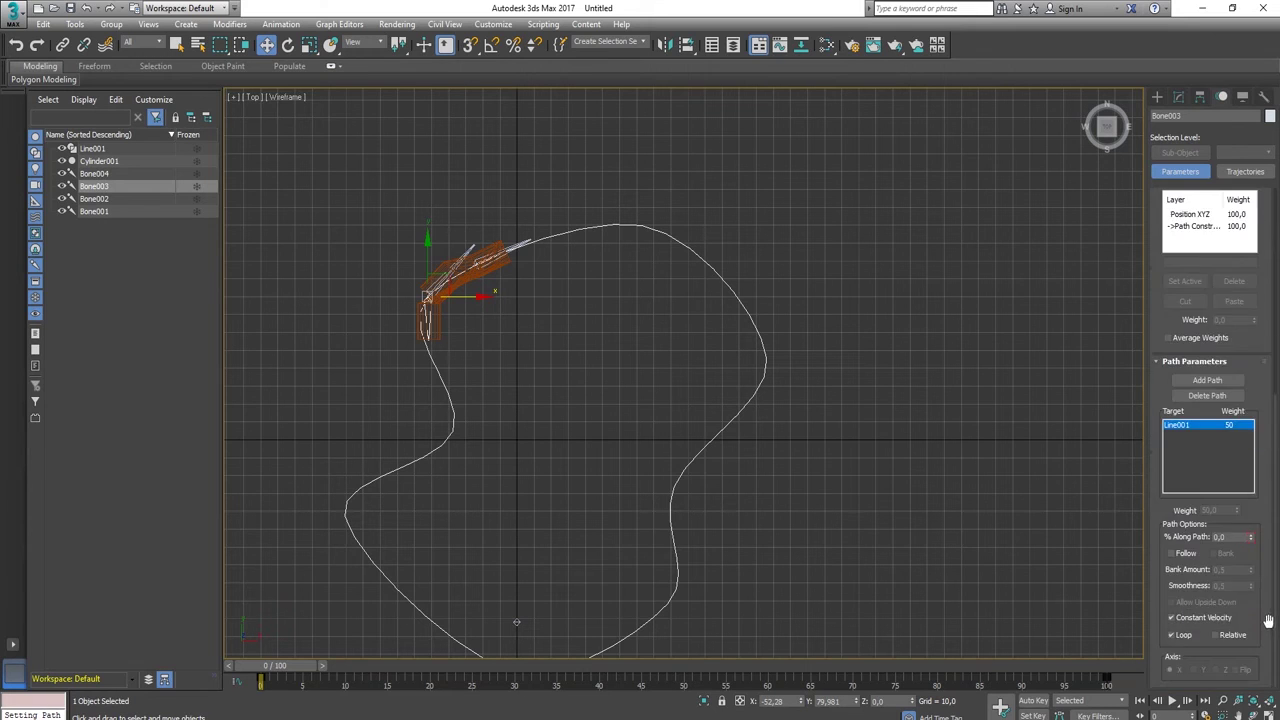
left_click(1172, 553)
left_click(1214, 553)
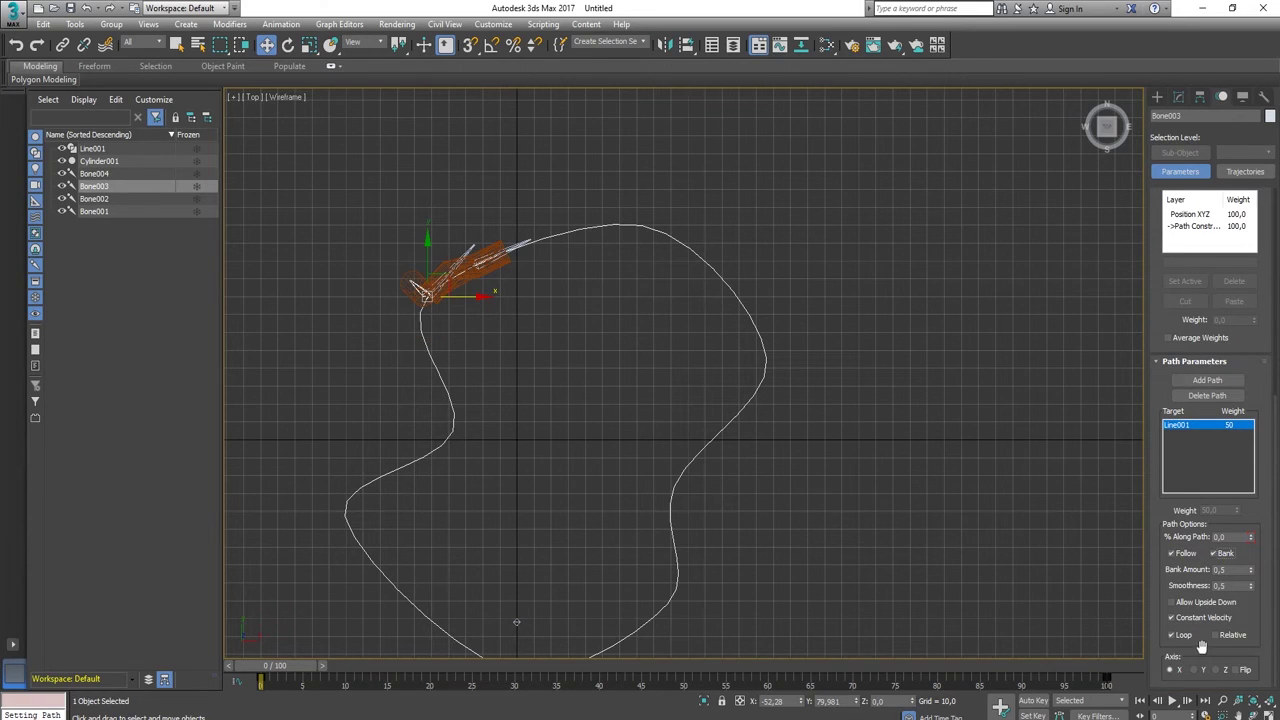
left_click(1195, 670)
left_click_drag(1252, 541, 1252, 541)
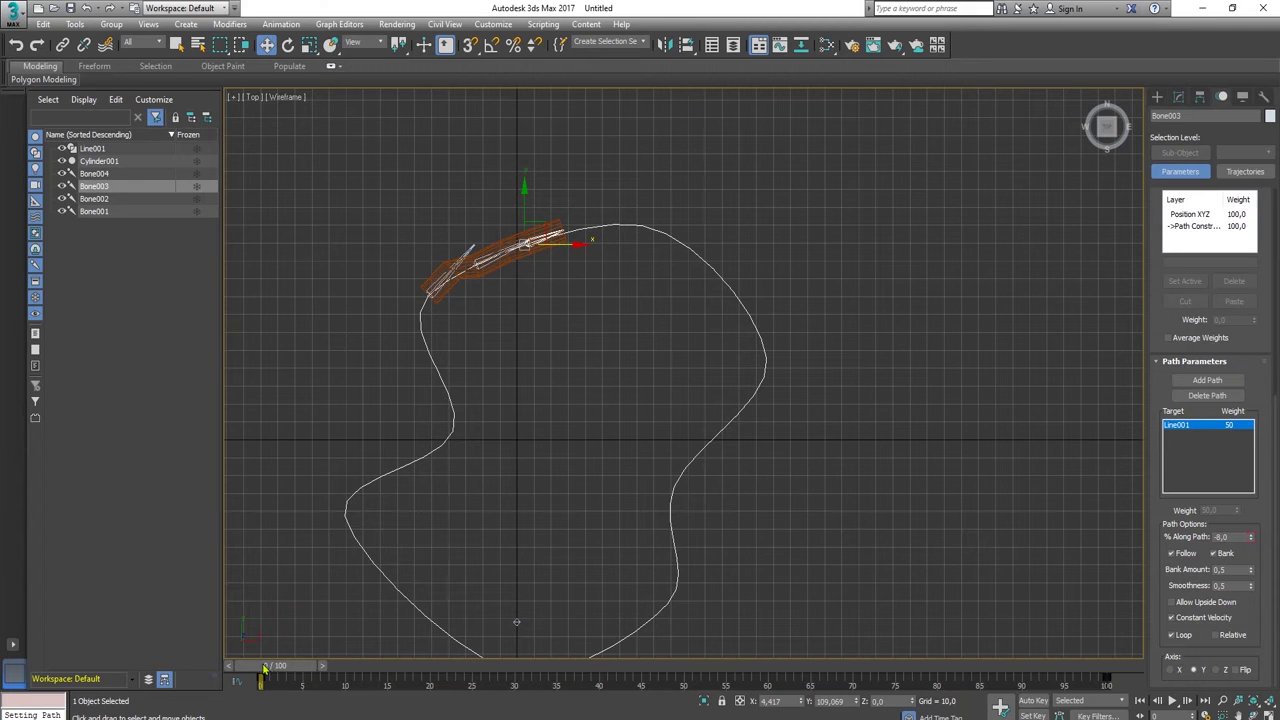
left_click_drag(267, 668, 941, 637)
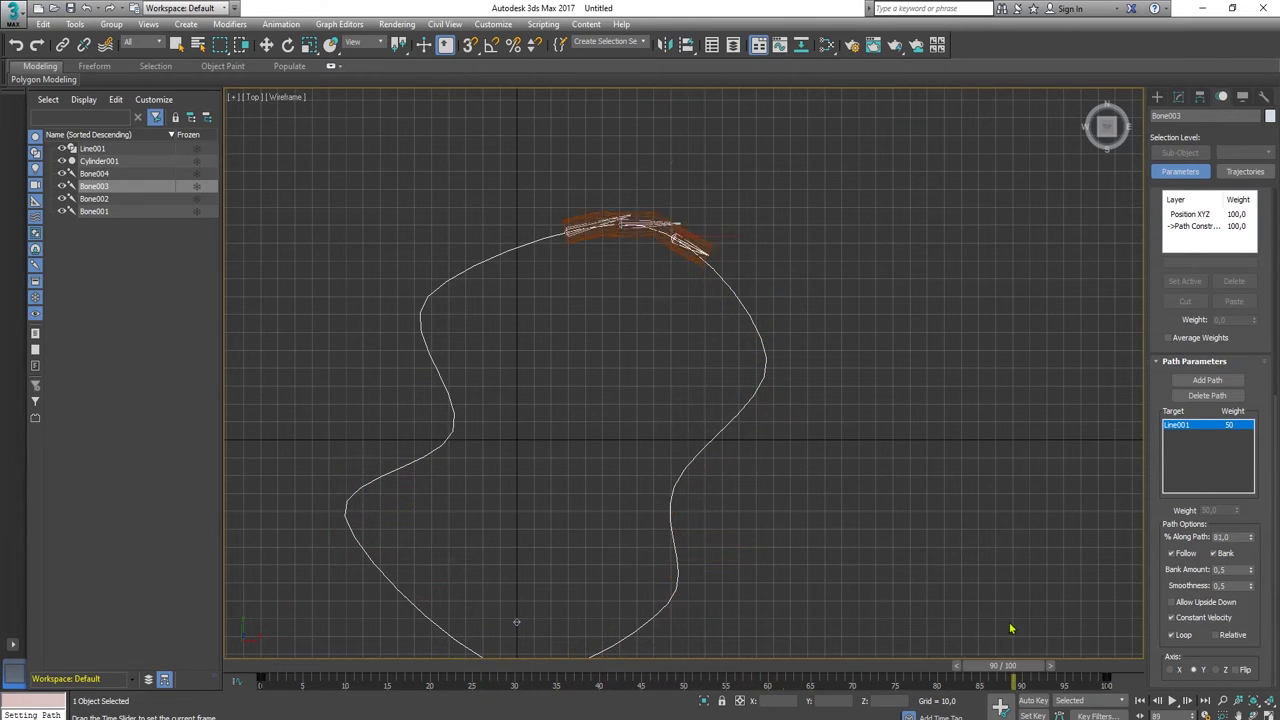
left_click_drag(1022, 626, 1105, 642)
- Delete Bone004 and return to the home perspective view, zoomed to the path and bones
key("w")
left_click(514, 622)
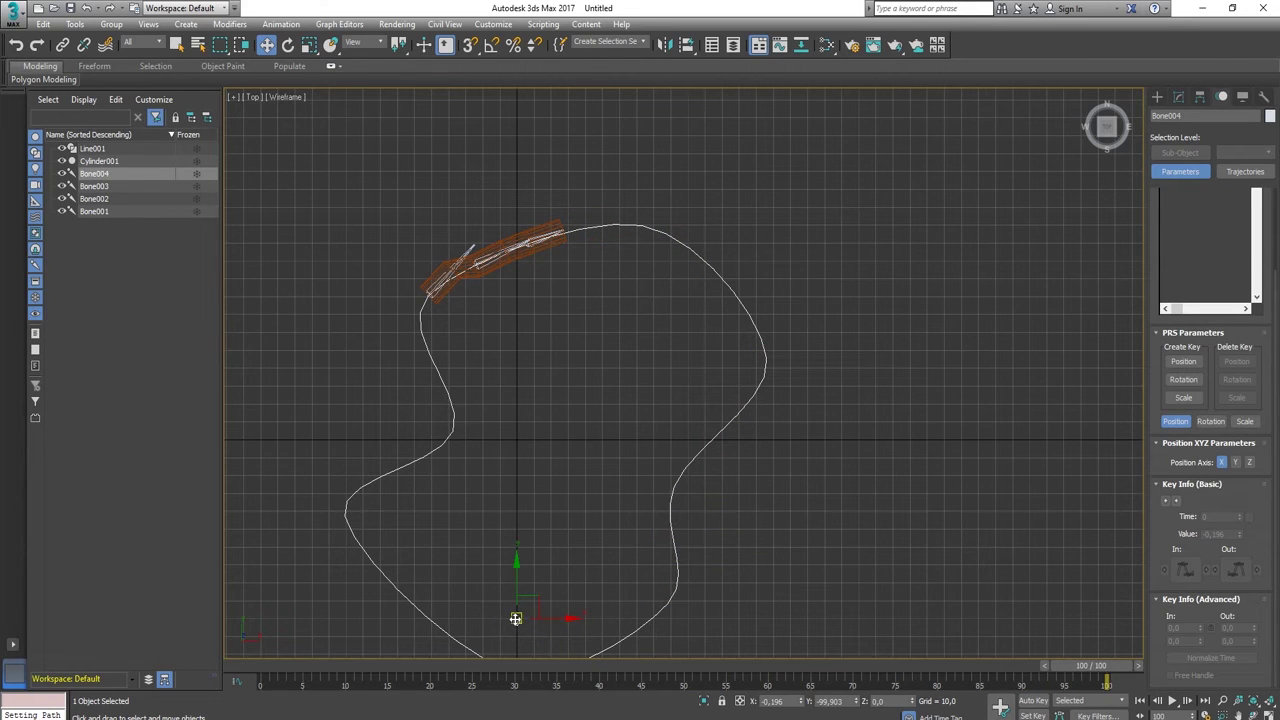
key("Delete")
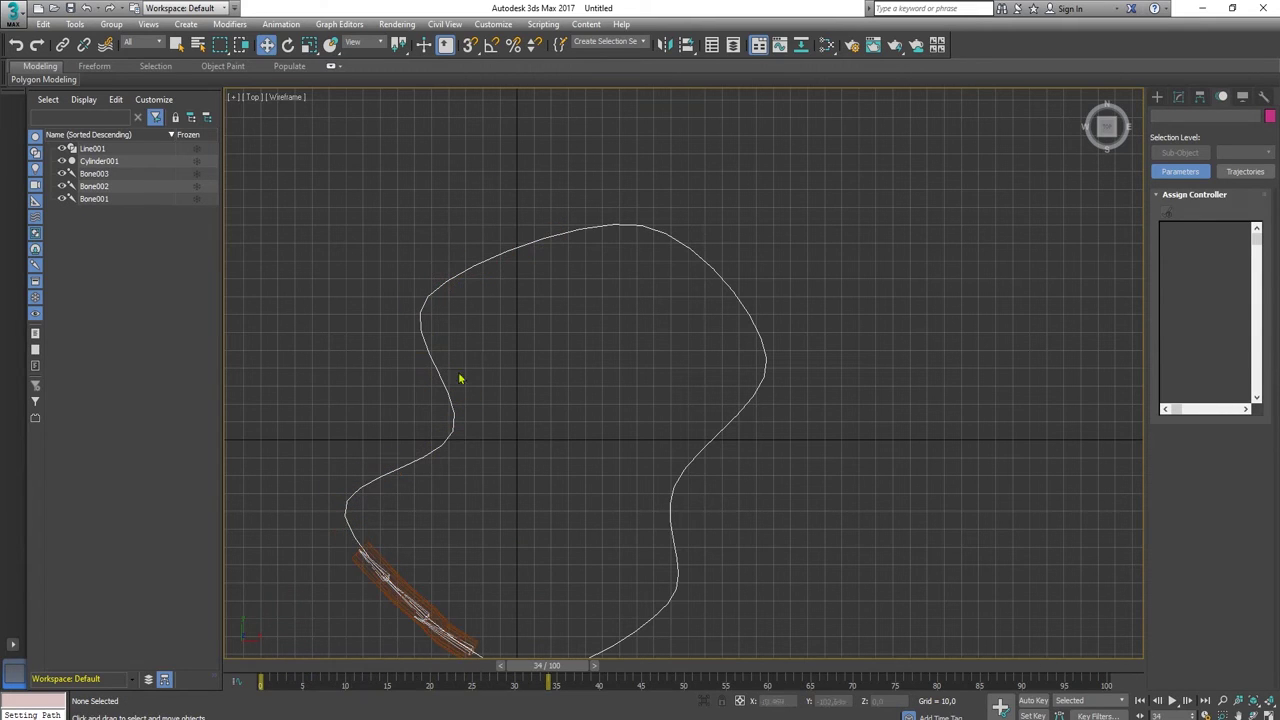
mouse_move(1133, 104)
left_click(1087, 96)
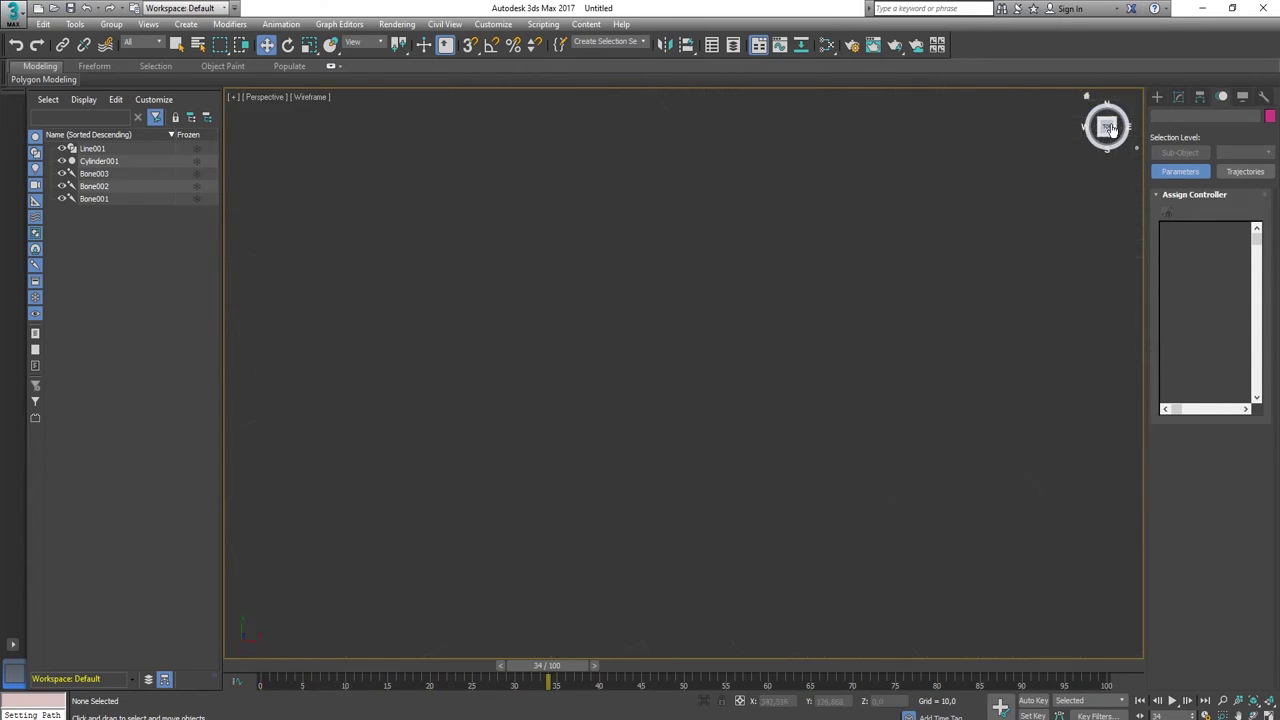
key("z")
- Set viewport shading to Smooth + Highlights and scrub frames 14–28 to watch the cylinder bend
left_click(312, 99)
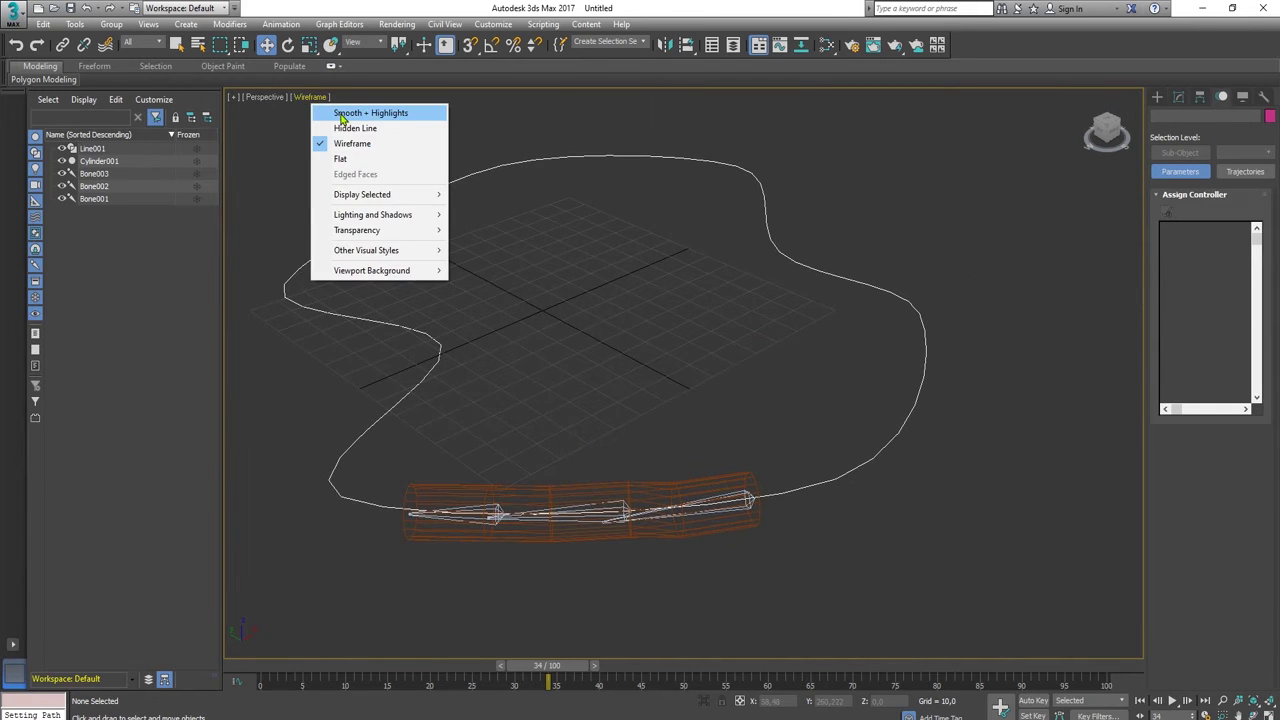
left_click(358, 112)
left_click_drag(537, 667, 512, 617)
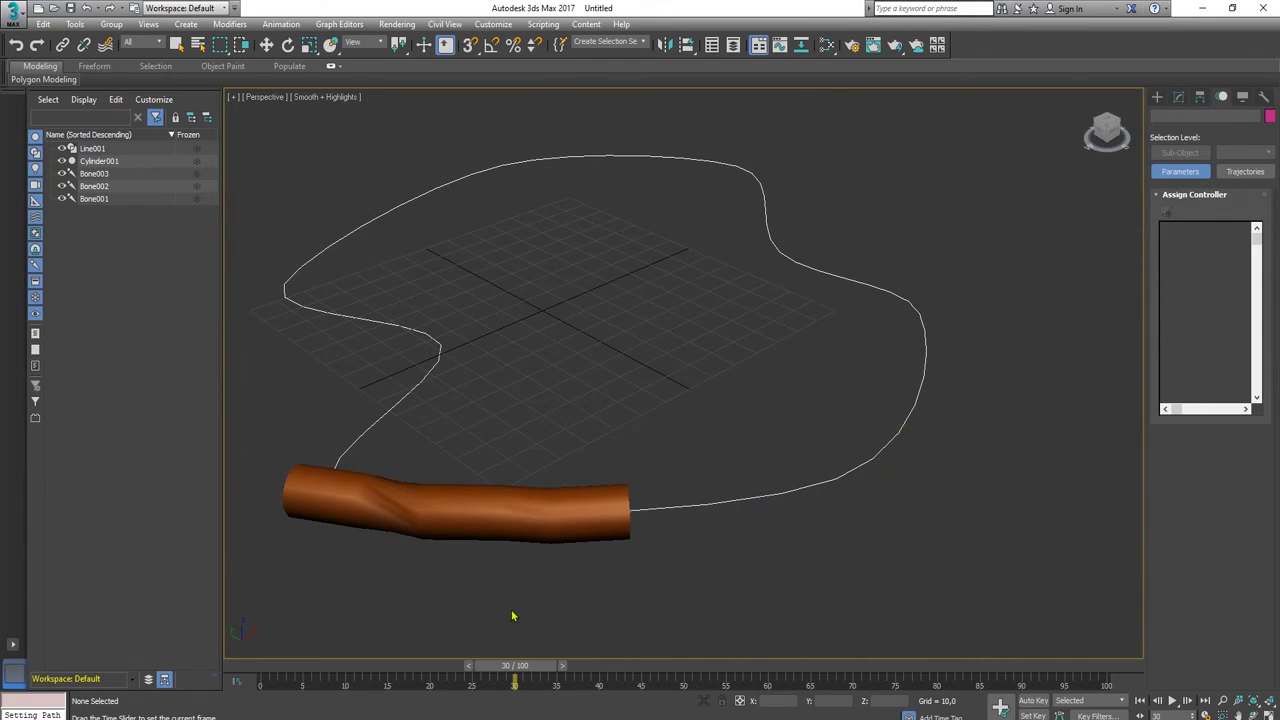
left_click_drag(514, 672, 487, 666)
key("w")
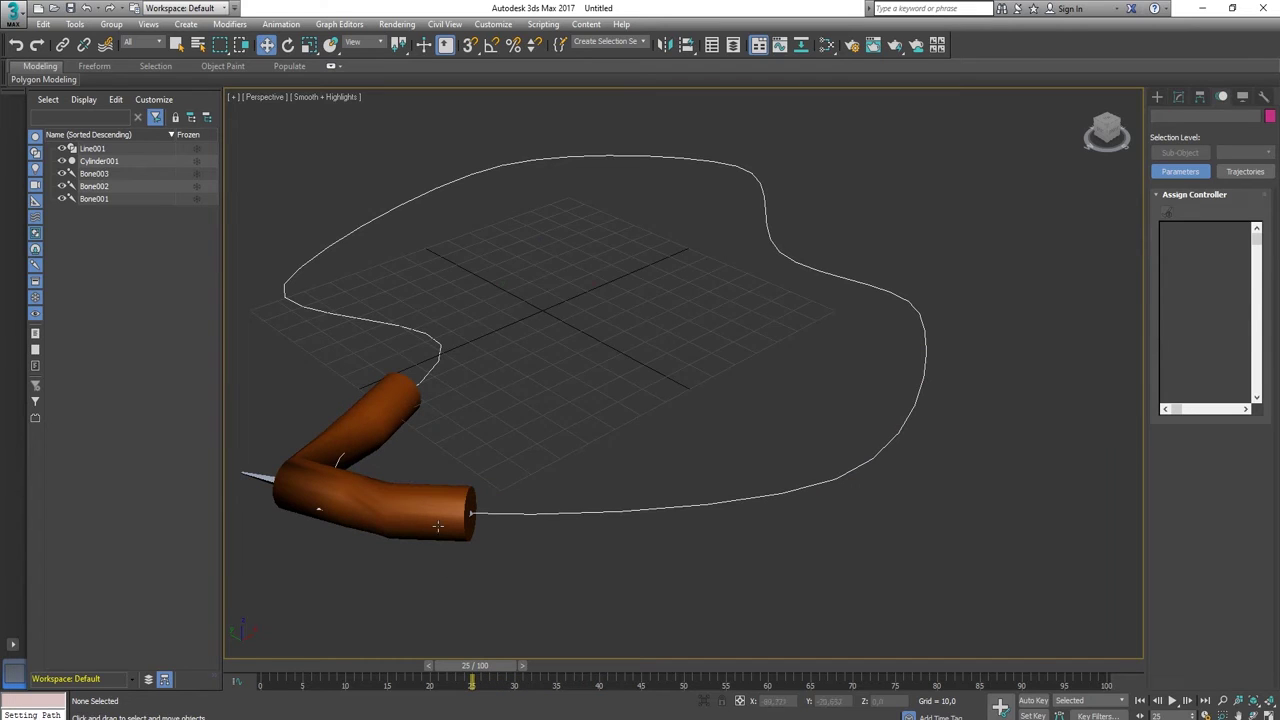
left_click(438, 526)
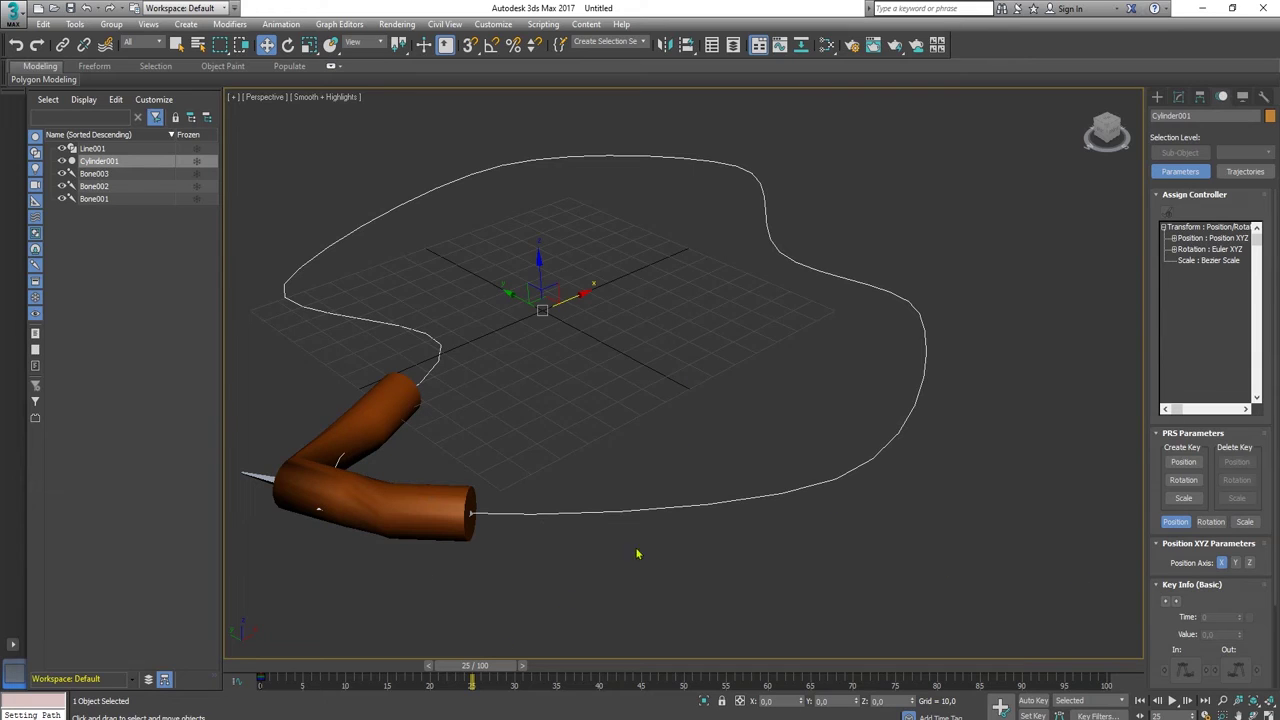
- Add a TurboSmooth modifier to Cylinder001, keeping it above Skin in the stack
left_click(100, 161)
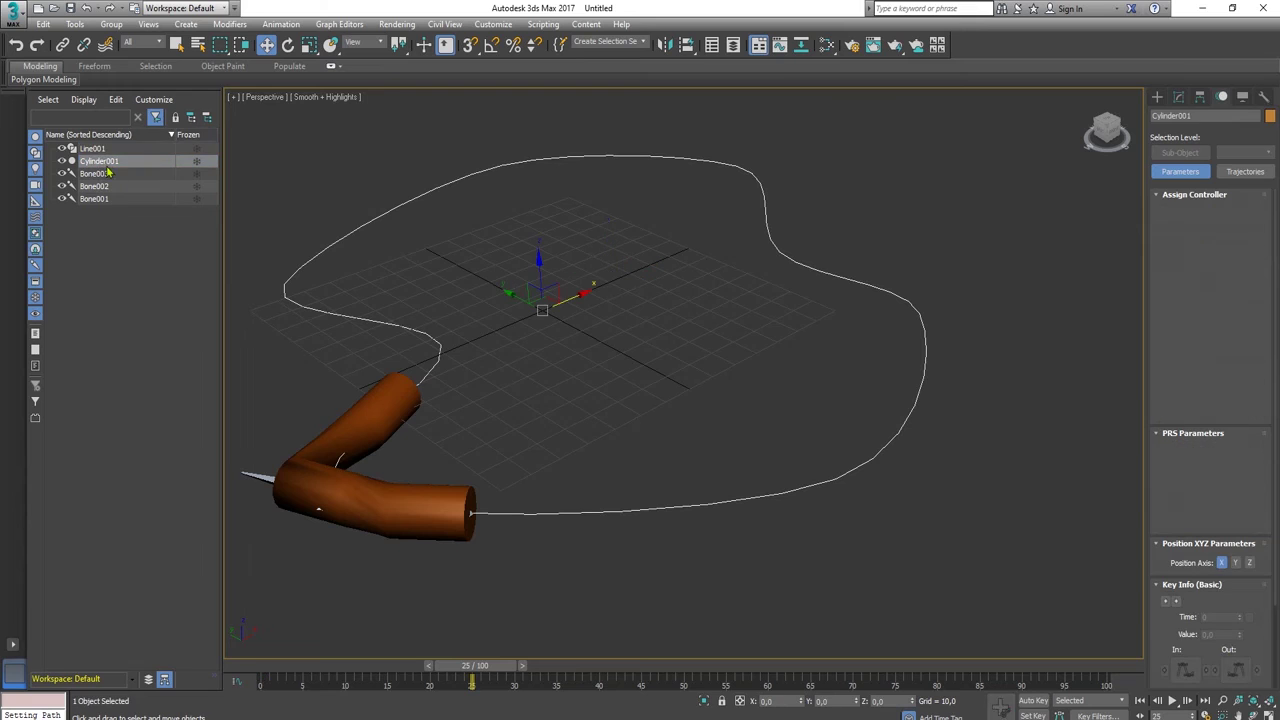
left_click(1178, 96)
right_click(1210, 139)
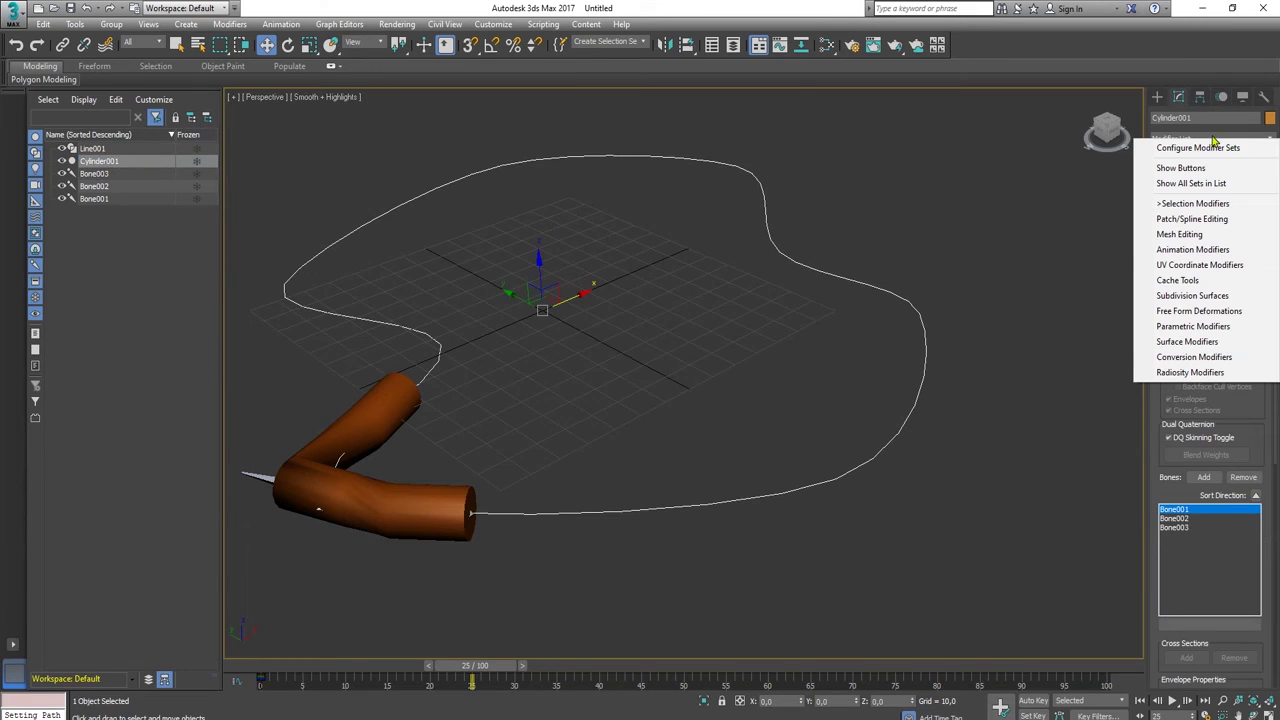
left_click(1196, 62)
left_click(1229, 140)
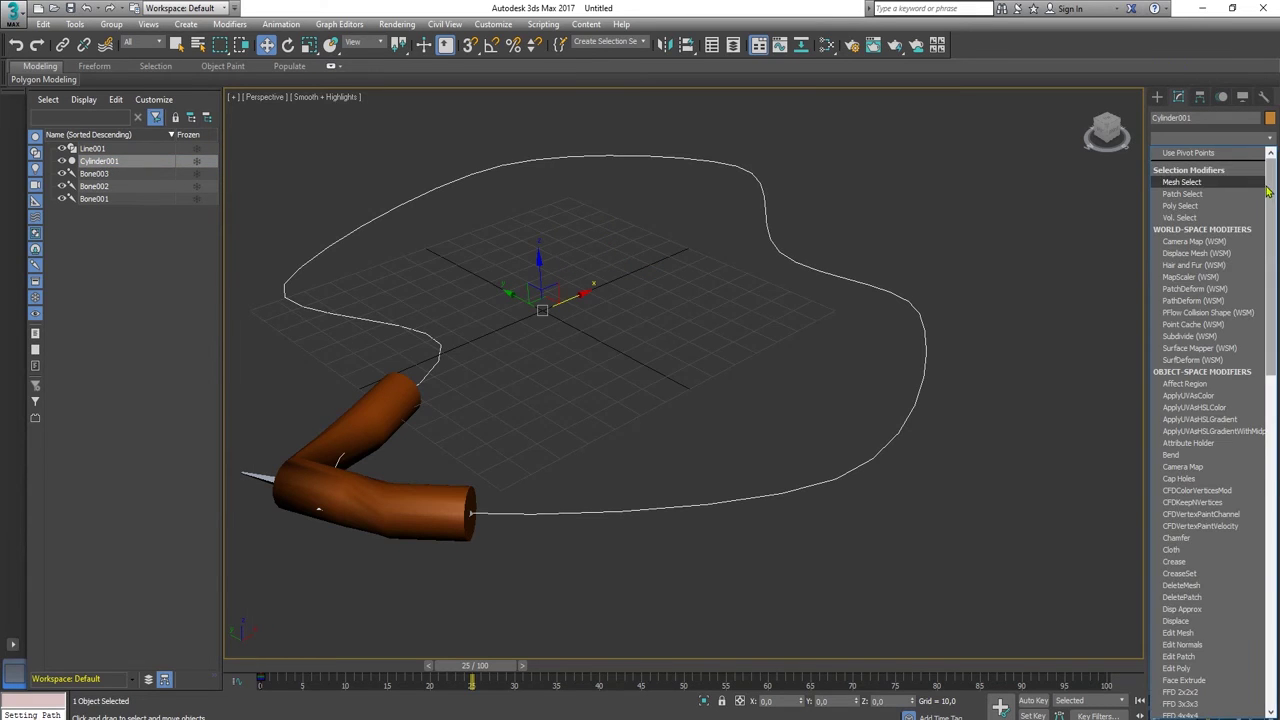
left_click_drag(1268, 175, 1277, 555)
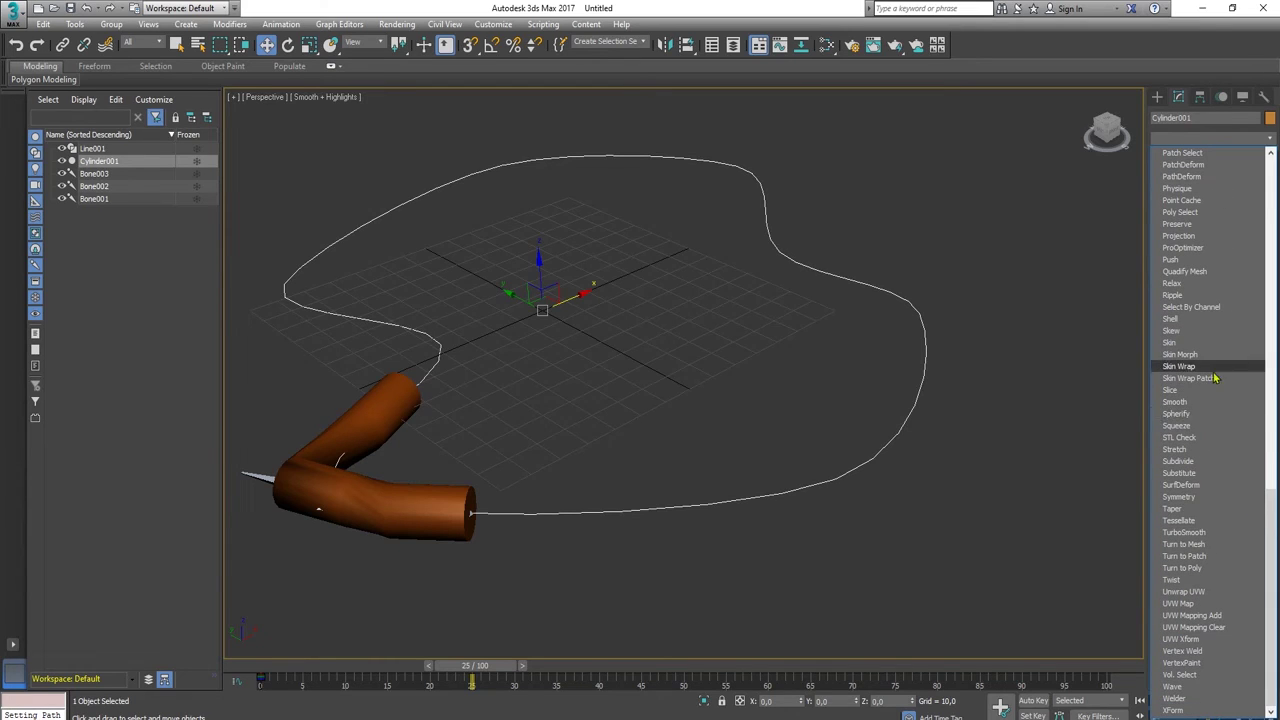
left_click(1188, 532)
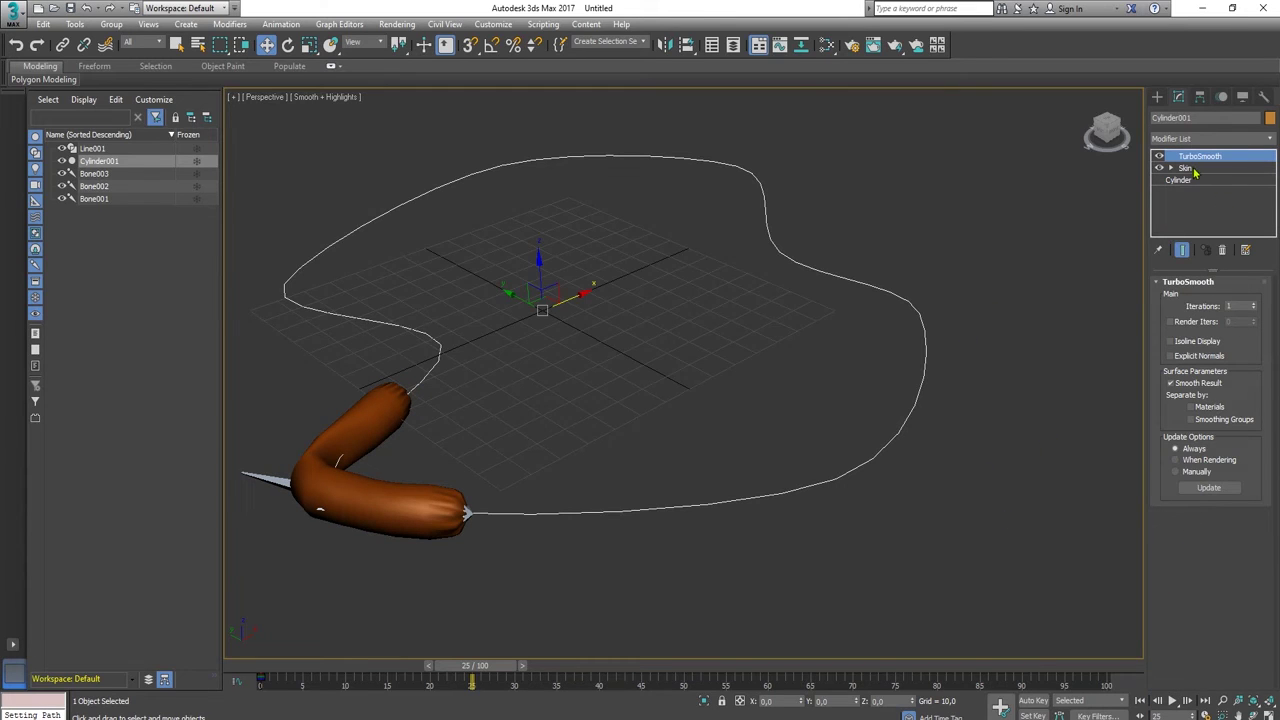
left_click_drag(1188, 170, 1189, 157)
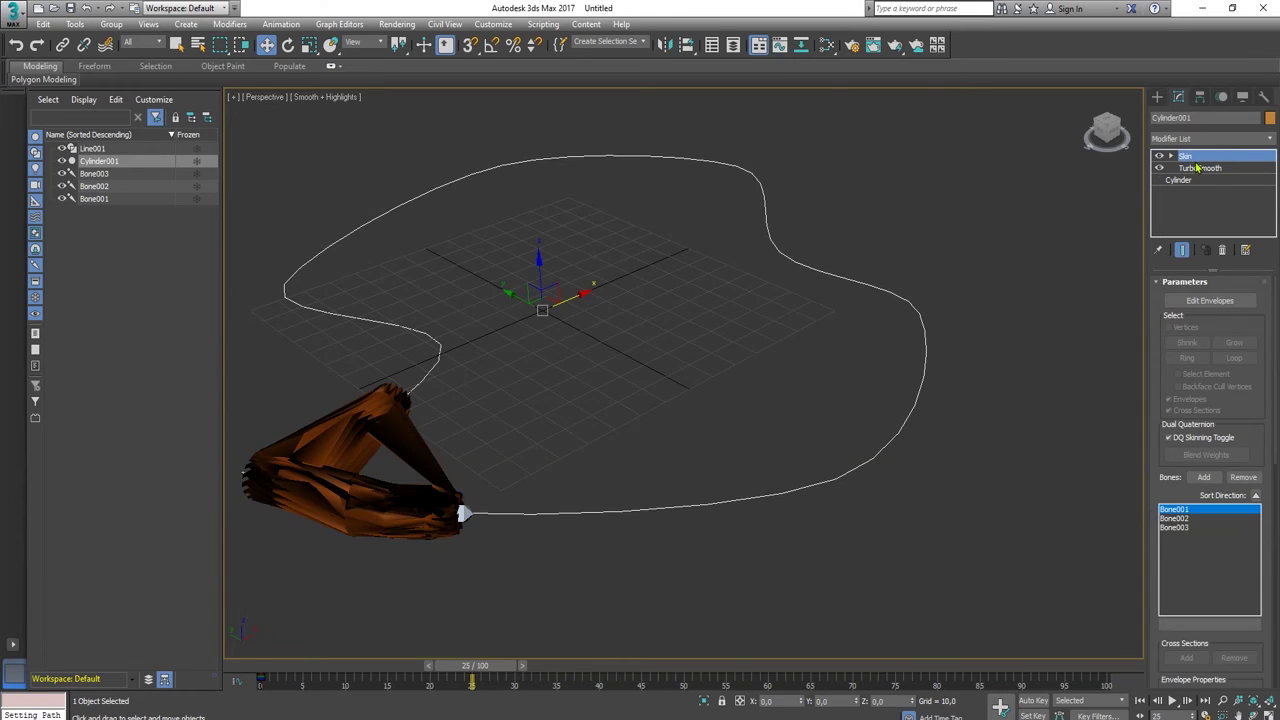
key("ctrl+z")
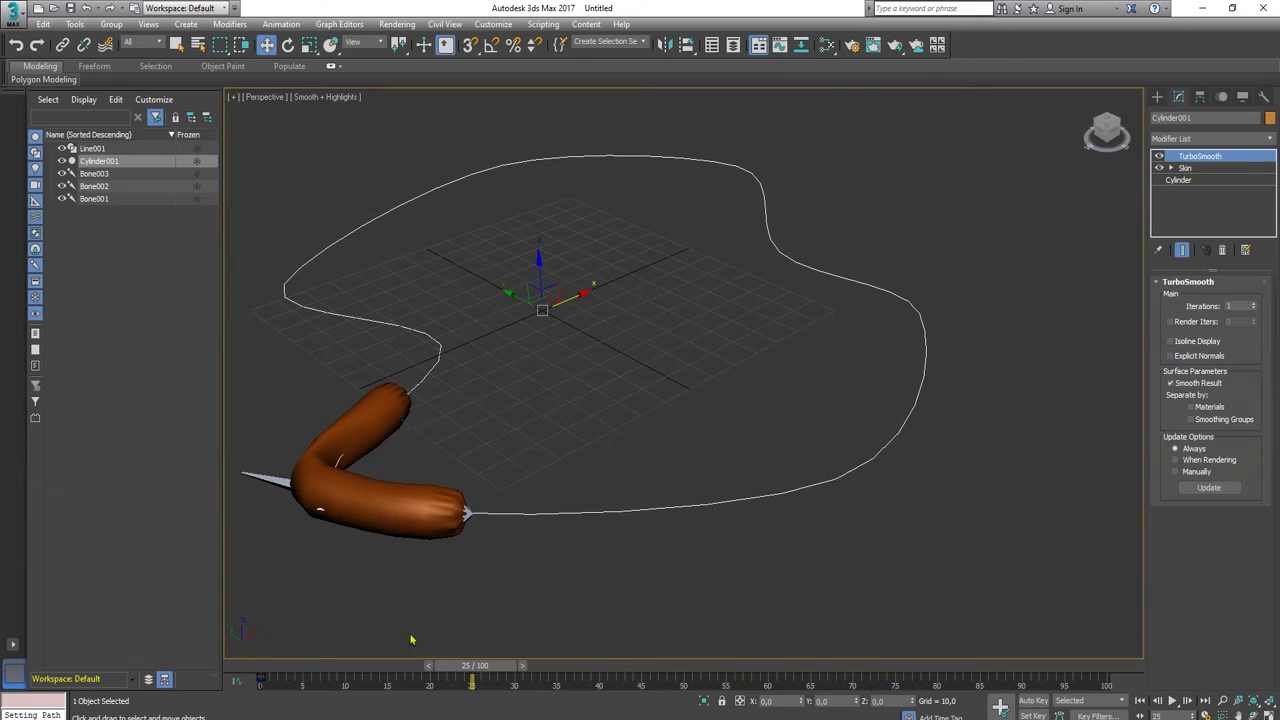
- Scrub the animation to frame 35 to watch the smoothed snake move along the path
left_click_drag(465, 679, 508, 630)
key("w")
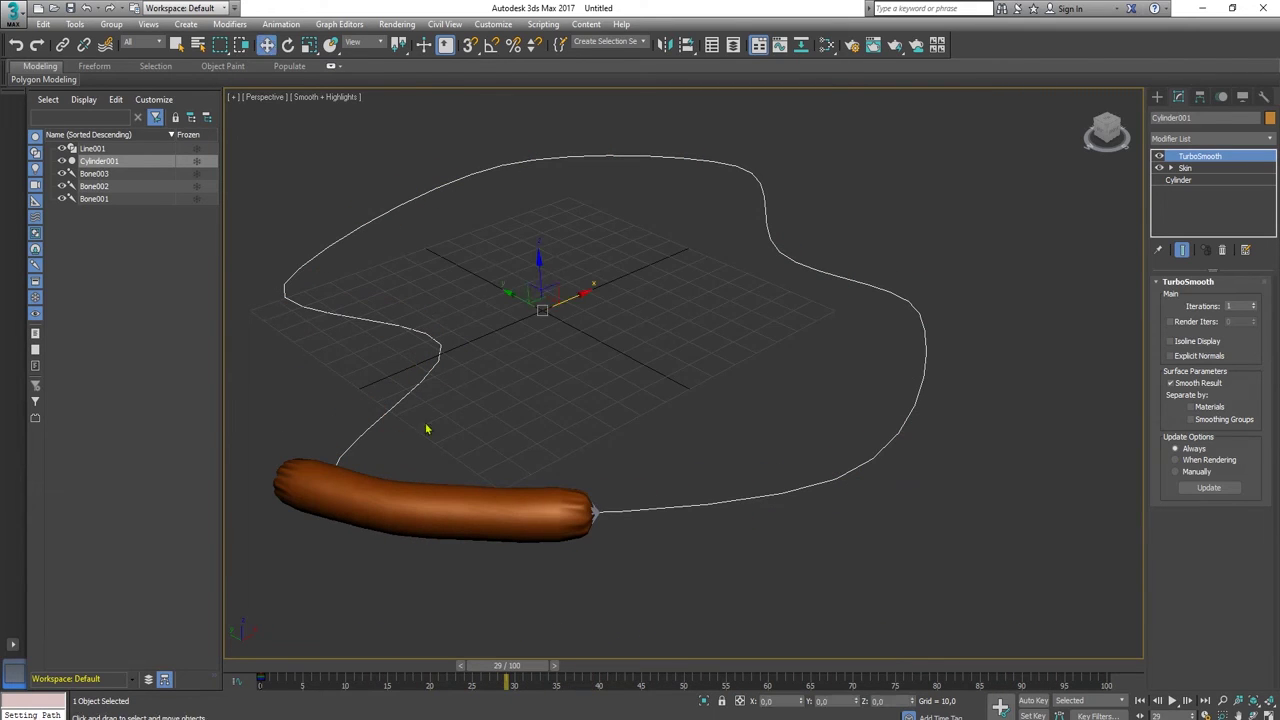
left_click_drag(552, 667, 953, 612)
scroll(690, 473, "down", 3)
middle_click_drag(371, 363, 410, 420)
- Select Line001 at Vertex level and pull the first path vertices outward
left_click(520, 429)
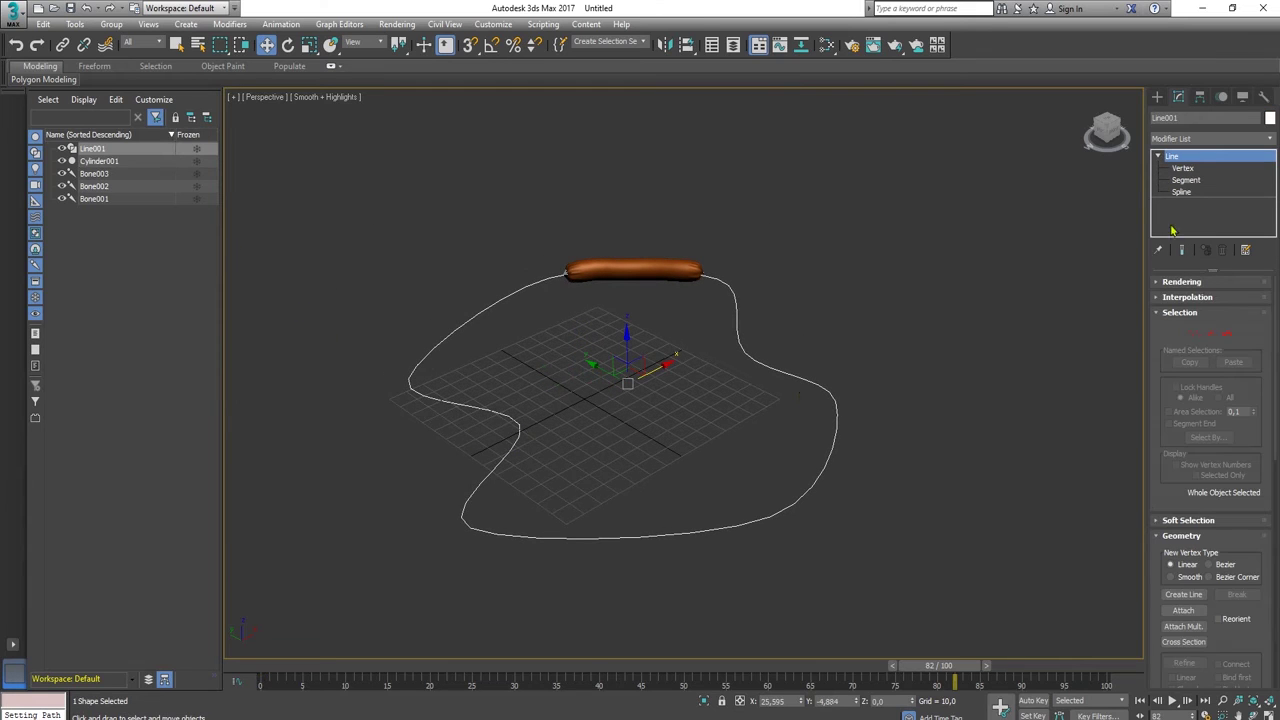
left_click(1184, 168)
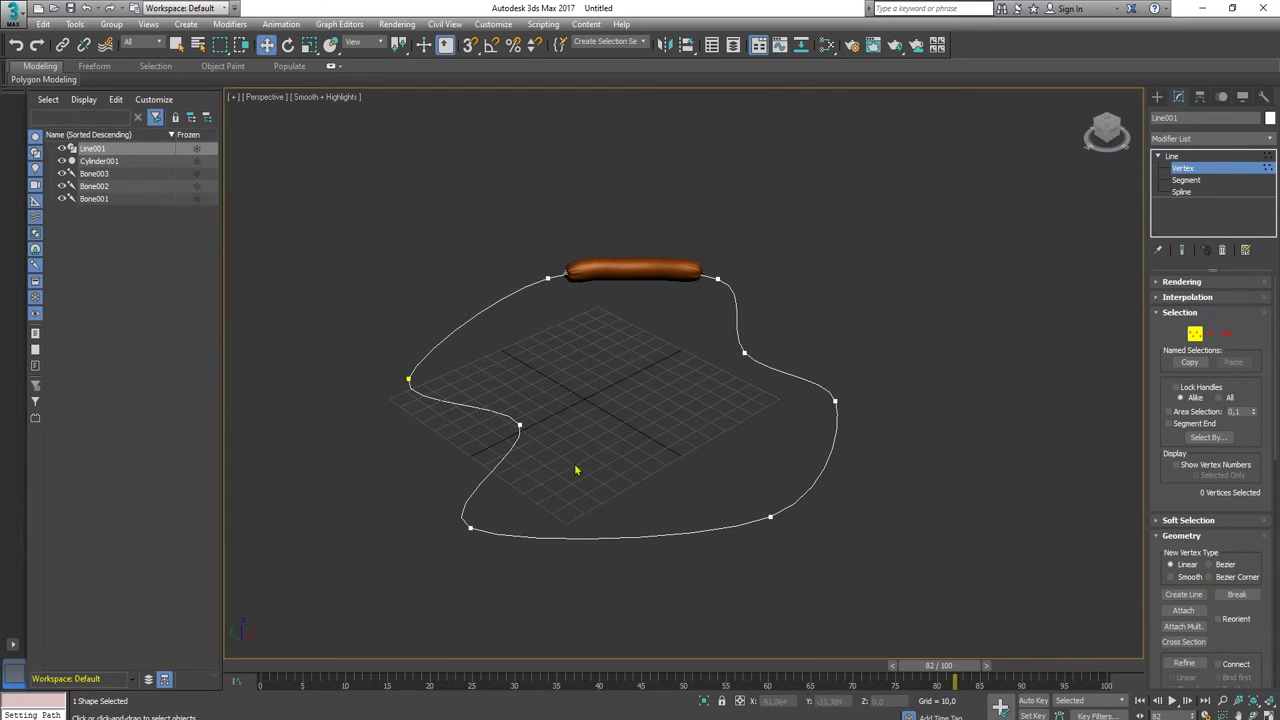
left_click_drag(519, 425, 428, 440)
scroll(582, 454, "down", 3)
middle_click_drag(582, 454, 626, 469, "alt")
left_click_drag(626, 469, 648, 420)
- Nudge the right and left path vertices so the spline forms a rounder loop
left_click(623, 366)
left_click(677, 401)
left_click(700, 478)
left_click_drag(702, 462, 716, 463)
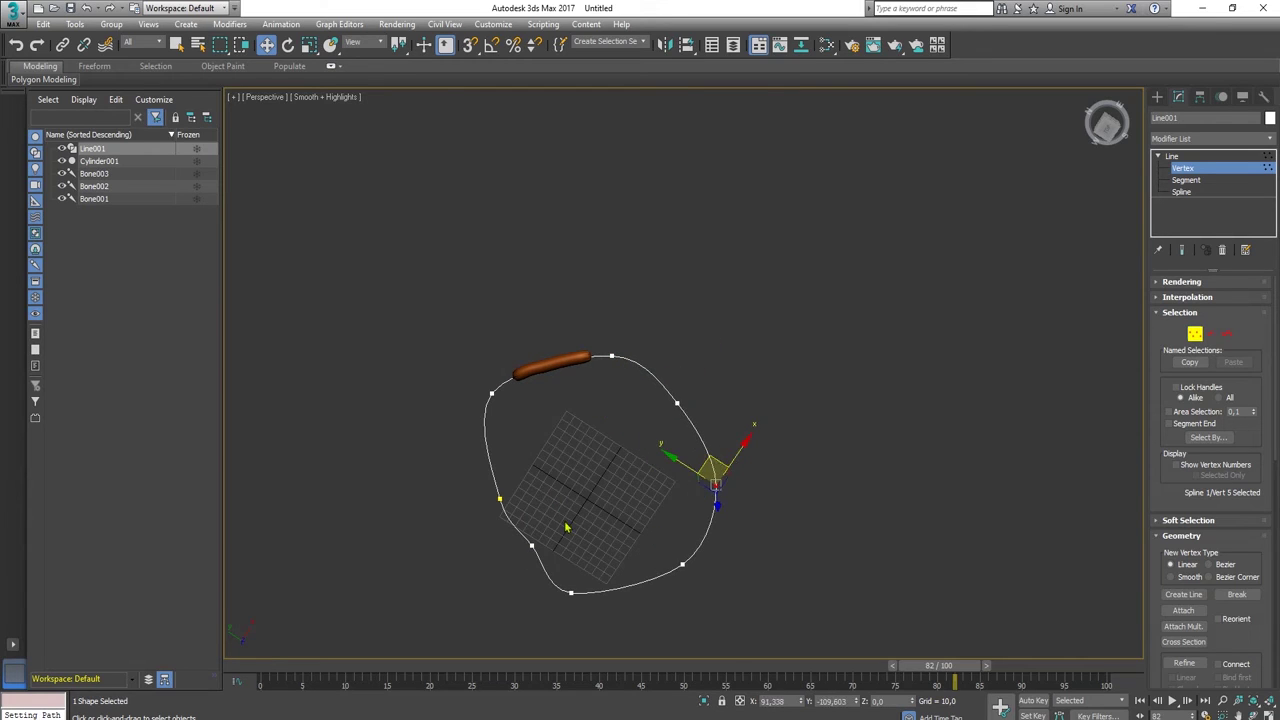
left_click(531, 545)
left_click(499, 498)
left_click_drag(500, 476, 485, 462)
left_click(530, 543)
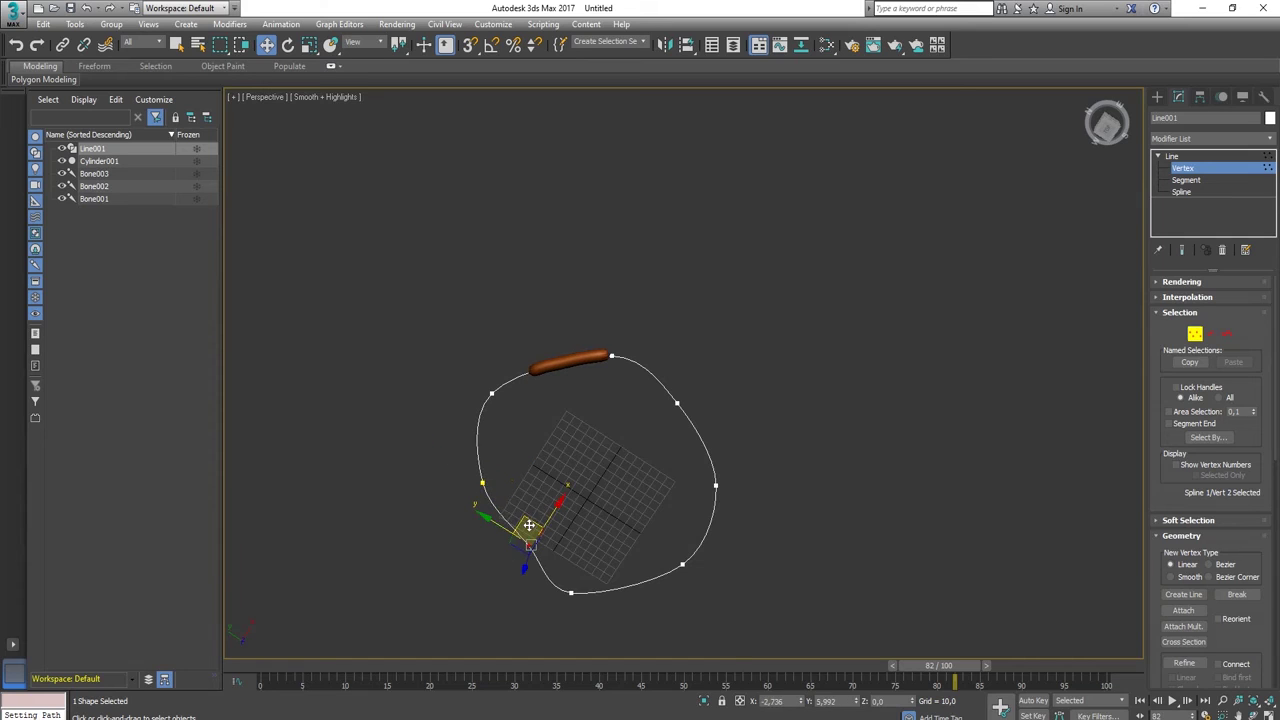
- Play the animation to watch the snake follow the new curve, then reselect Cylinder001
left_click(343, 677)
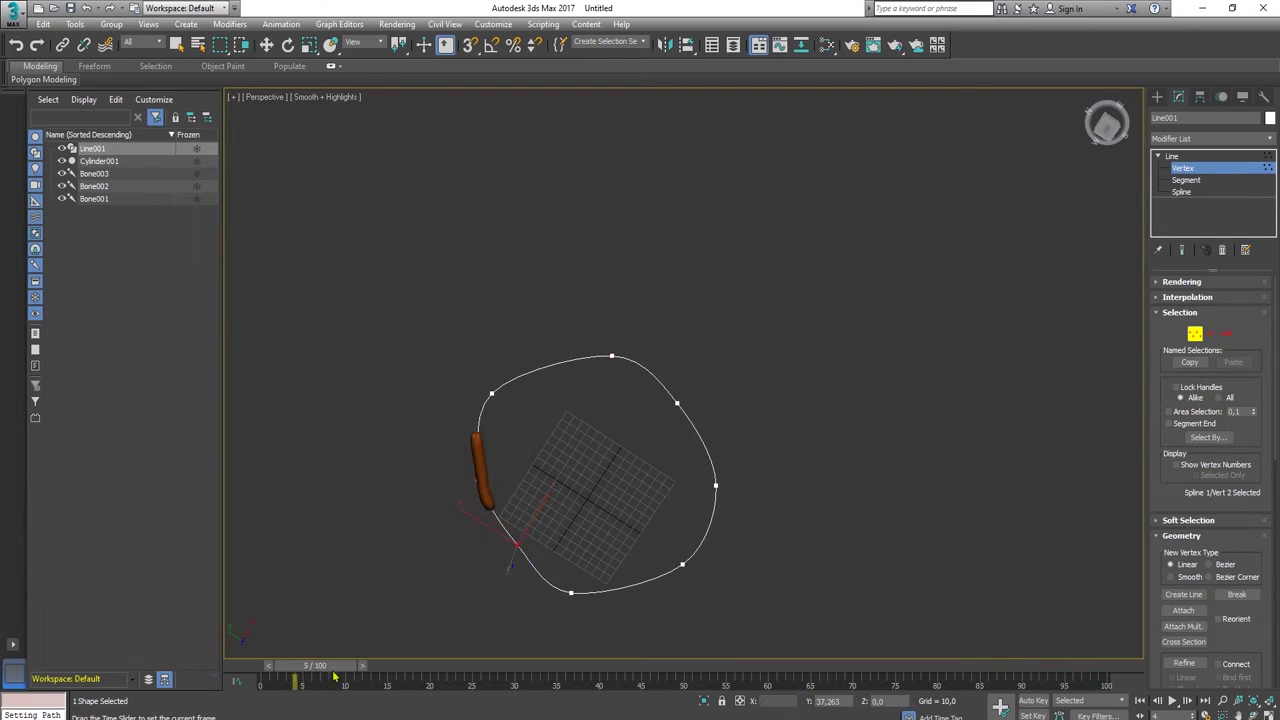
left_click_drag(343, 677, 1124, 657)
key("w")
left_click(1174, 702)
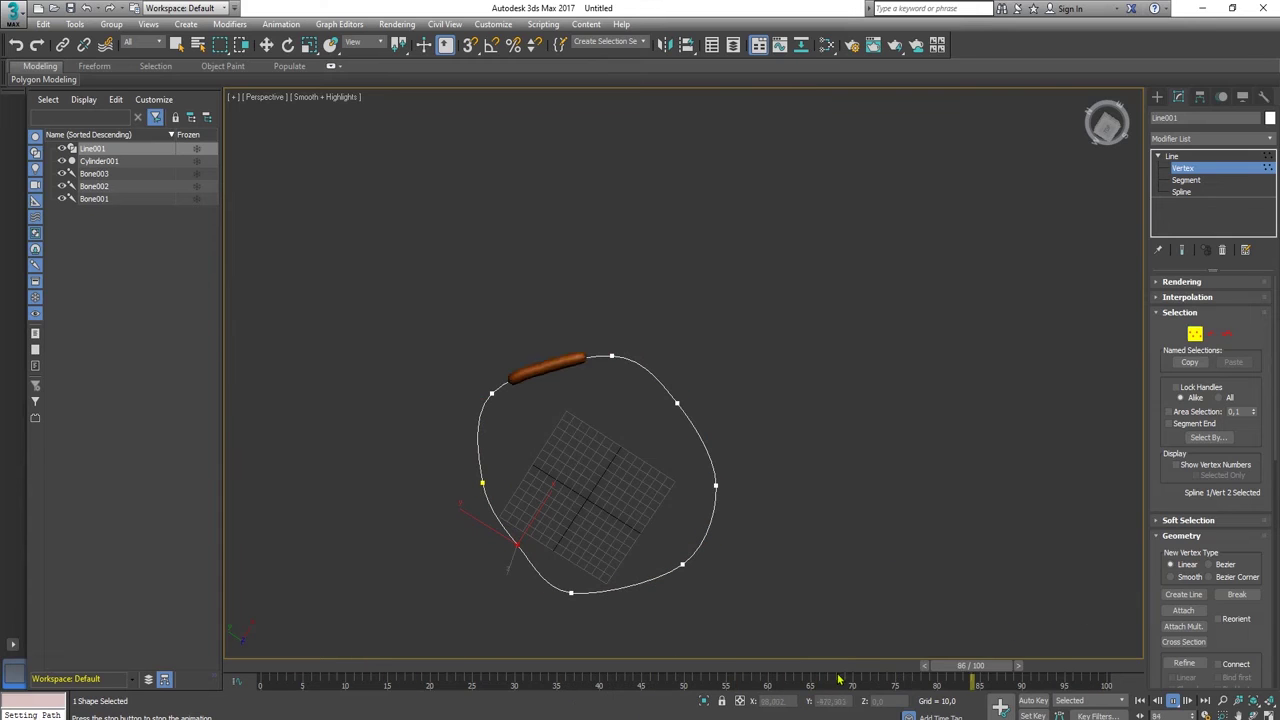
key("w")
left_click_drag(900, 667, 1040, 668)
left_click(1171, 156)
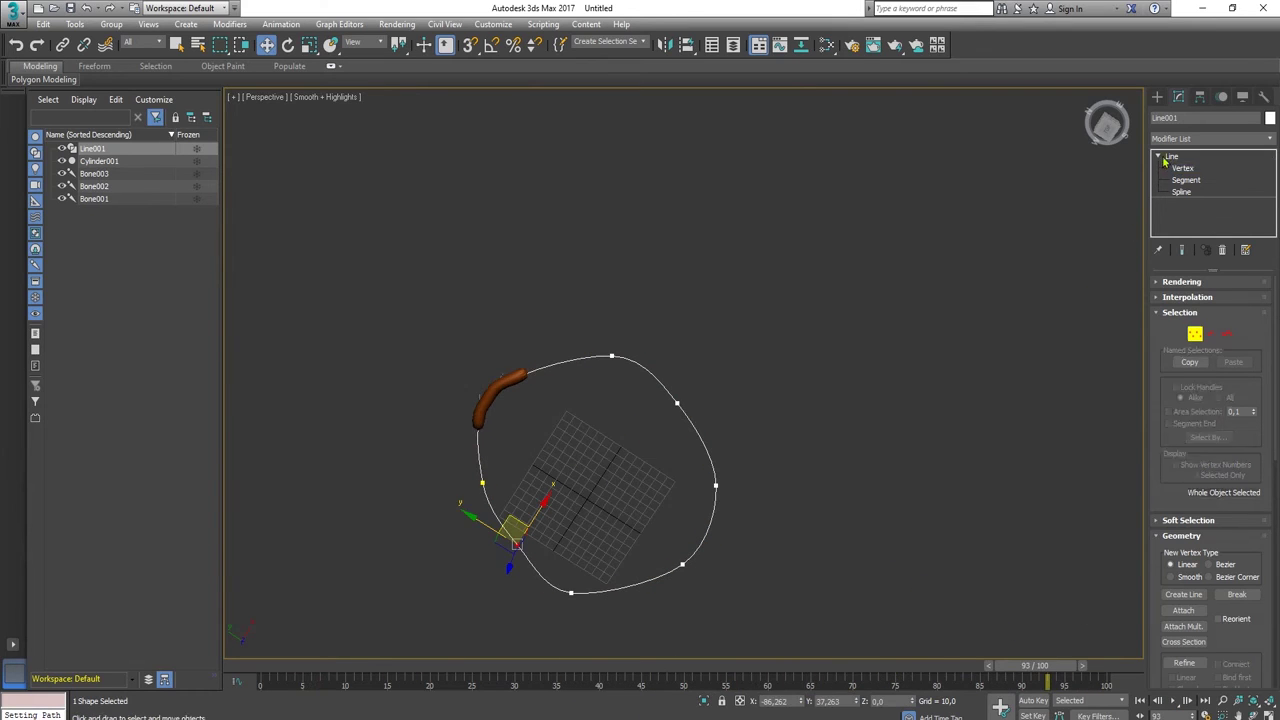
left_click(1000, 363)
left_click(505, 382)
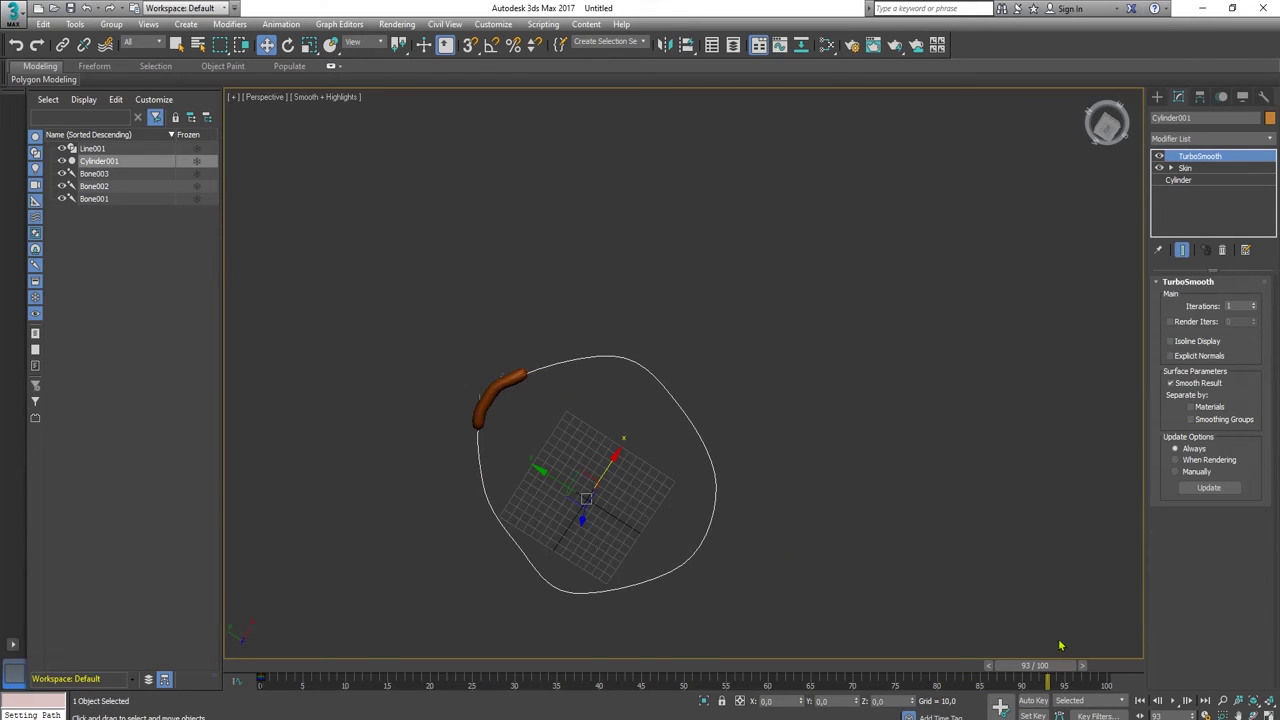
- Export only Cylinder001 as animatedsnake2.FBX into Unity's Assets folder, then switch to Unity
left_click(14, 14)
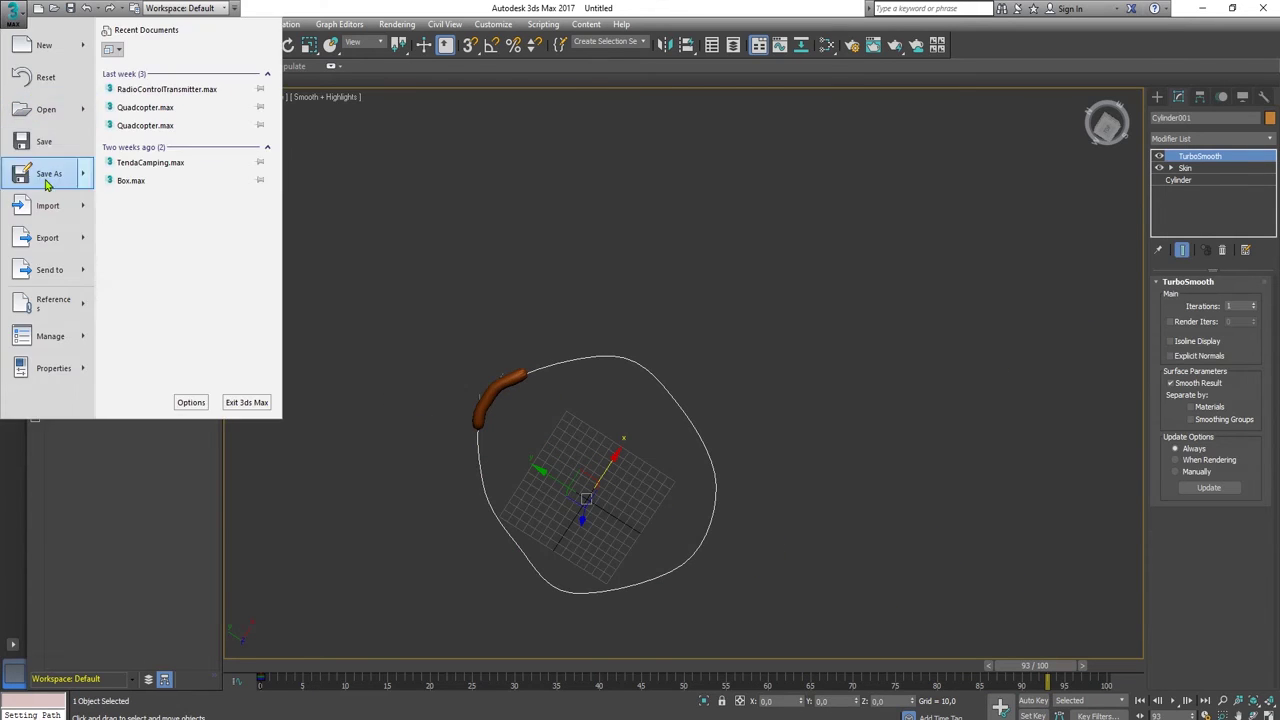
left_click(677, 214)
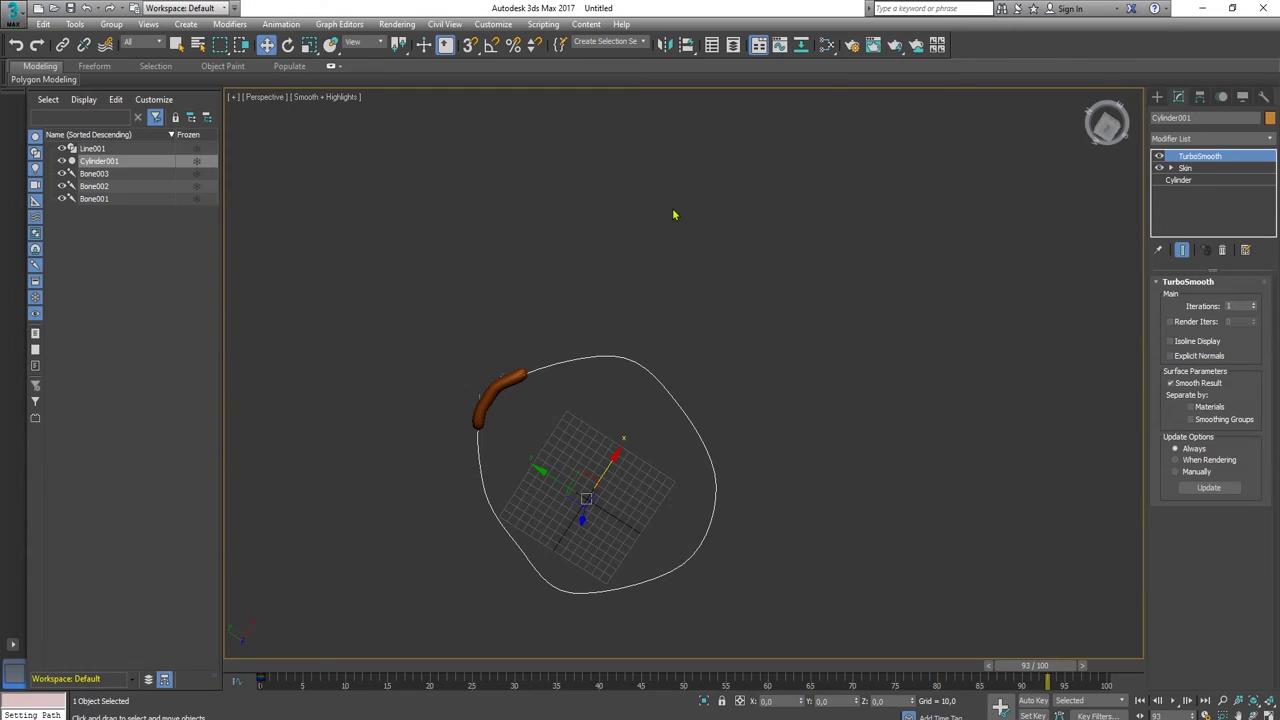
left_click(97, 161)
left_click(14, 14)
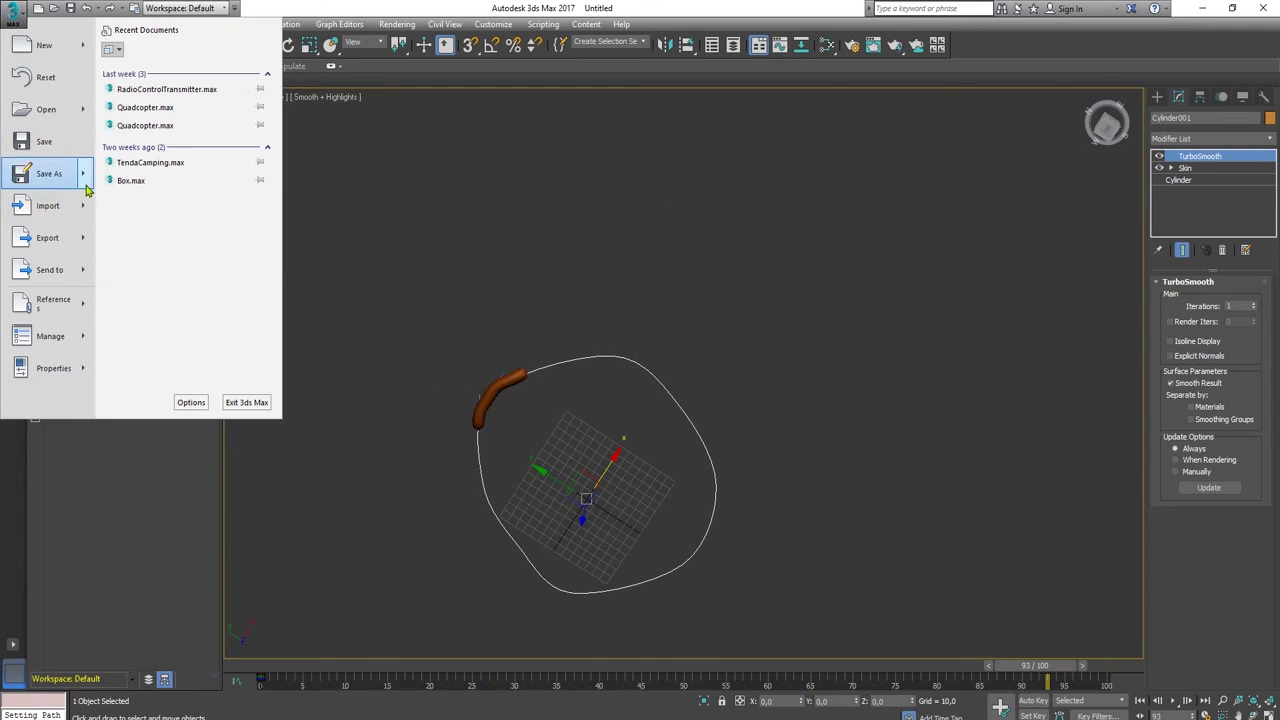
mouse_move(86, 238)
left_click(170, 120)
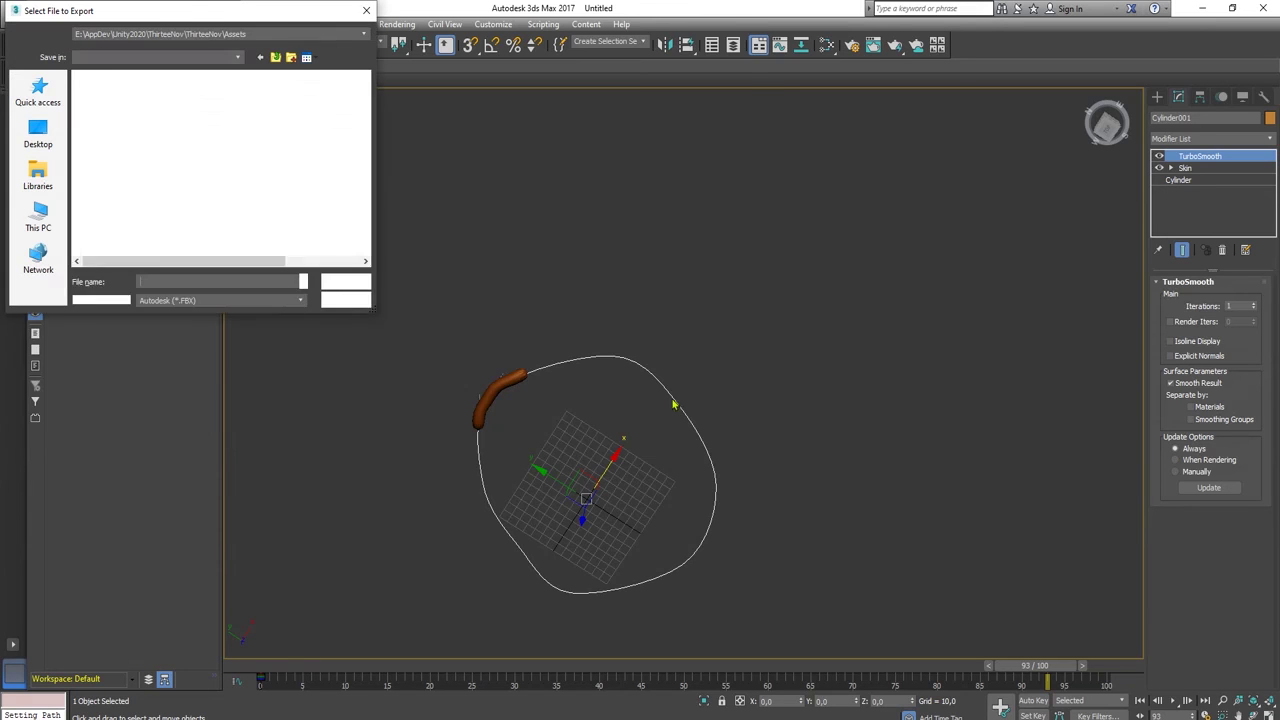
left_click(120, 106)
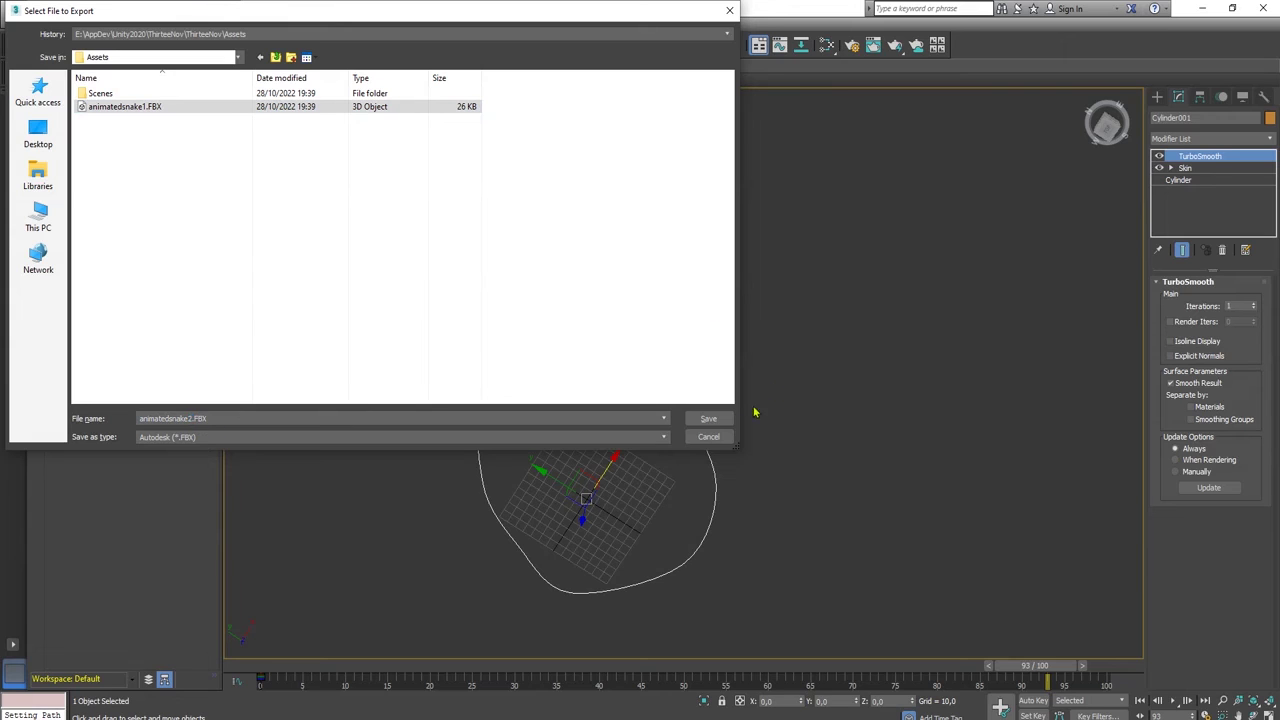
left_click(708, 418)
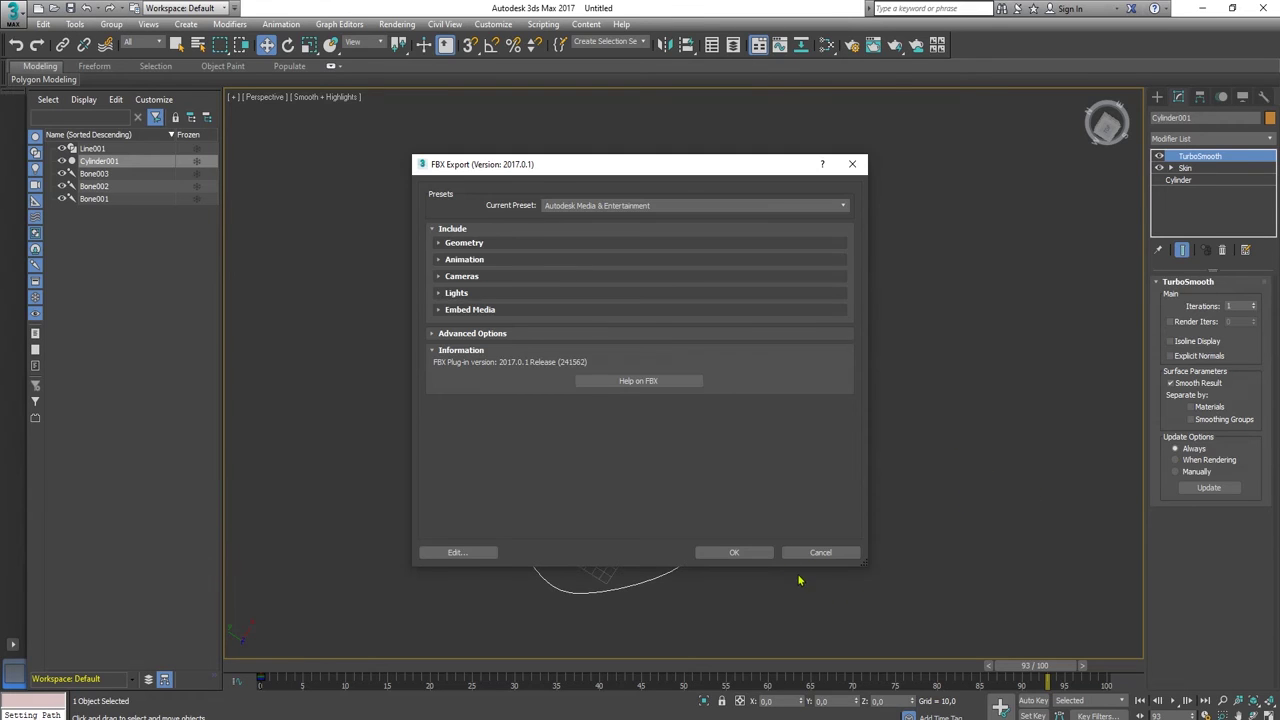
left_click(757, 556)
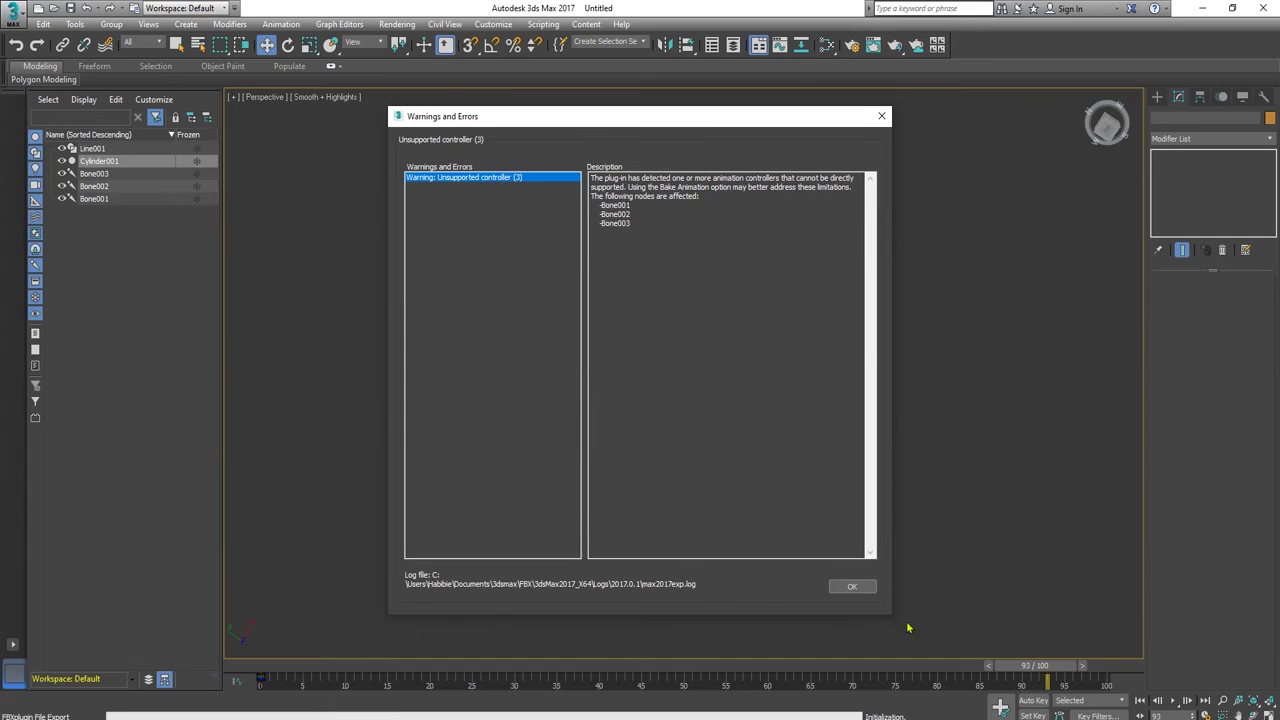
left_click(853, 587)
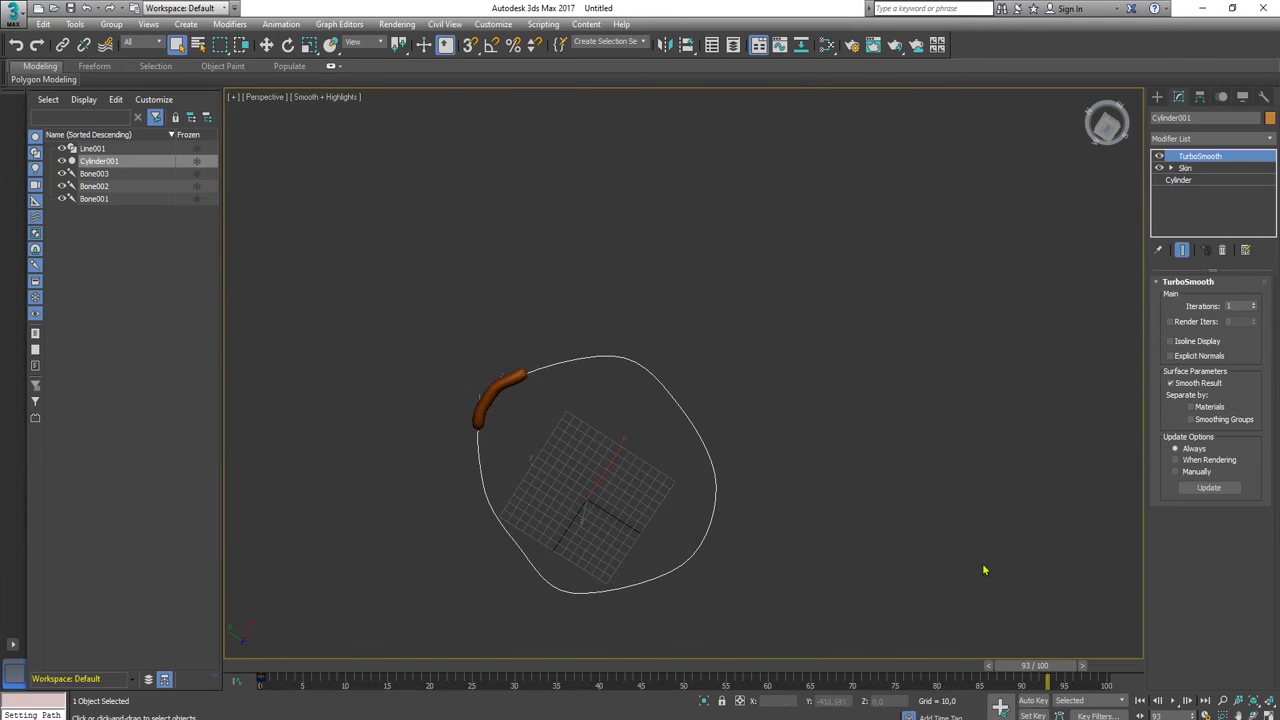
key("alt+Tab")
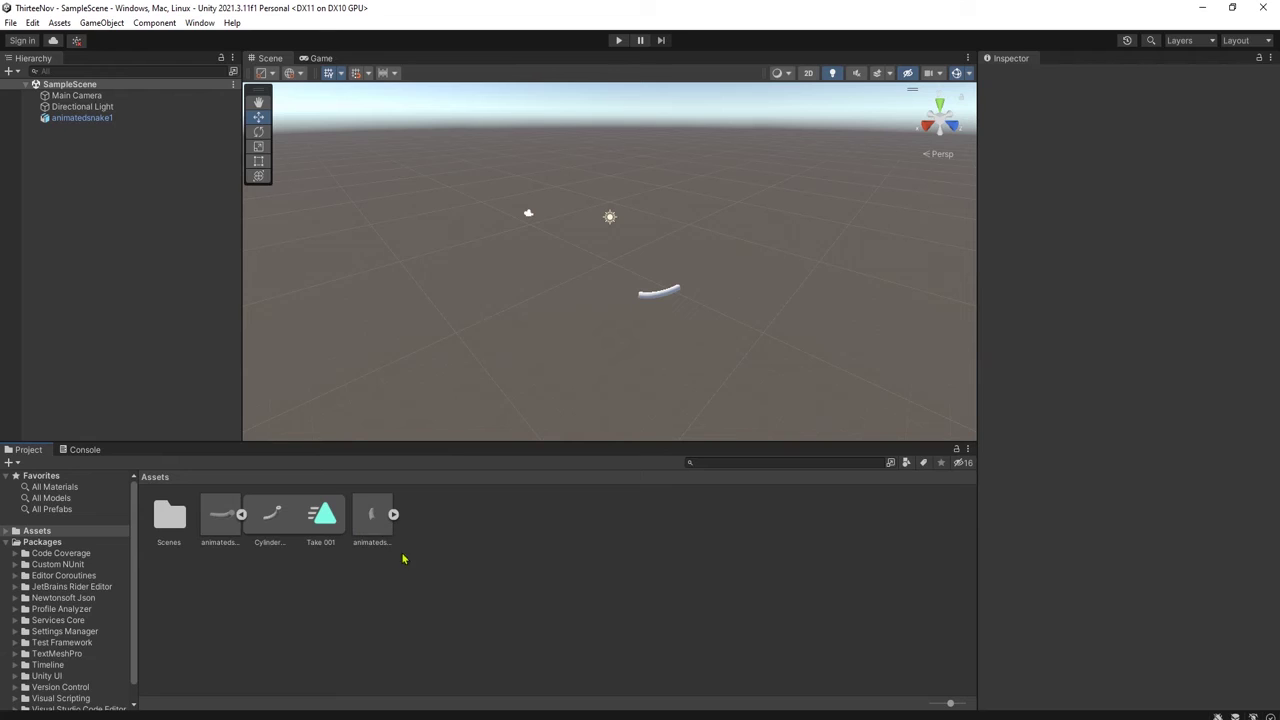
- Add animatedsnake2 to SampleScene beside animatedsnake1 and test-run the scene
left_click_drag(378, 522, 105, 288)
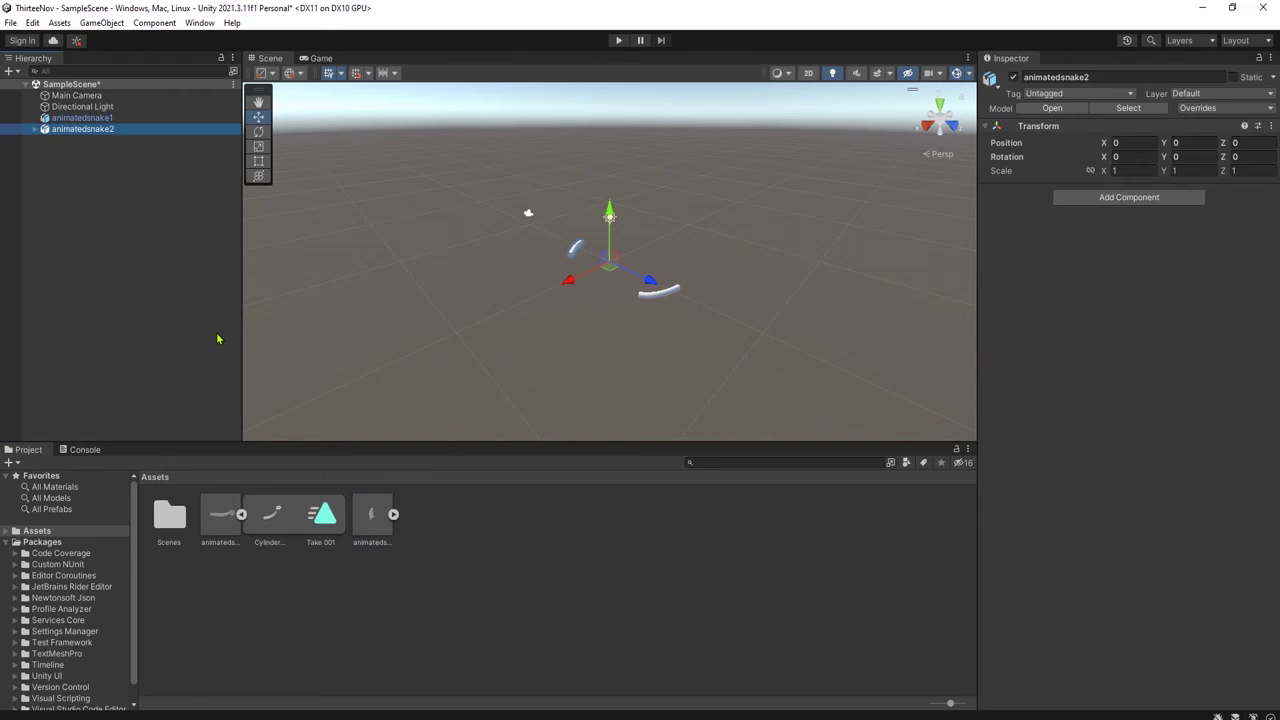
left_click(618, 40)
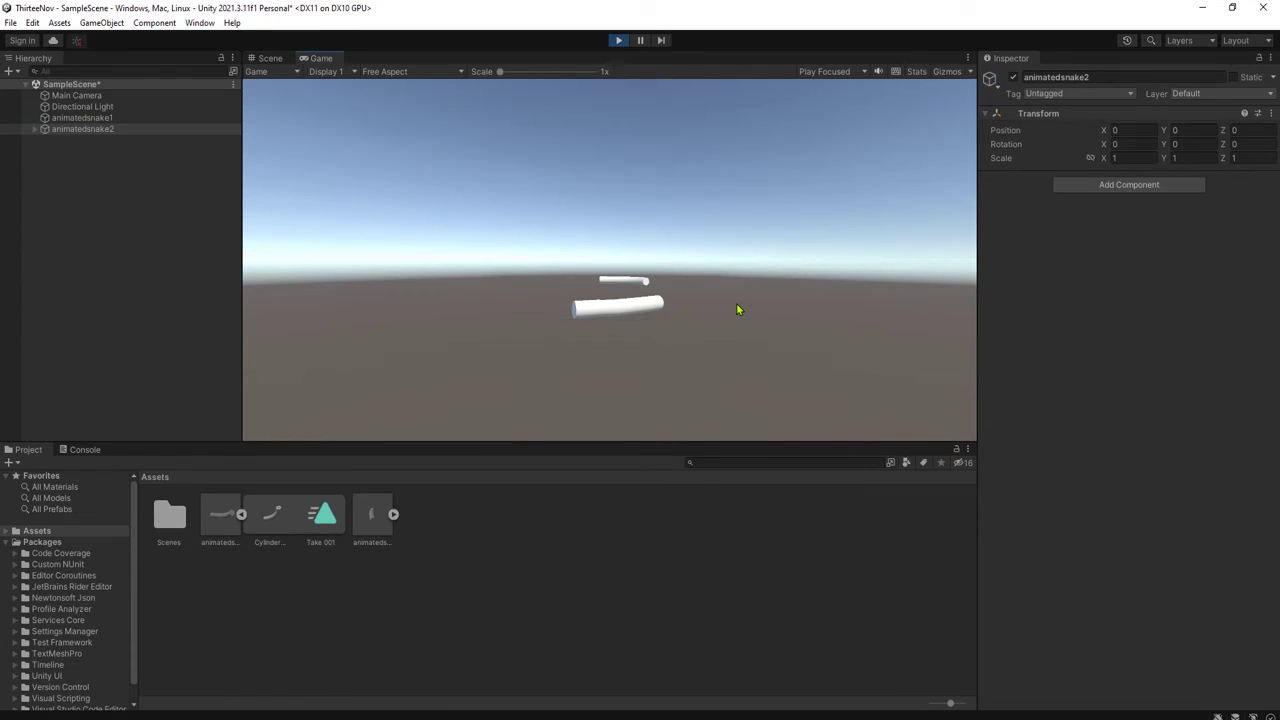
left_click(624, 41)
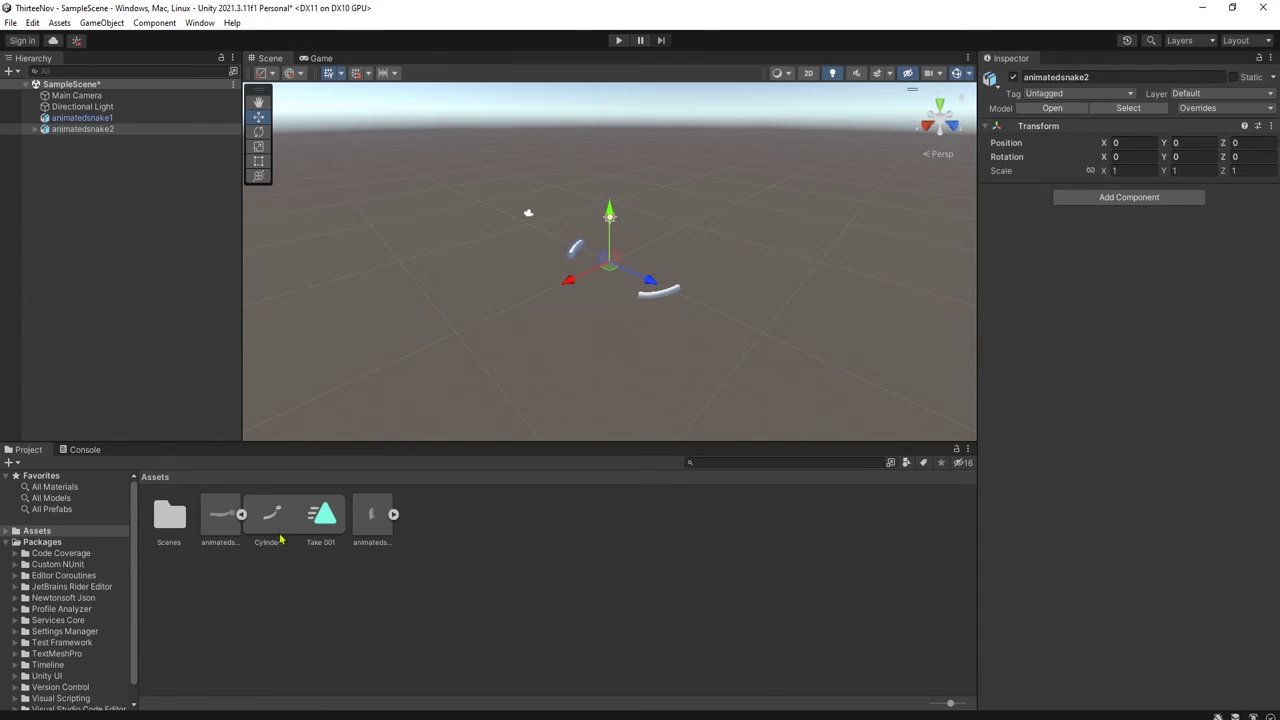
- Preview animatedsnake2's Take 001 clip, revealing it lasts only 0.033 s
left_click(393, 514)
double_click(674, 515)
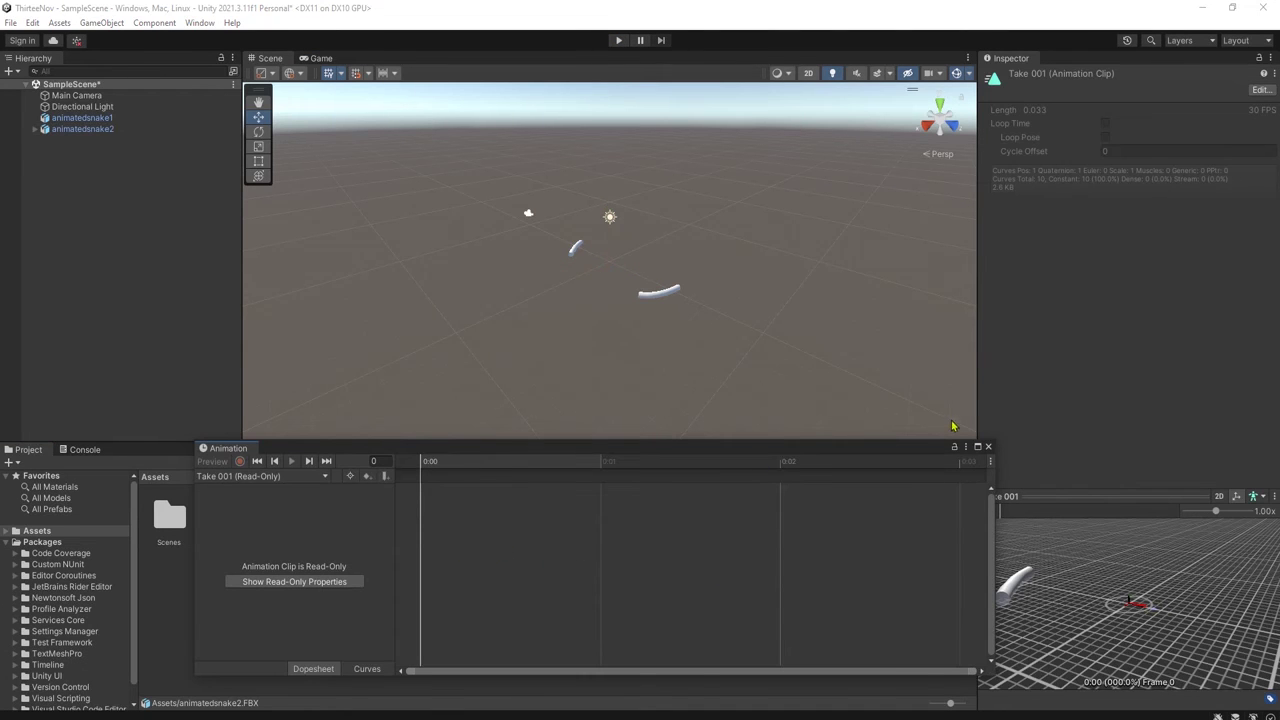
left_click(988, 447)
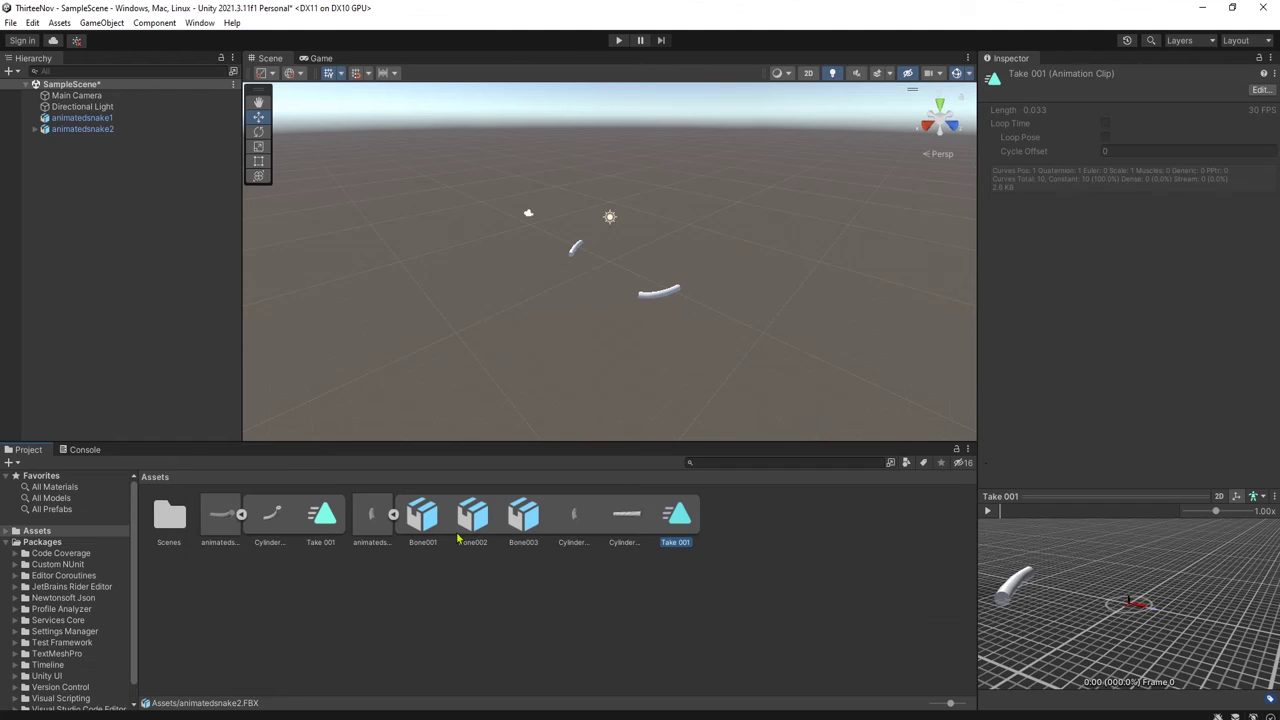
left_click(393, 515)
left_click(377, 517)
left_click(393, 514)
left_click(672, 522)
left_click(992, 513)
left_click(990, 512)
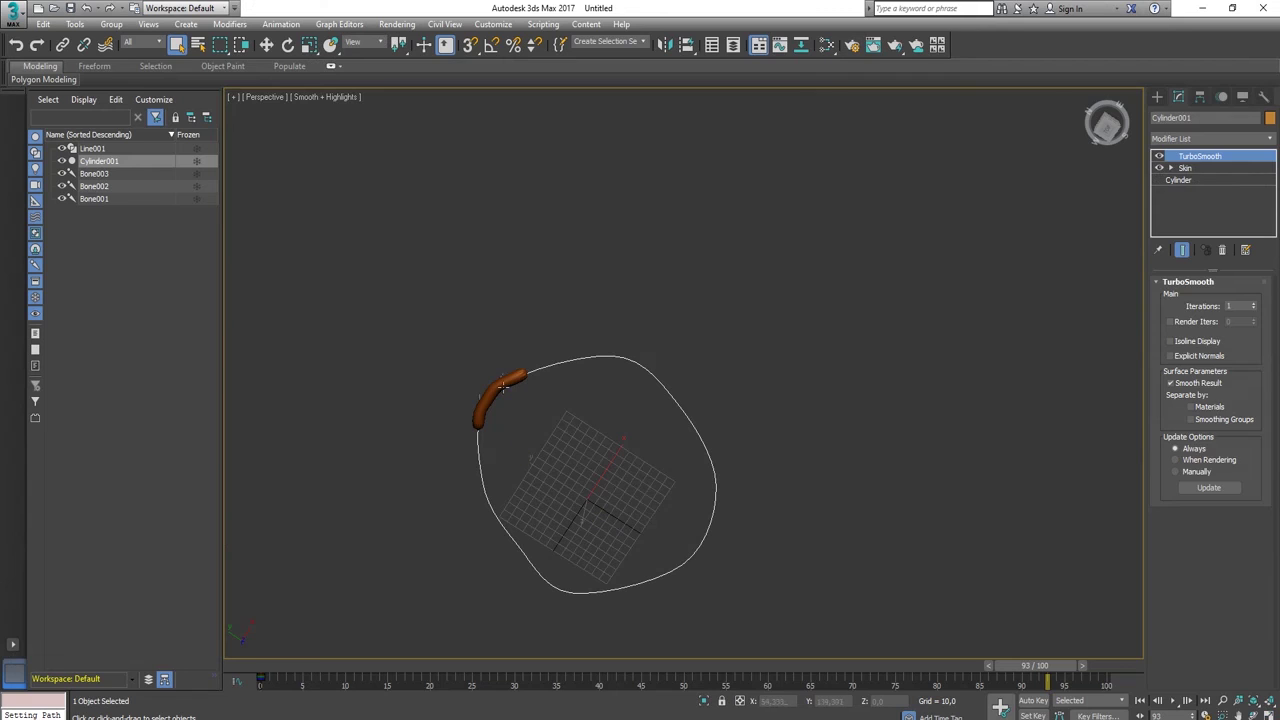
- Reselect Cylinder001 and Export Selected over the existing animatedsnake2.FBX
left_click(766, 443)
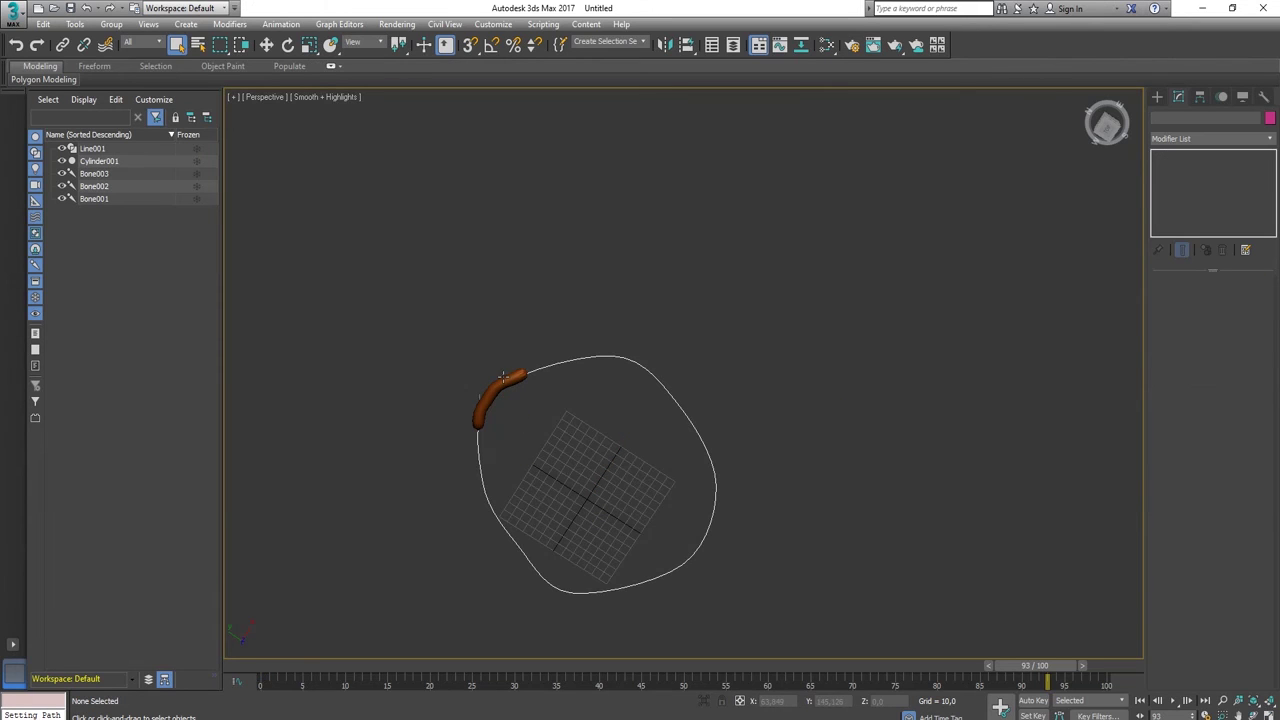
left_click(503, 376)
left_click_drag(305, 662, 1098, 665)
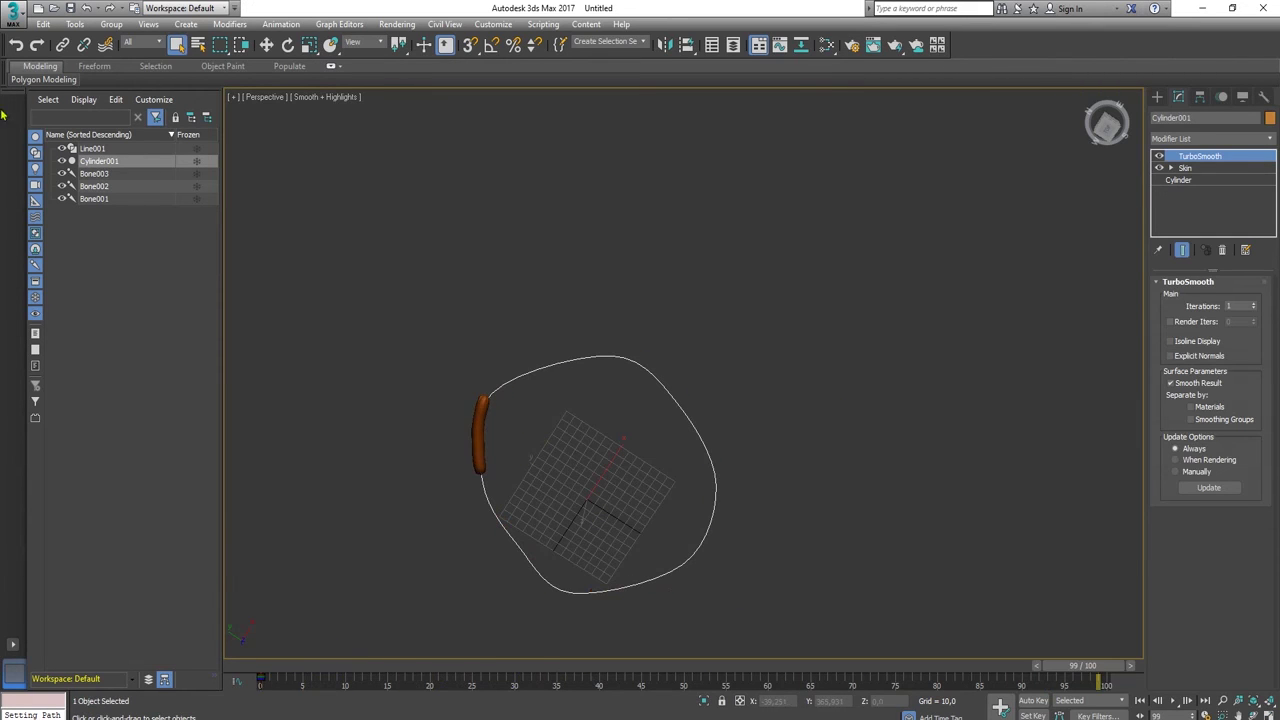
left_click(14, 12)
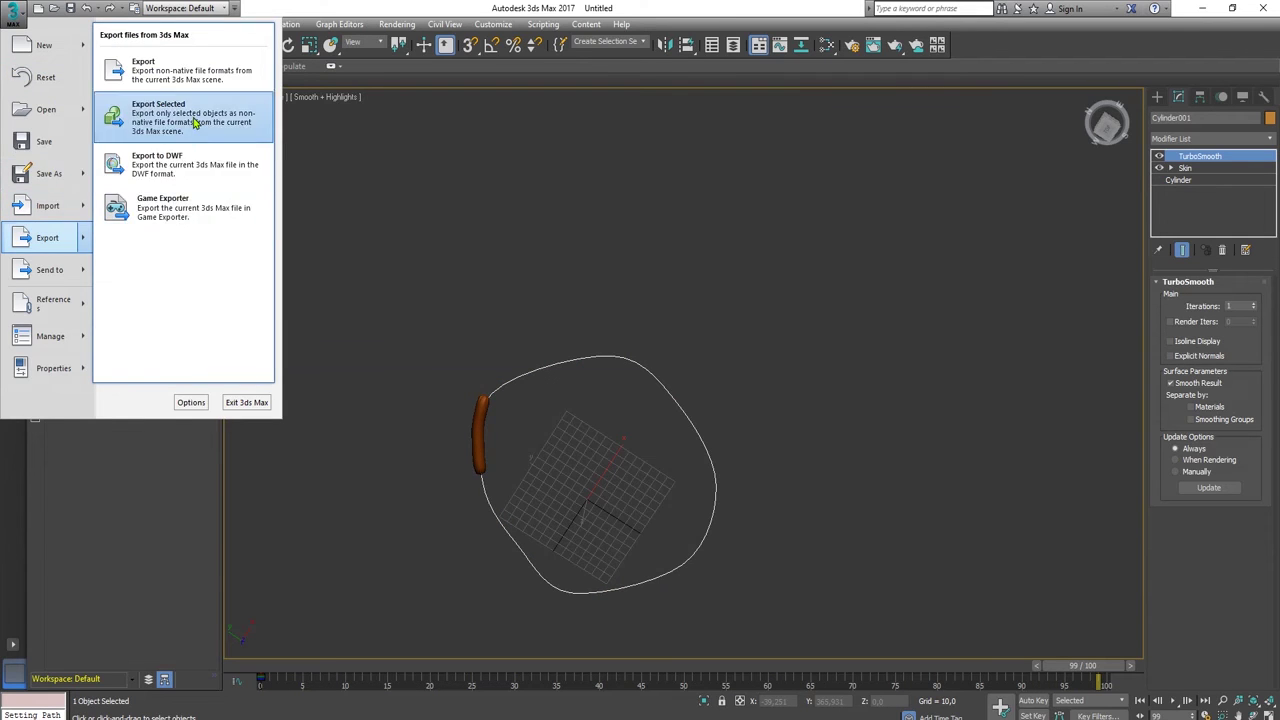
left_click(47, 237)
double_click(152, 126)
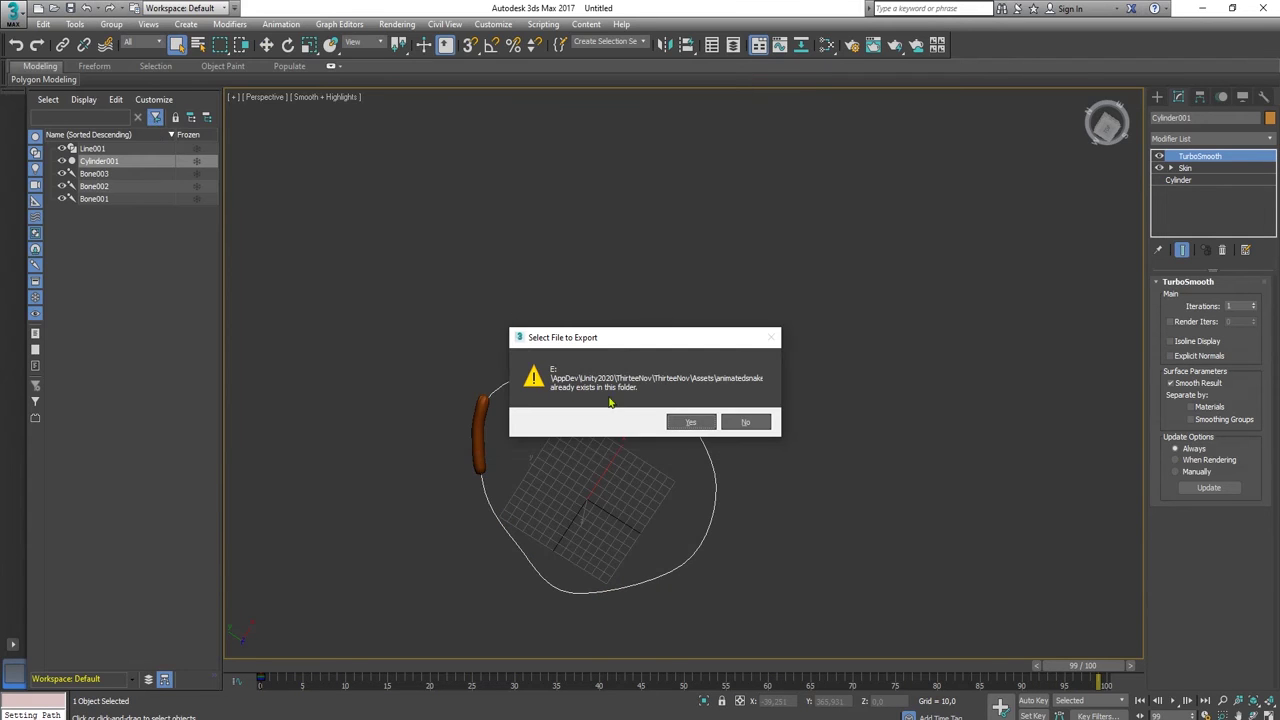
left_click(688, 423)
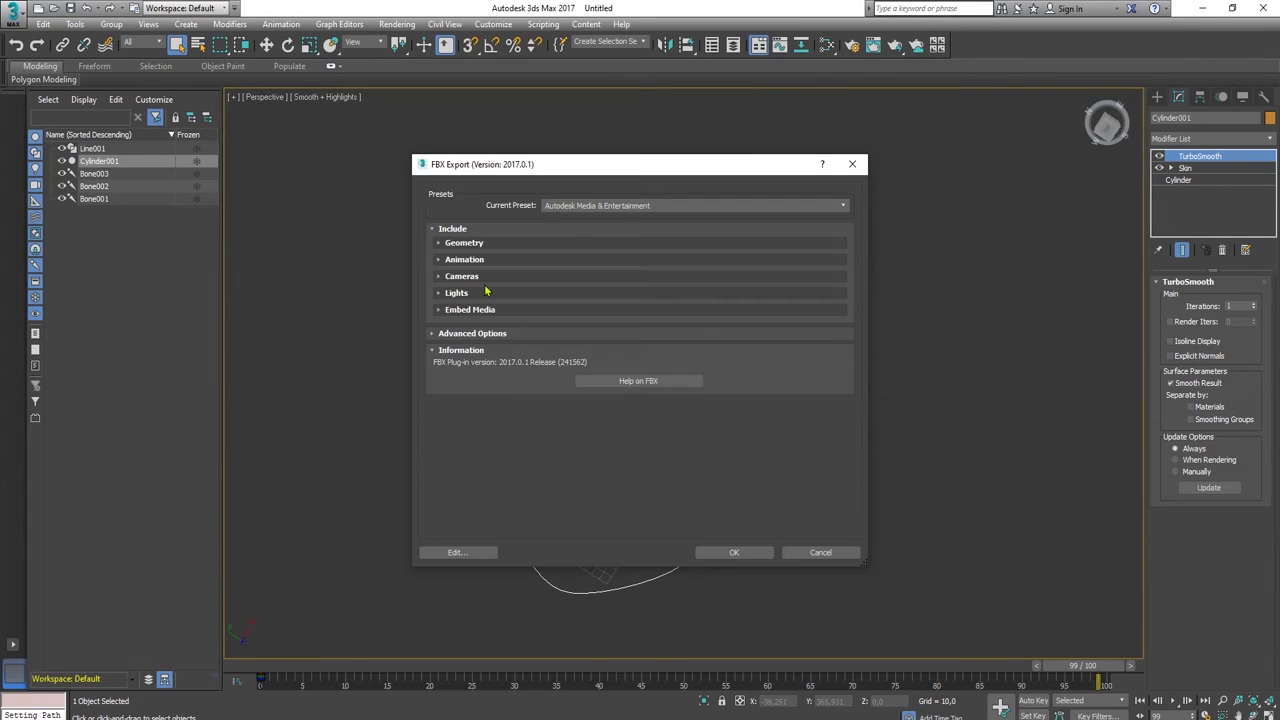
- Enable Bake Animation for frames 0–100 and Deformations in FBX Export, then confirm
left_click(439, 260)
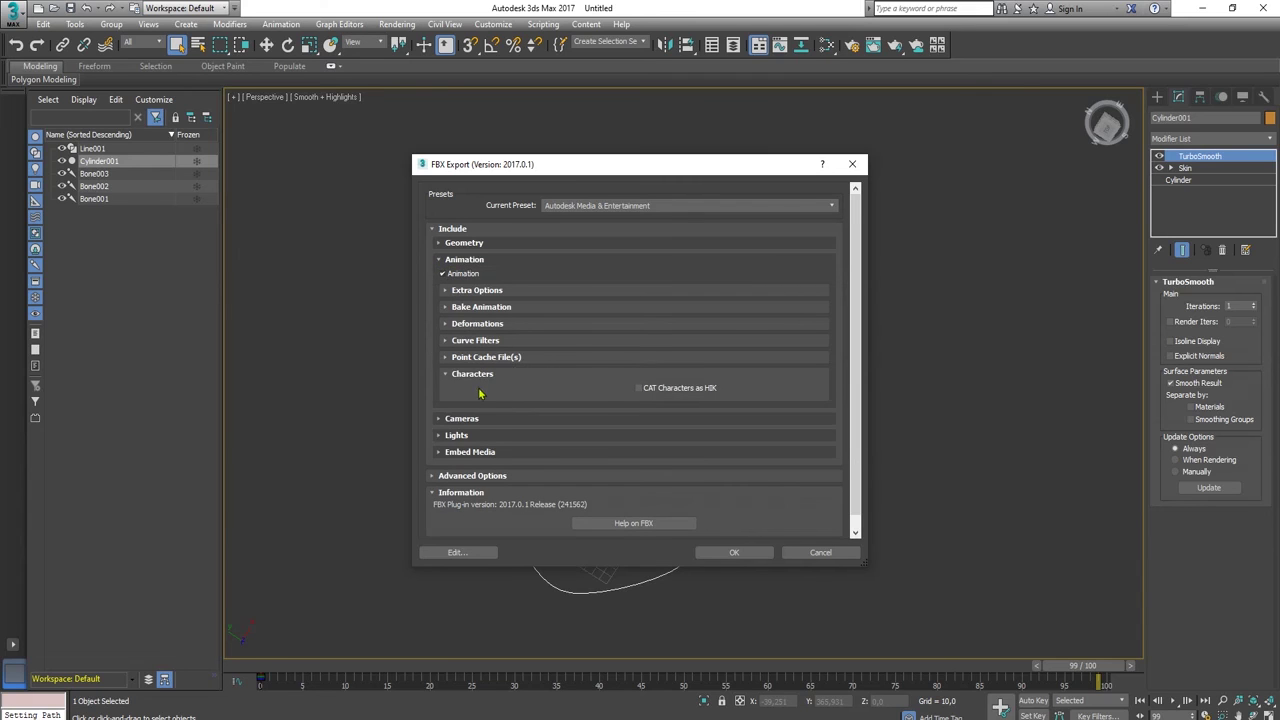
left_click(437, 477)
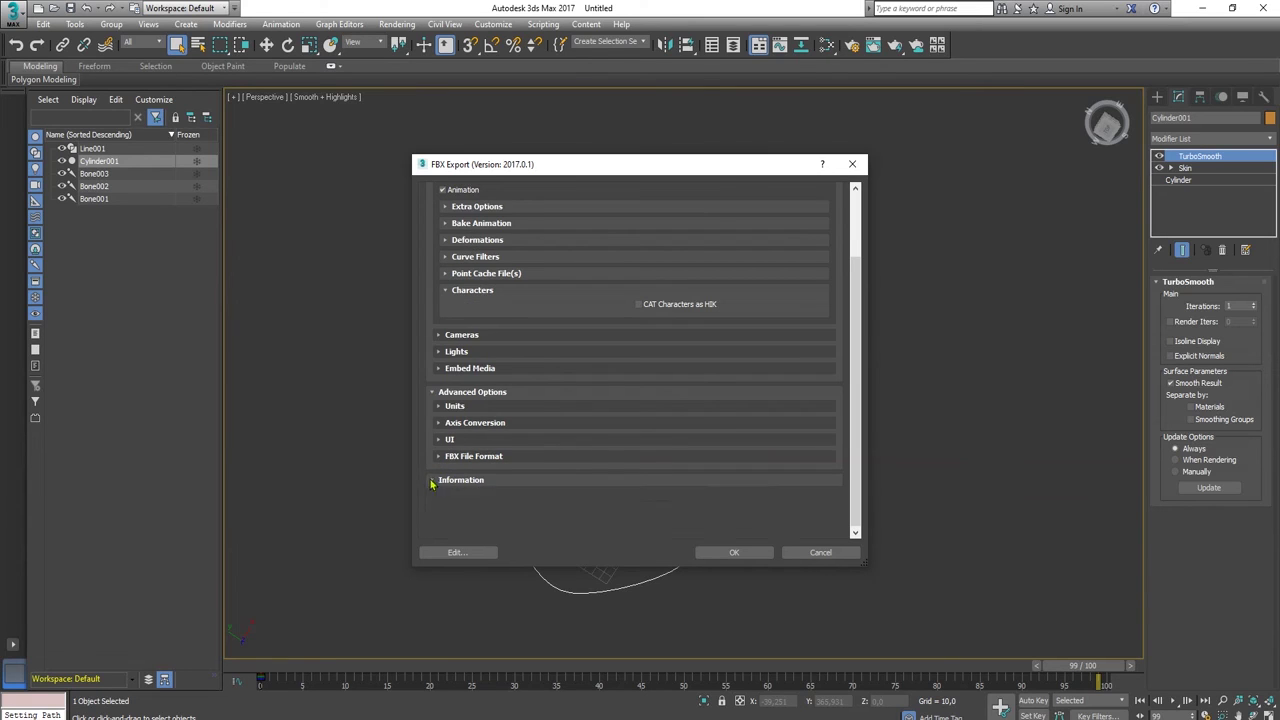
left_click(436, 481)
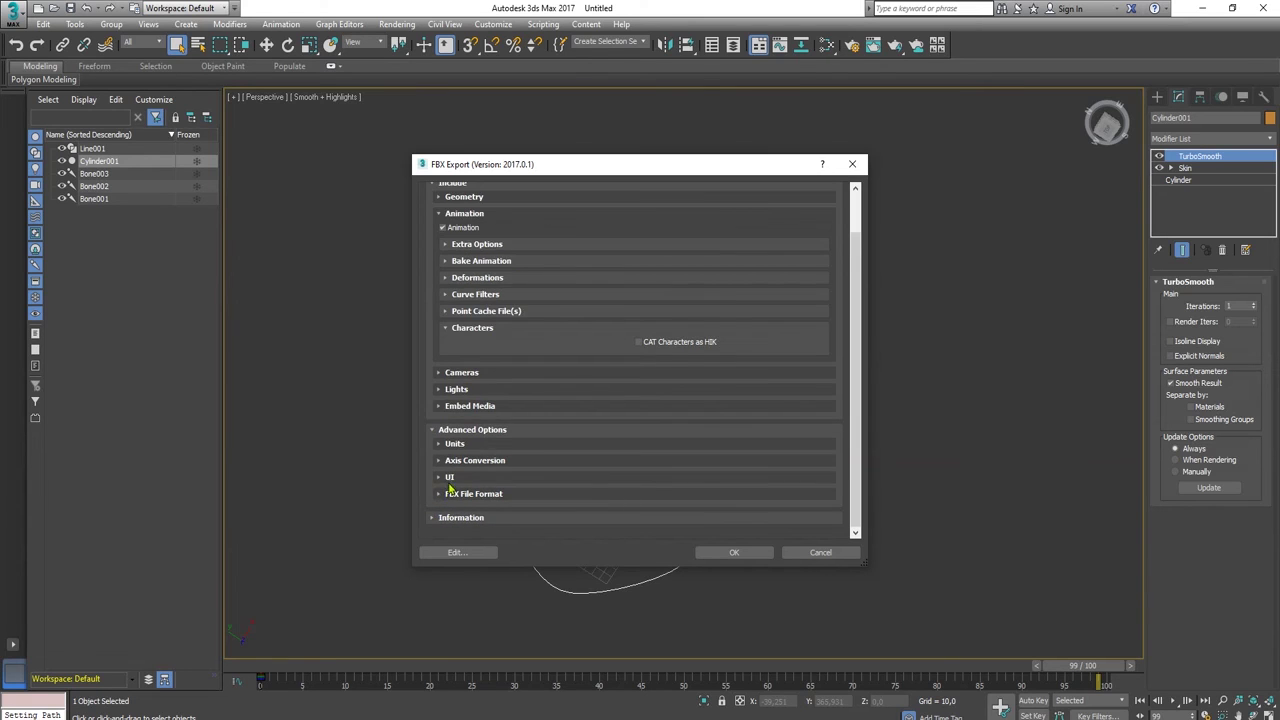
left_click(447, 261)
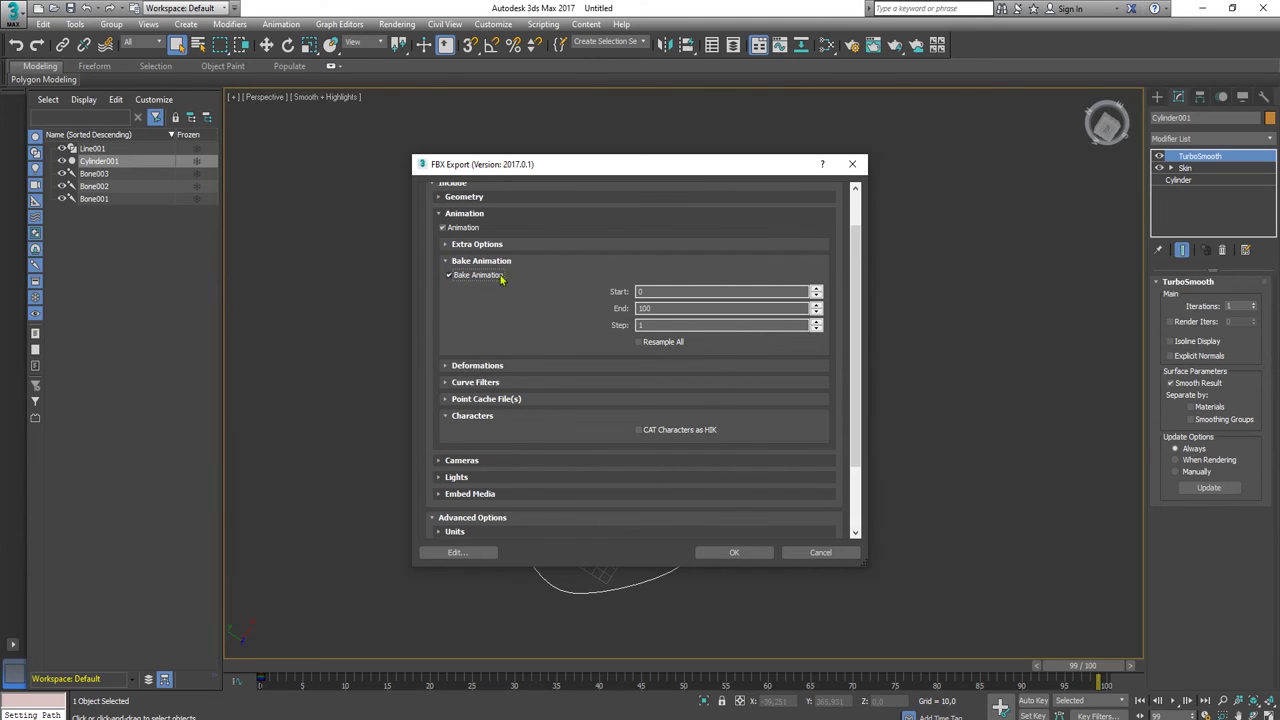
left_click(455, 246)
scroll(547, 396, "down", 2)
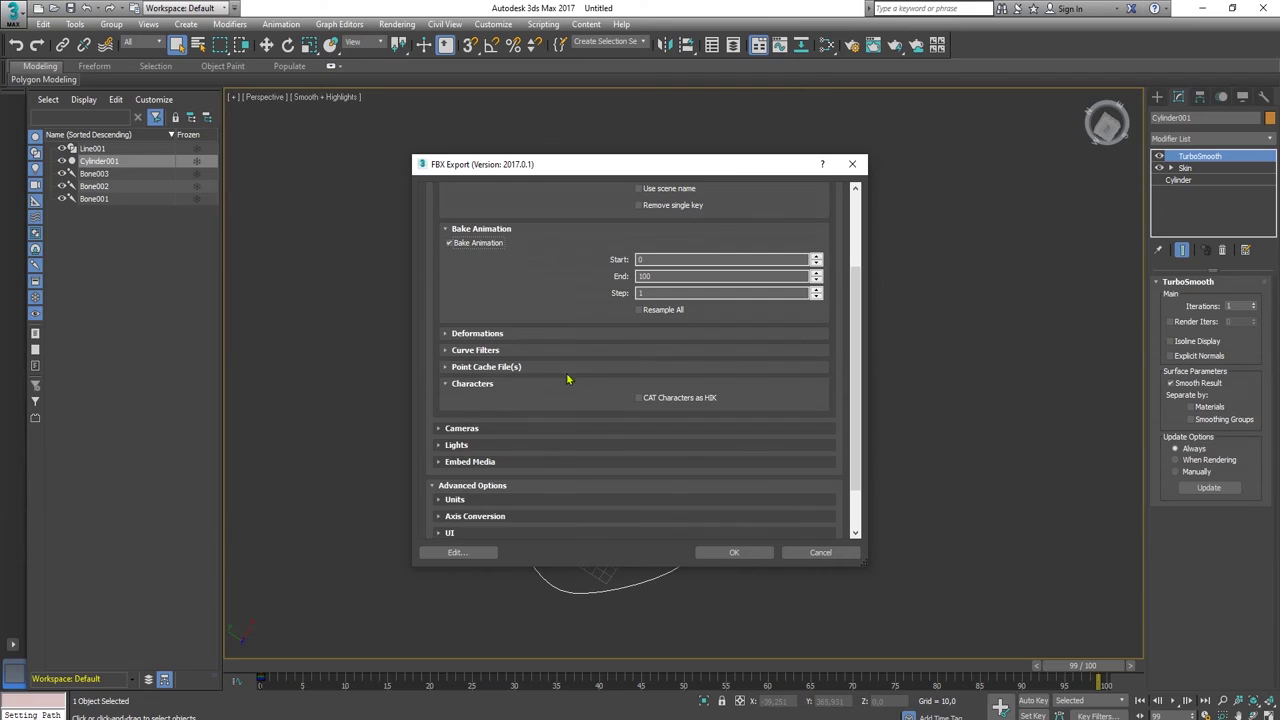
left_click(476, 334)
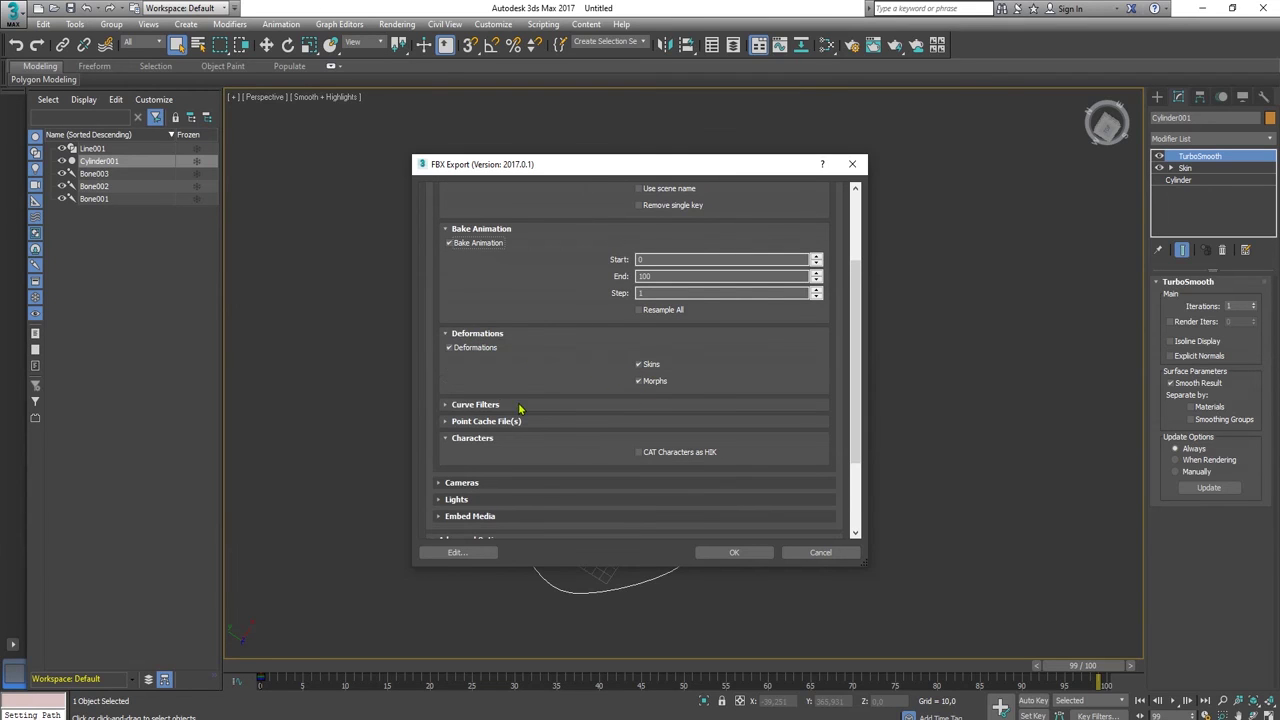
left_click(475, 404)
scroll(530, 458, "down", 2)
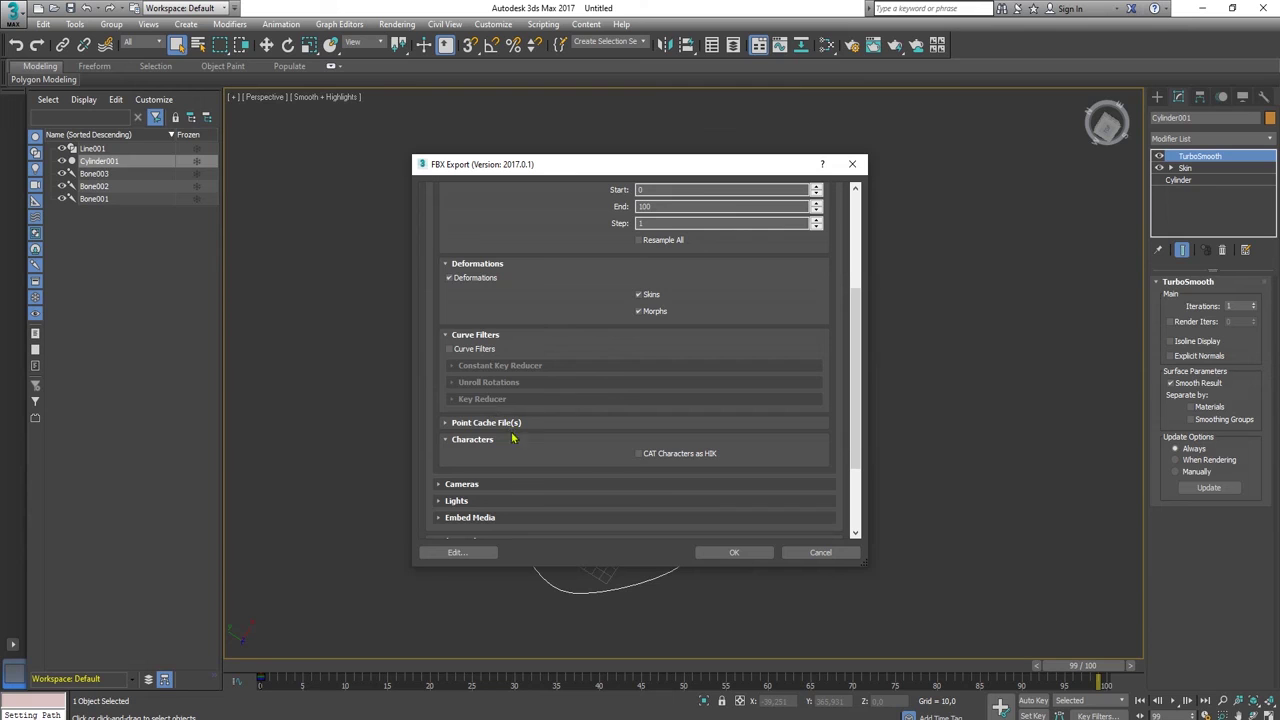
left_click(480, 424)
left_click(740, 552)
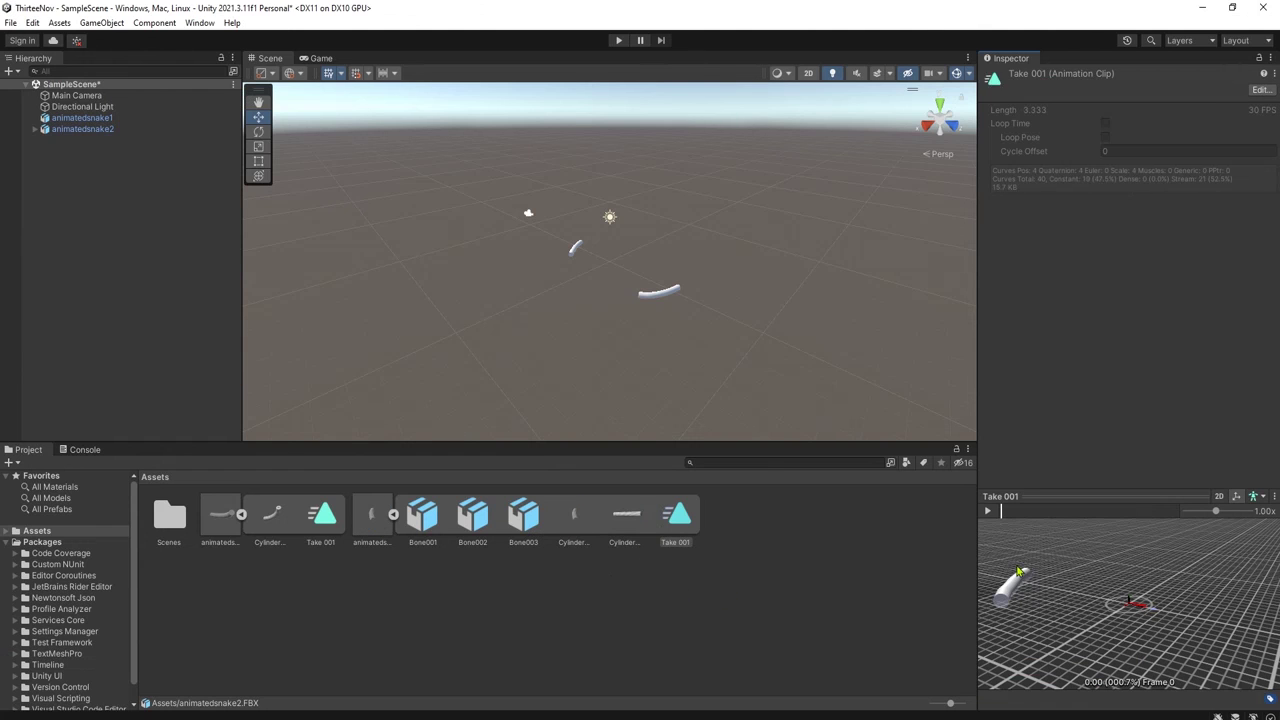
- Preview the re-exported Take 001 clip and animatedsnake1's Take 001 clip
left_click(987, 510)
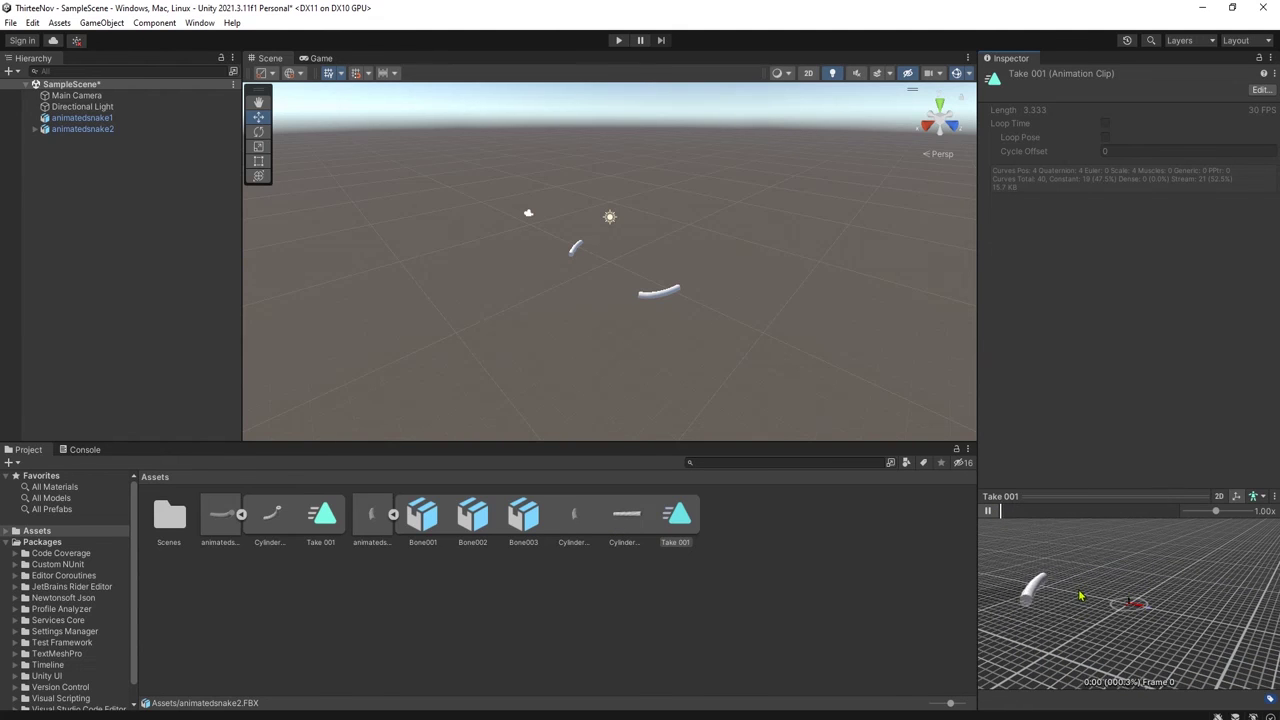
mouse_move(1080, 597)
left_mouse_down()
mouse_move(1070, 605)
mouse_move(1091, 608)
mouse_move(1126, 661)
mouse_move(1081, 601)
mouse_move(1122, 626)
mouse_move(1197, 584)
mouse_move(1096, 568)
mouse_move(1089, 553)
mouse_move(1100, 593)
mouse_move(1074, 606)
left_mouse_up()
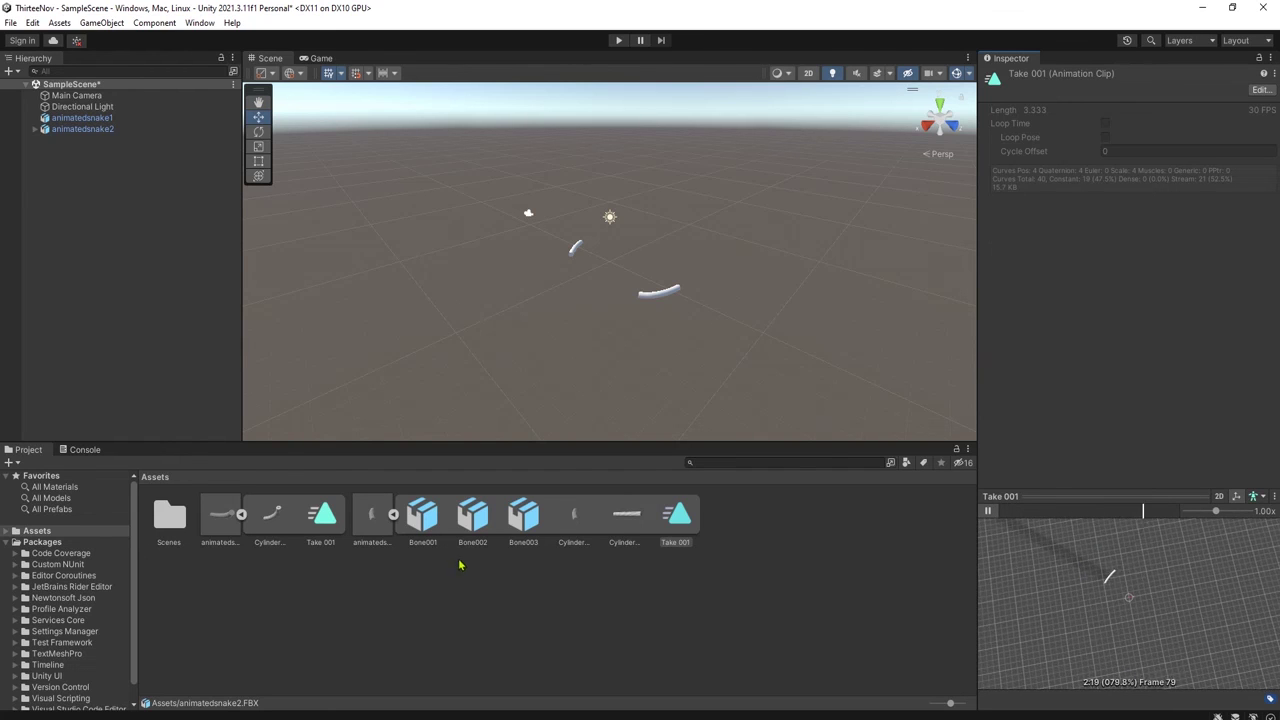
left_click(468, 591)
double_click(321, 514)
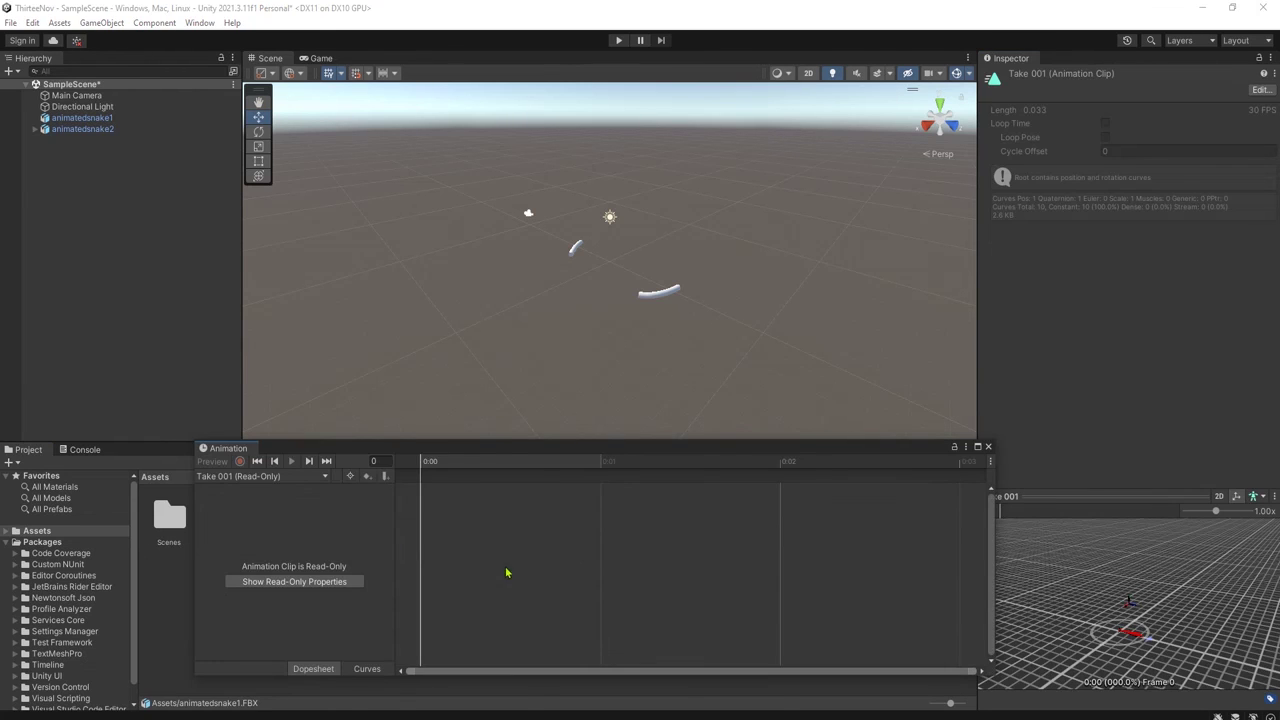
left_click(988, 447)
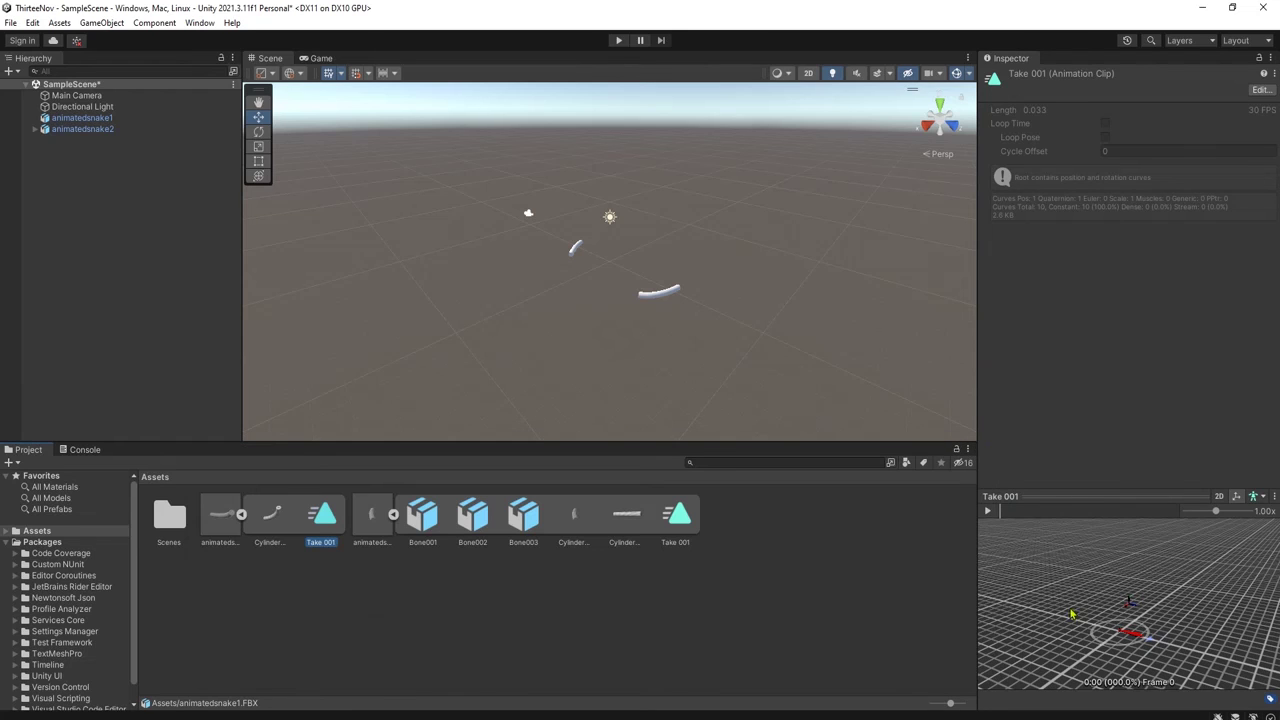
left_click(990, 511)
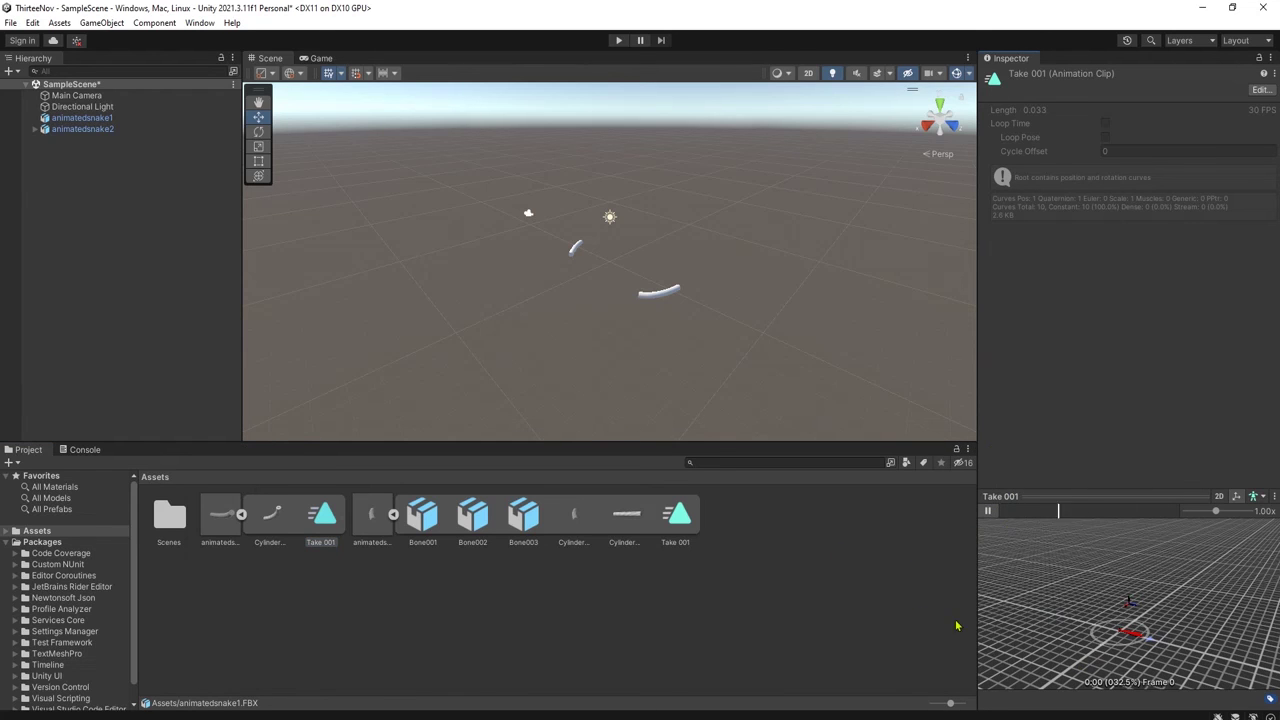
left_click(988, 511)
- Test-run the scene, then expand animatedsnake2 to show Bone001–Bone003 and Cylinder001
left_click(618, 40)
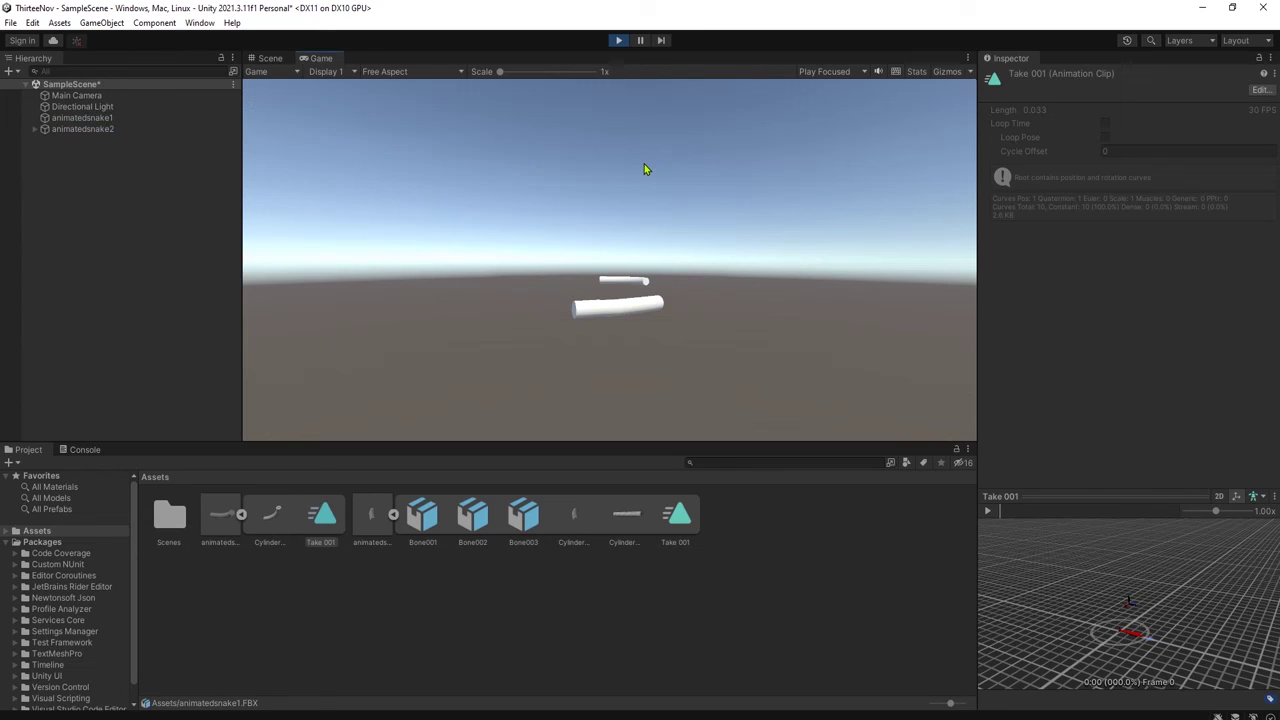
left_click(620, 41)
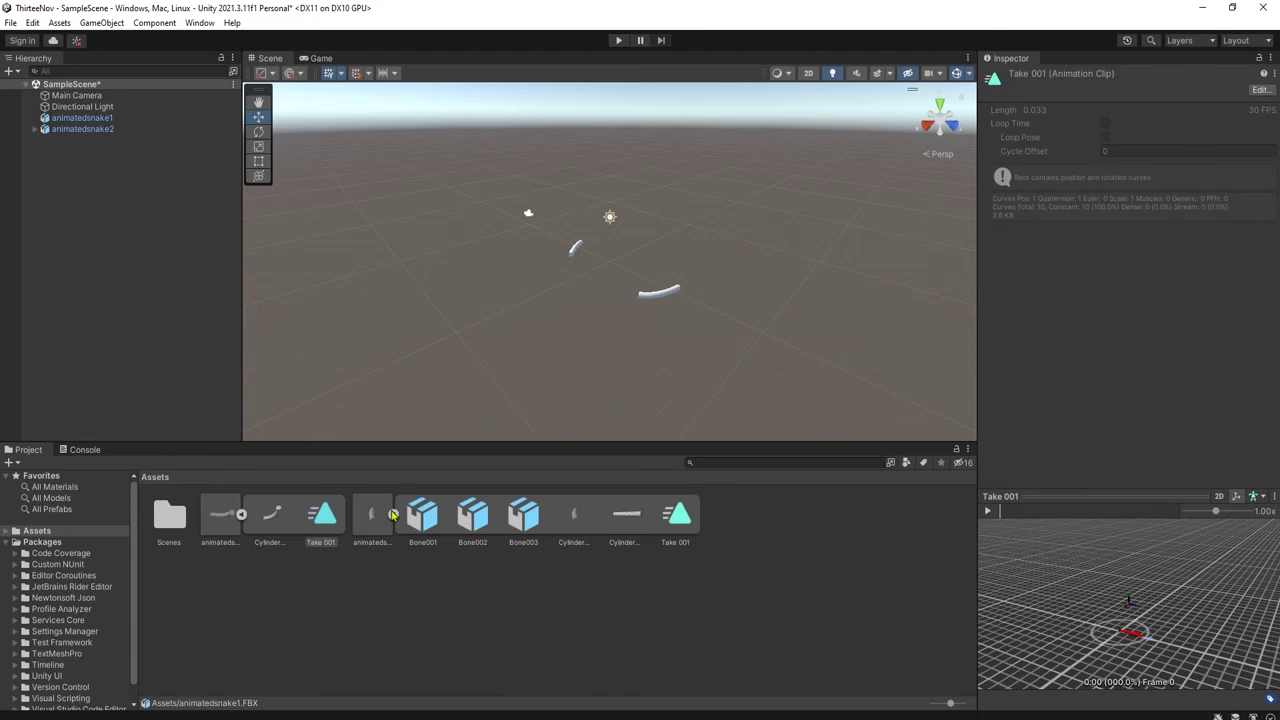
left_click(393, 515)
left_click(393, 515)
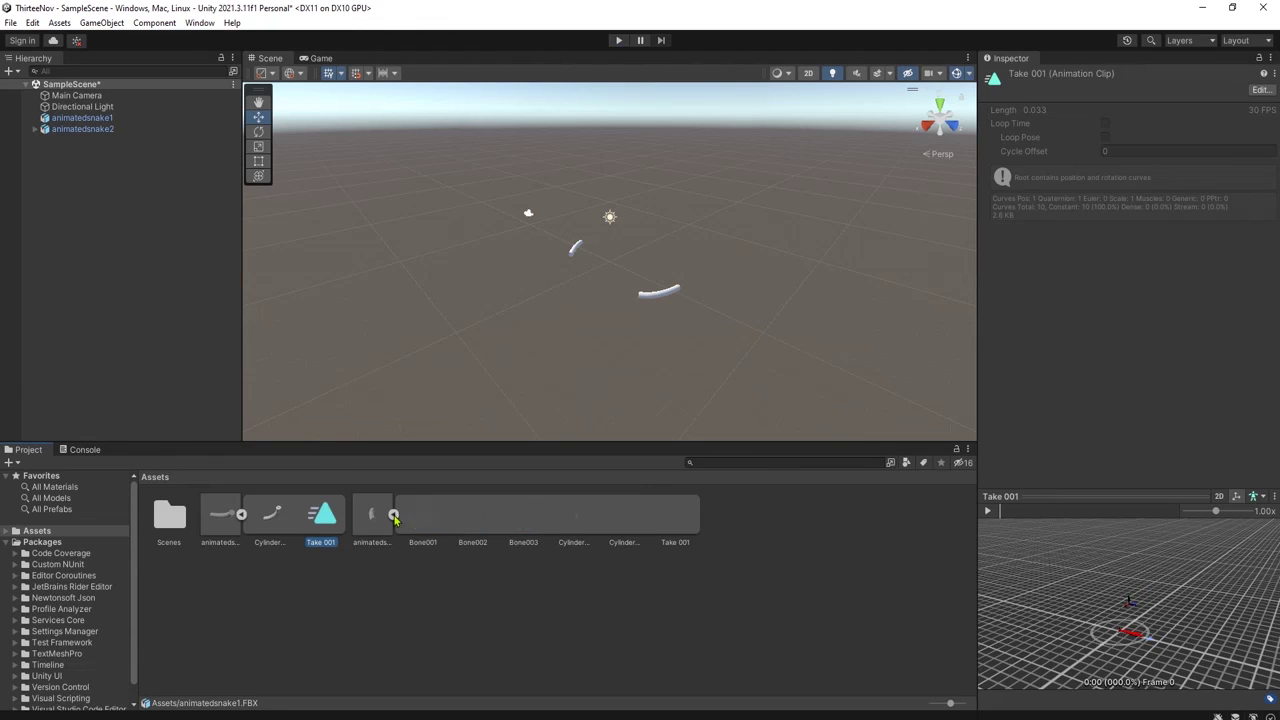
left_click(78, 129)
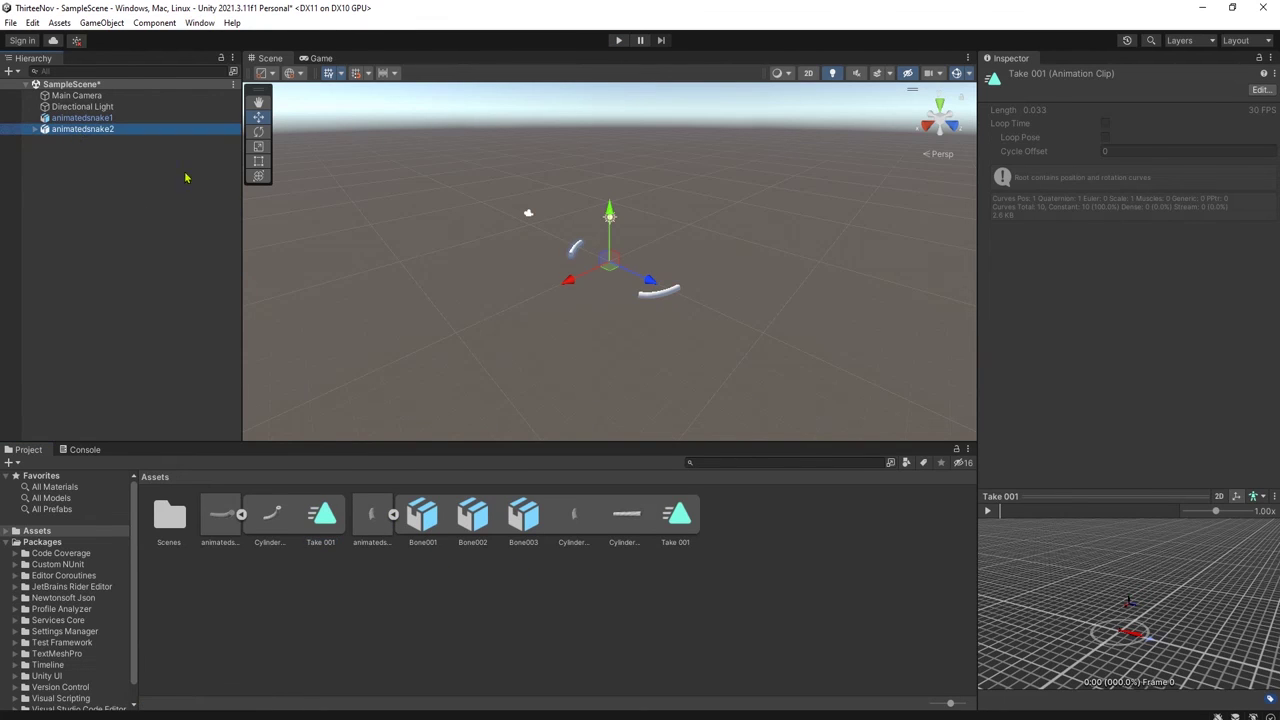
left_click(33, 130)
left_click(86, 173)
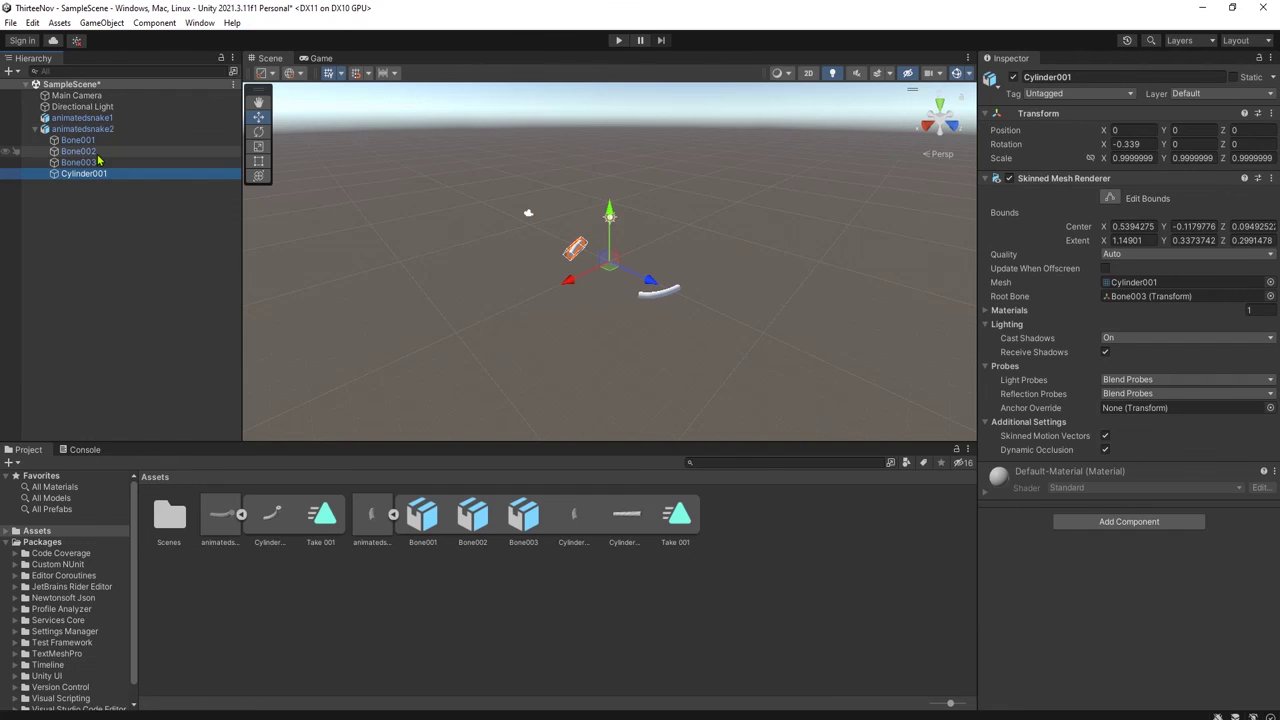
left_click(93, 132)
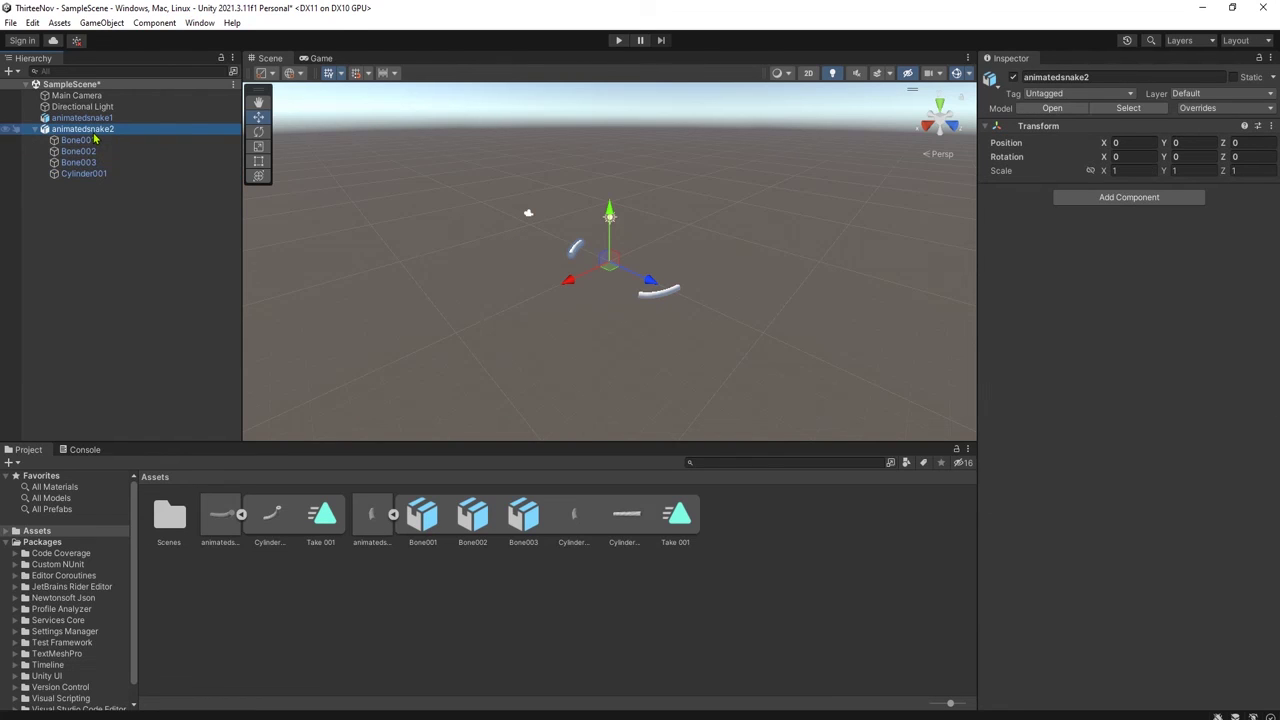
left_click(393, 514)
right_click(438, 576)
- Create a New Animator Controller in Assets and open it
mouse_move(512, 205)
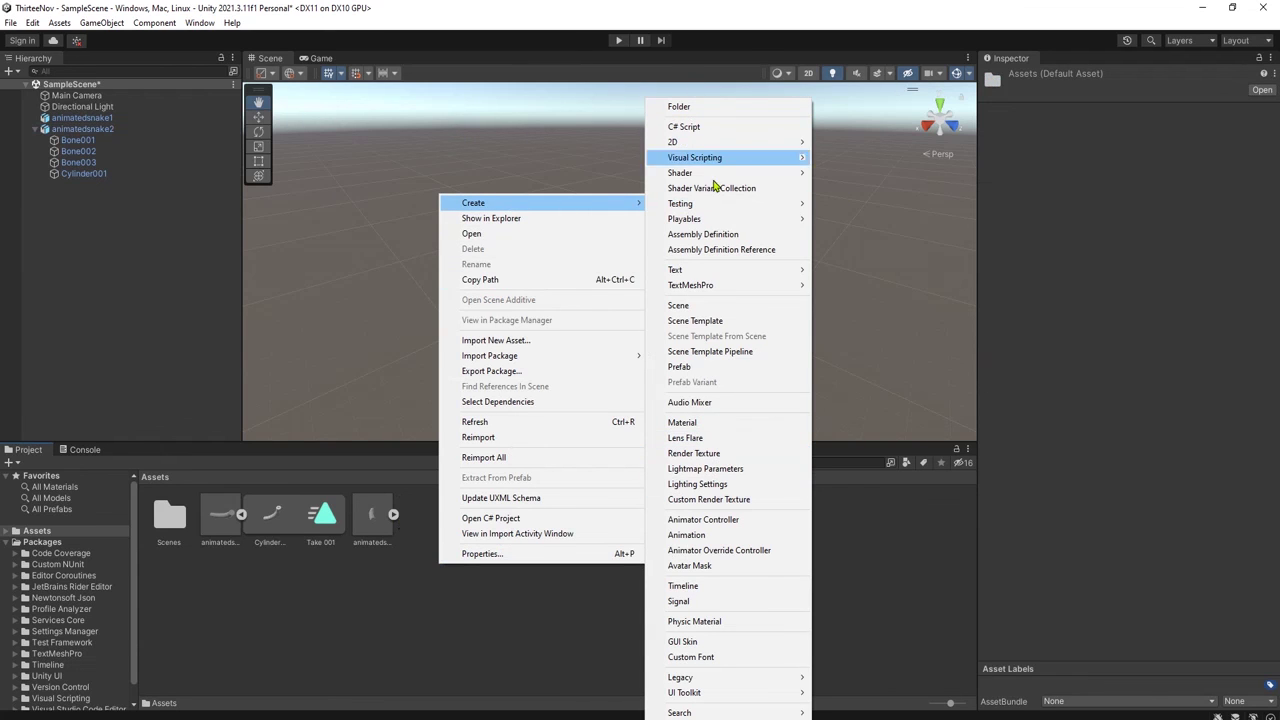
left_click(703, 519)
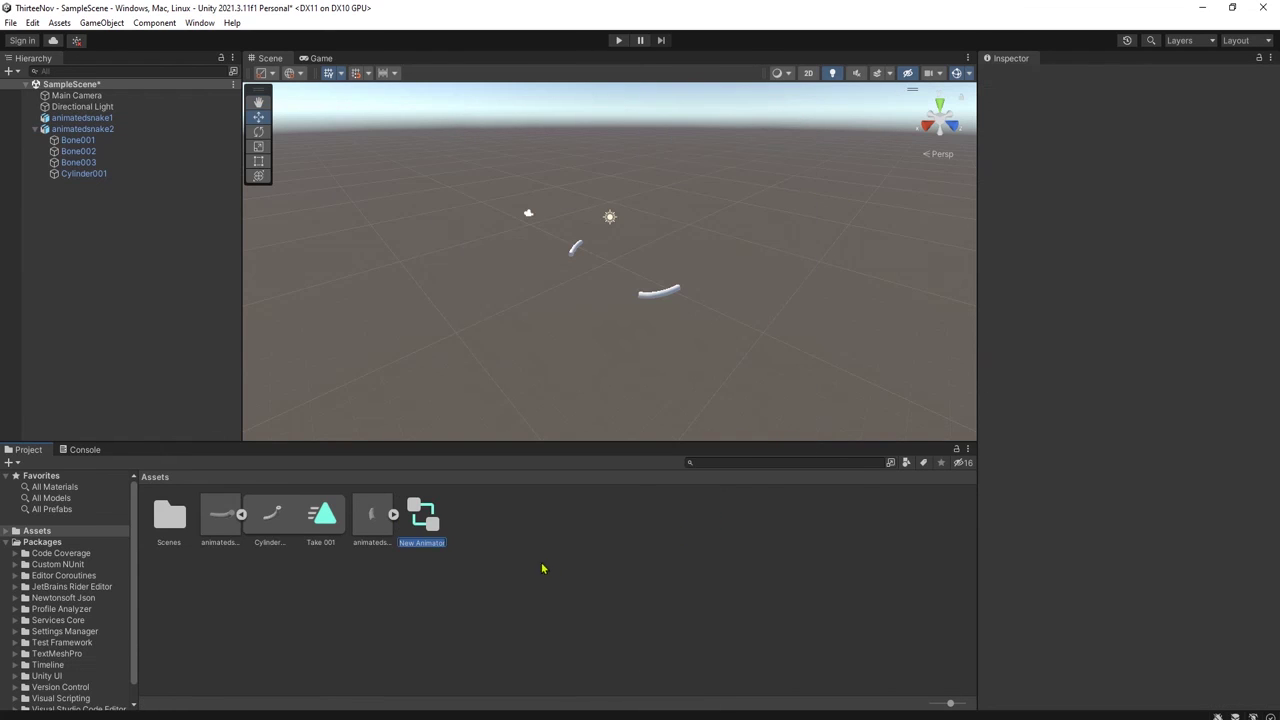
key("Return")
double_click(434, 521)
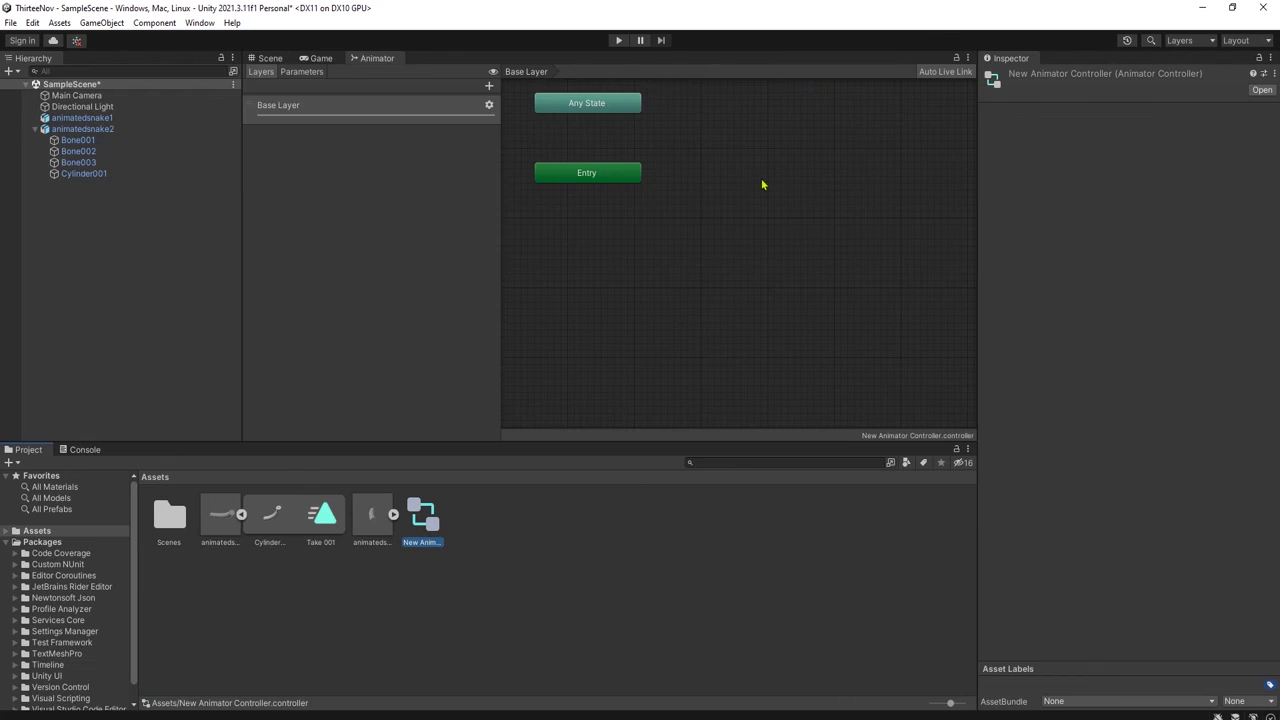
- Add an empty New State linked from Entry
right_click(626, 176)
left_click(666, 182)
left_click(741, 192)
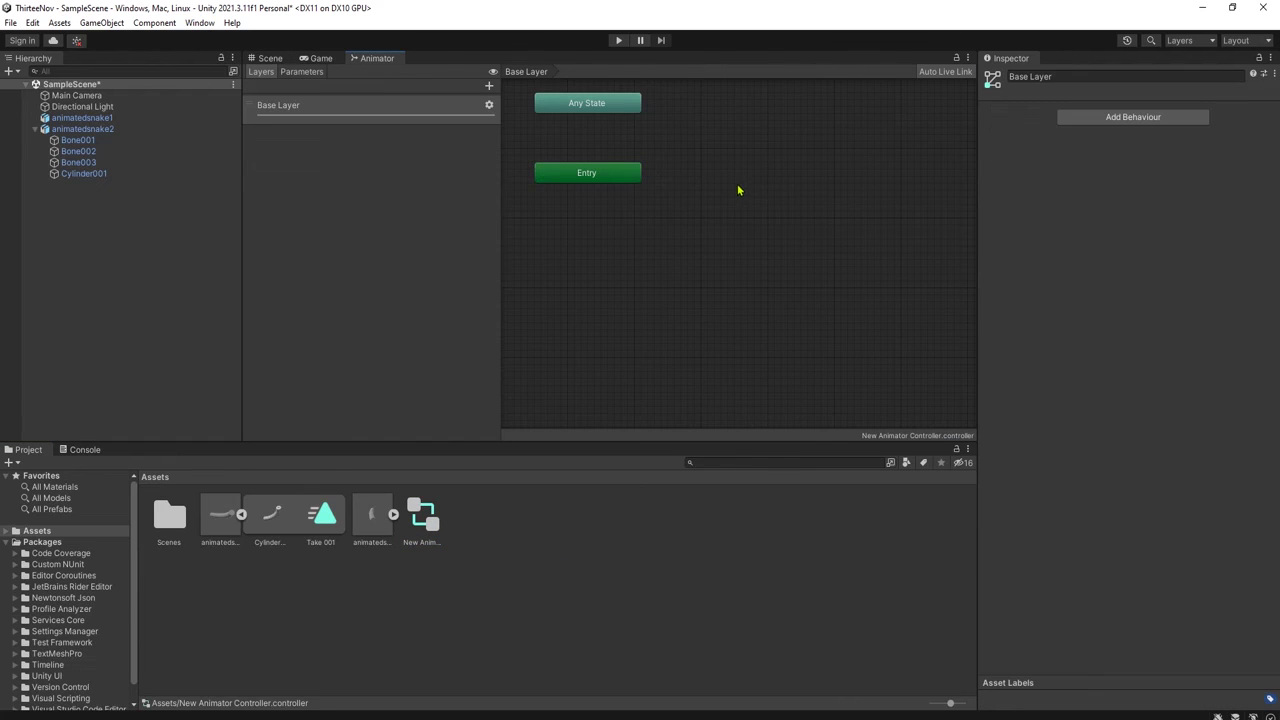
right_click(737, 183)
mouse_move(814, 195)
left_click(922, 197)
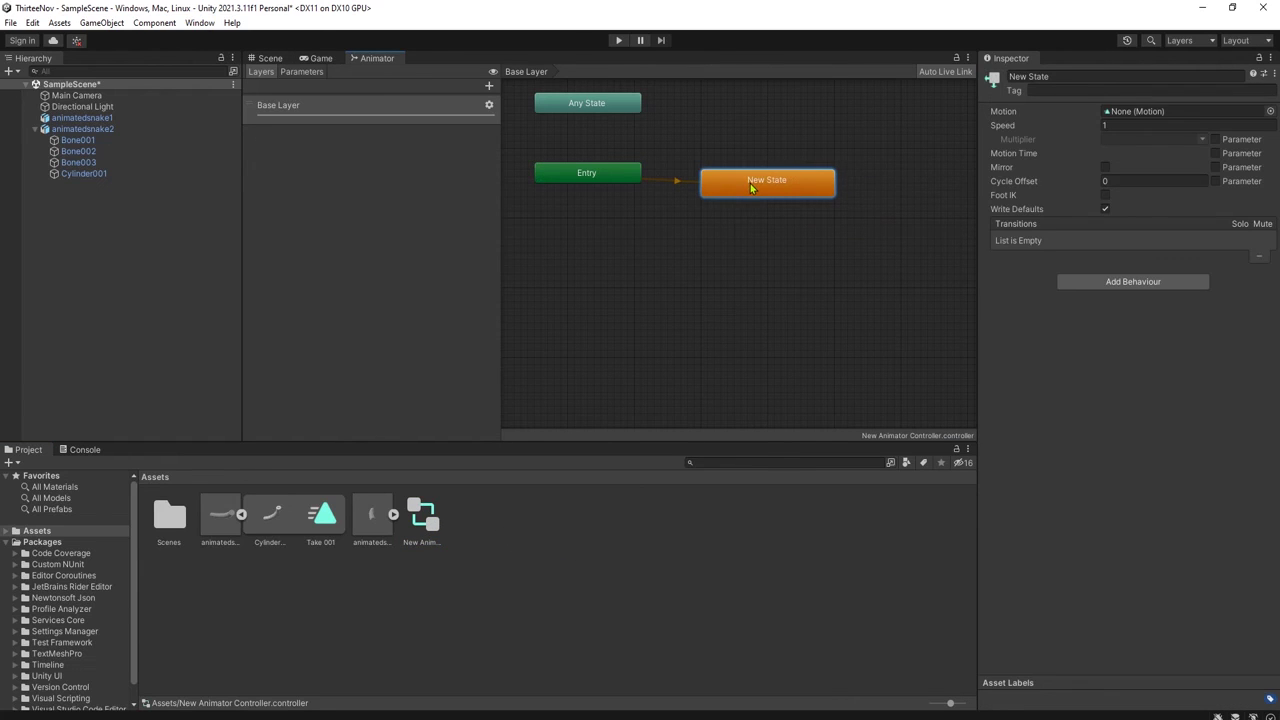
- Set New State's Motion to animatedsnake2's Take 001 clip
left_click(1270, 111)
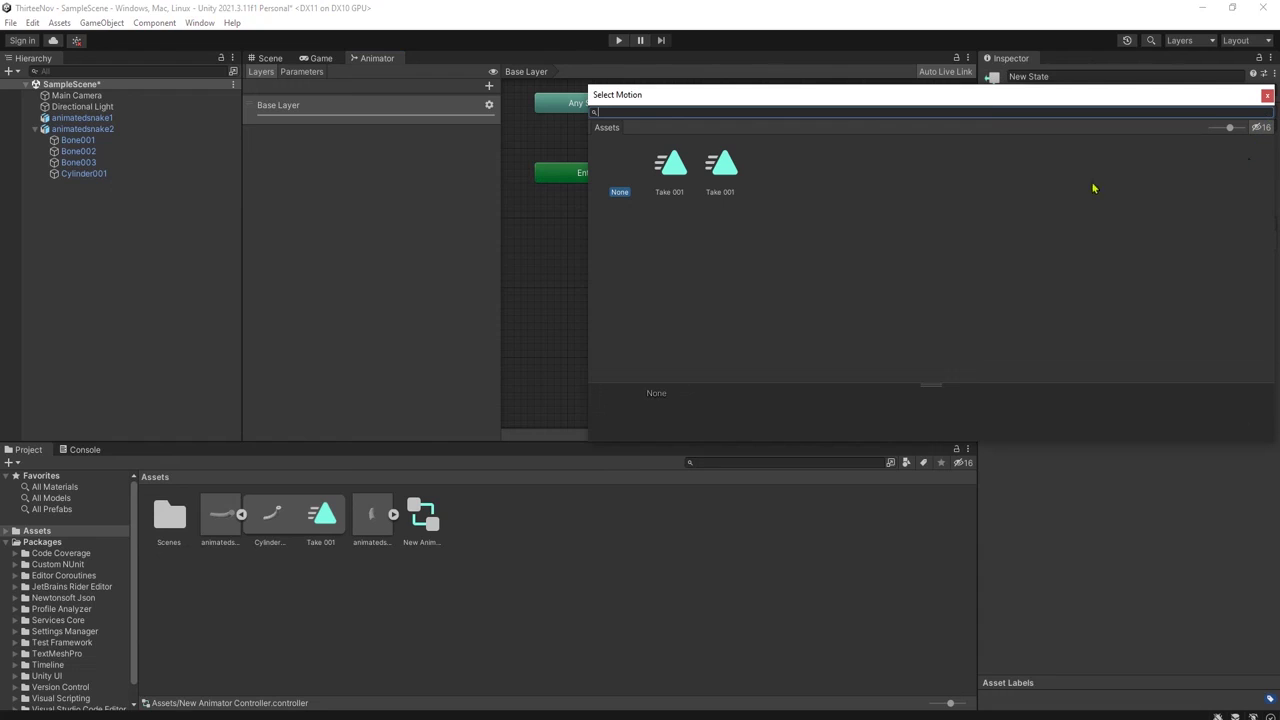
left_click(721, 175)
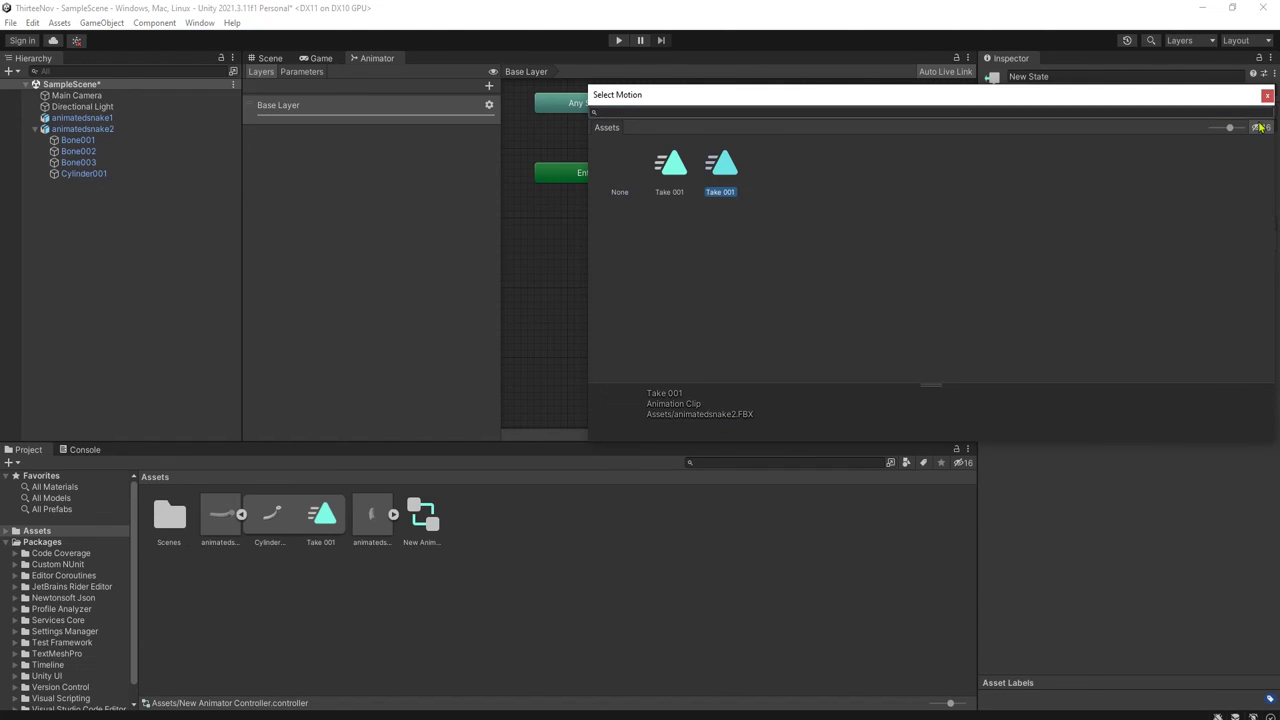
left_click_drag(1211, 100, 1157, 96)
double_click(670, 172)
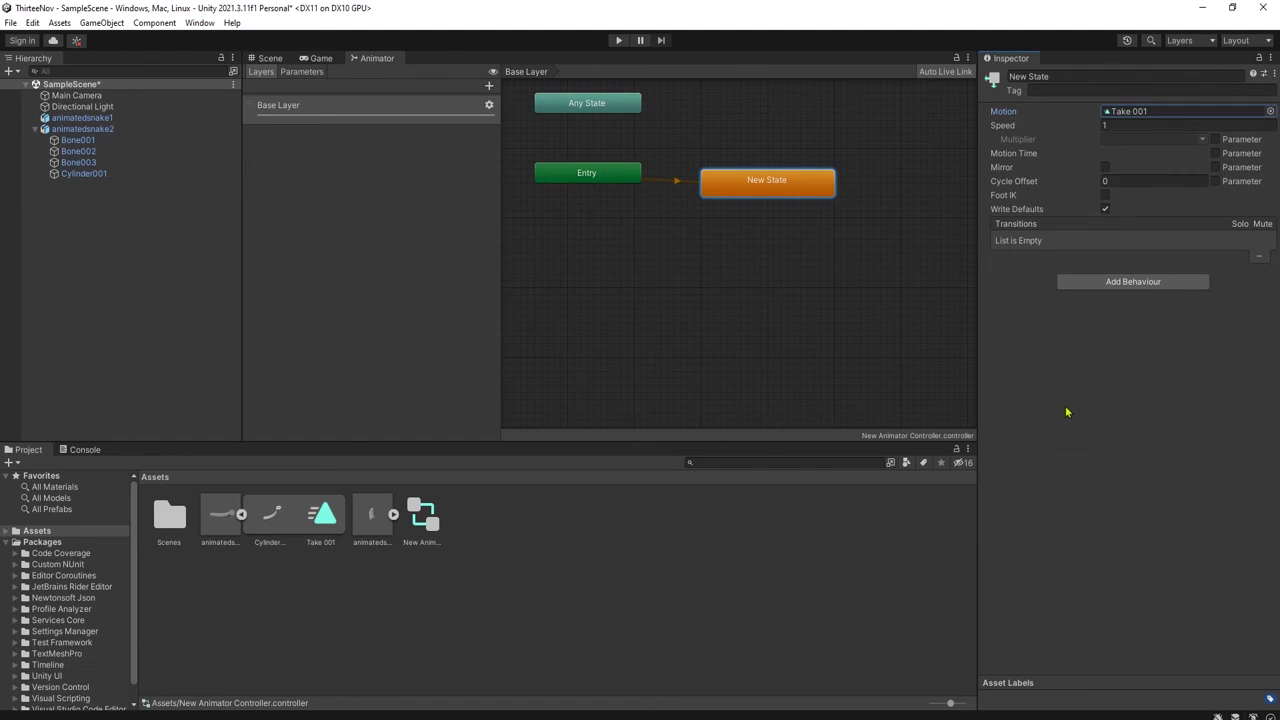
double_click(1135, 111)
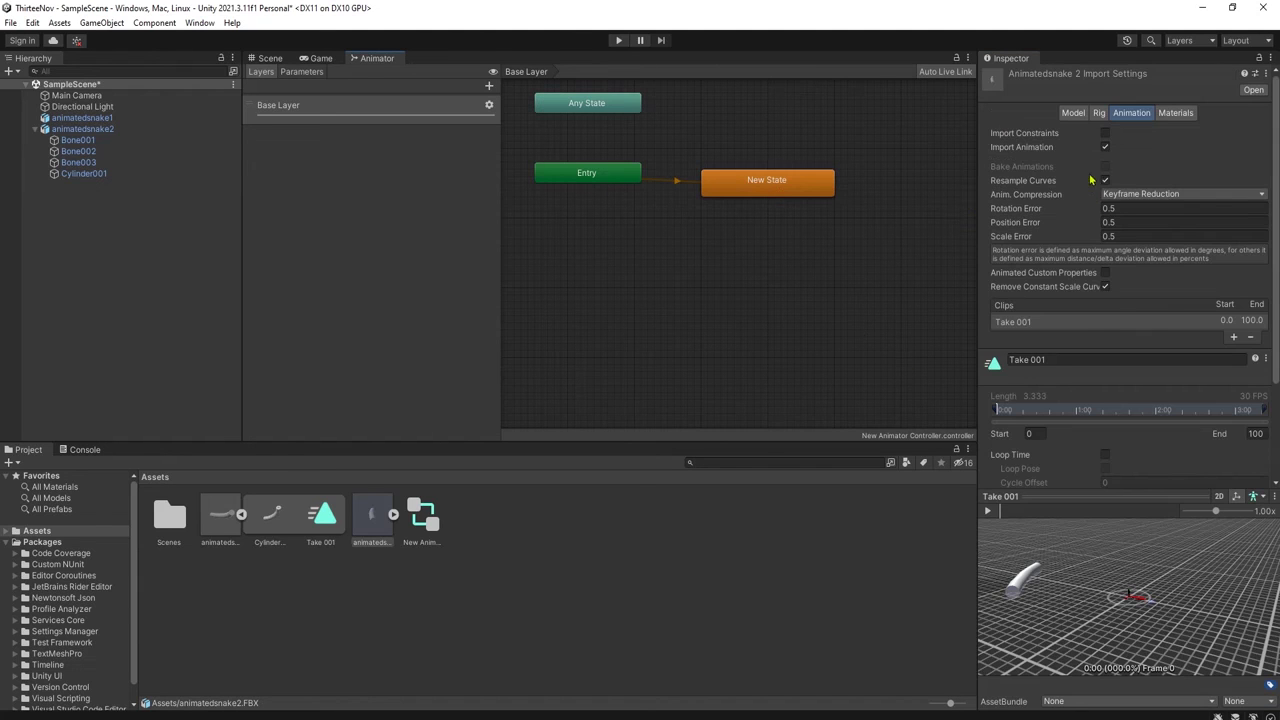
- Enable Loop Time on animatedsnake2's Take 001 clip, then run the scene in Play mode
left_click(1105, 455)
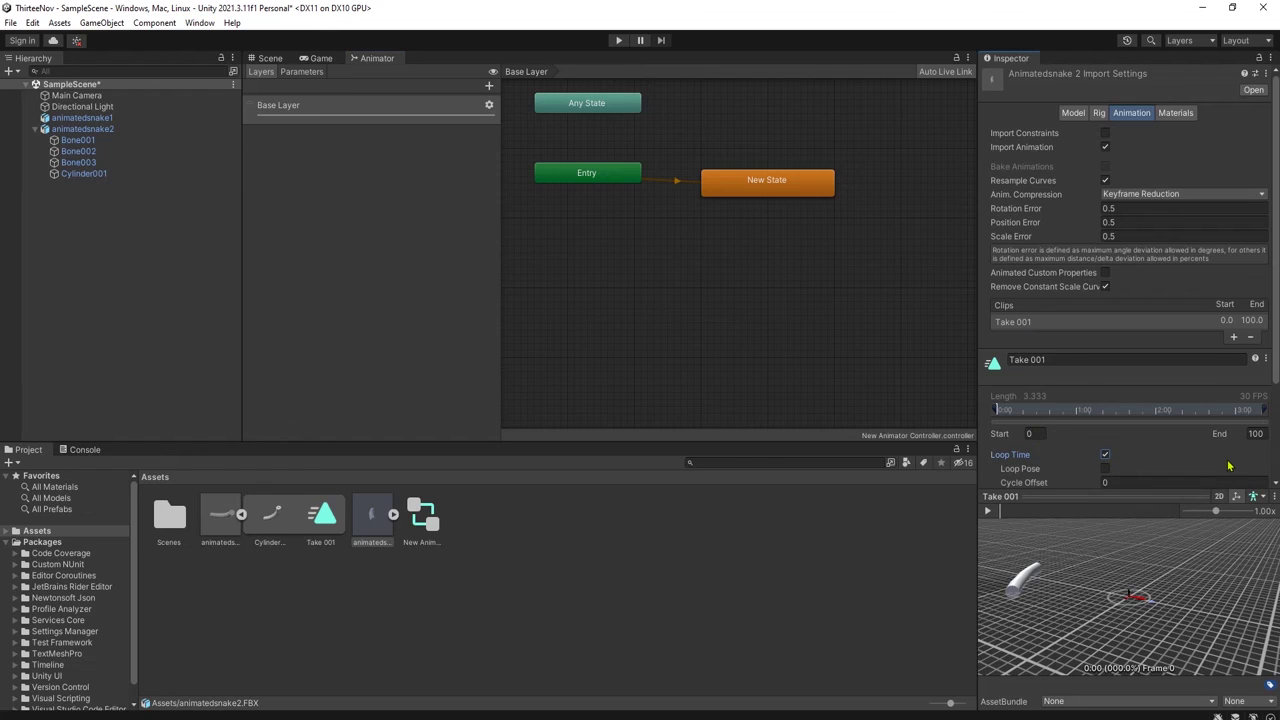
scroll(1226, 463, "down", 3)
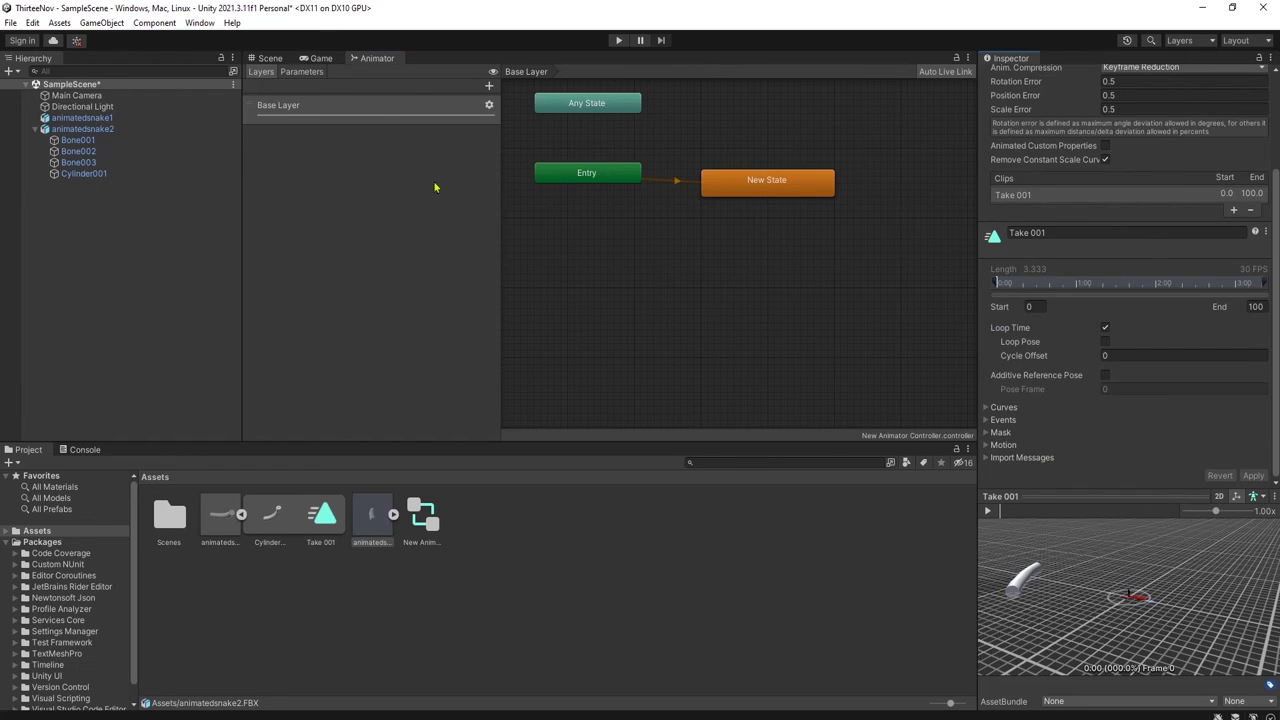
left_click(82, 129)
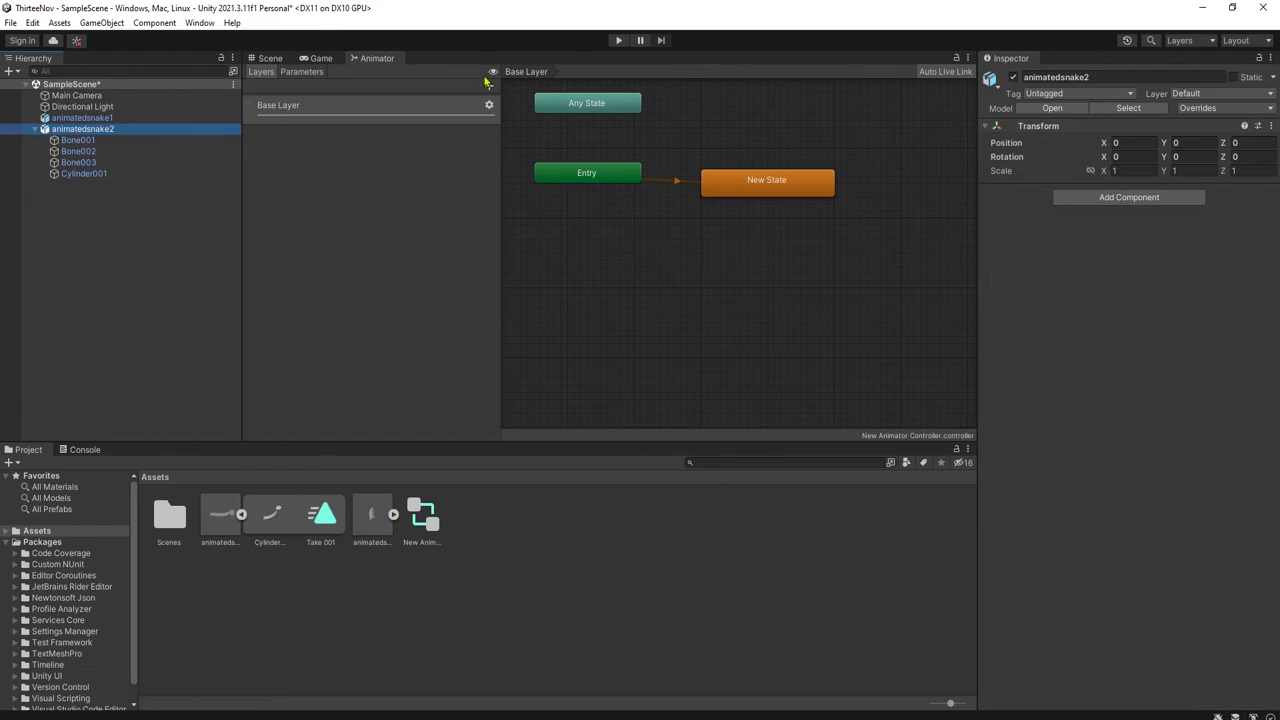
left_click(265, 58)
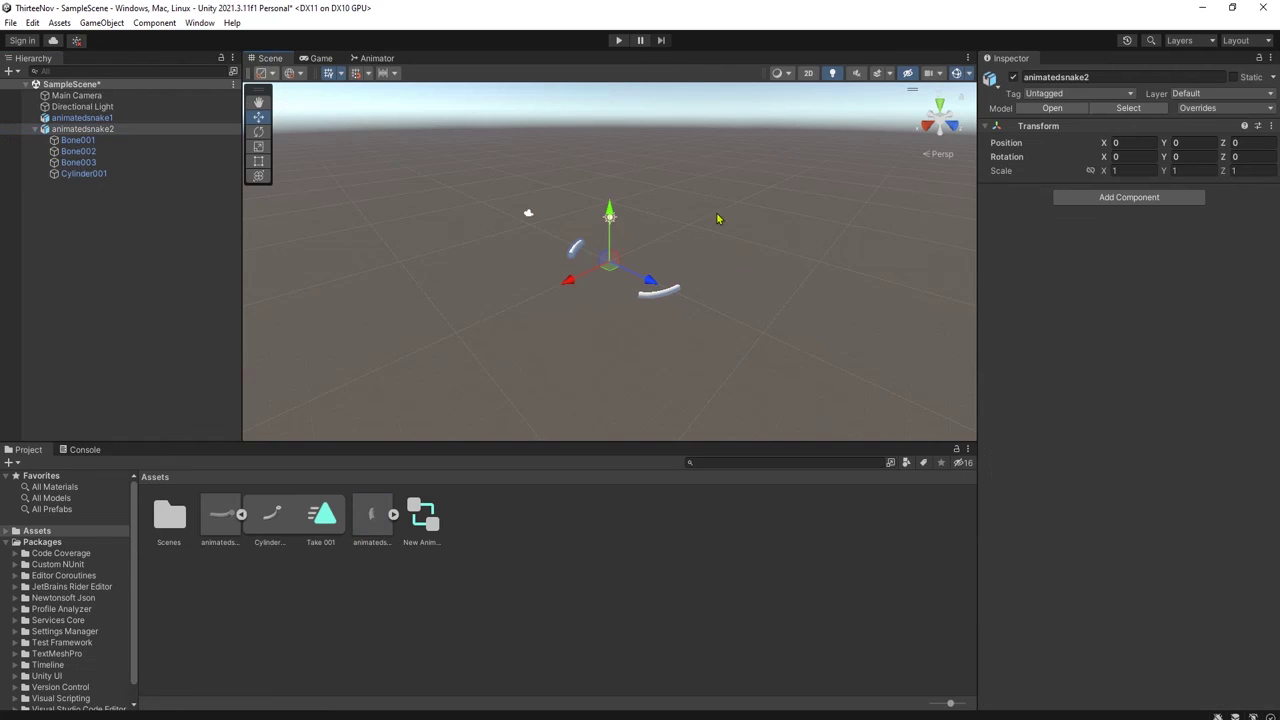
left_click(615, 40)
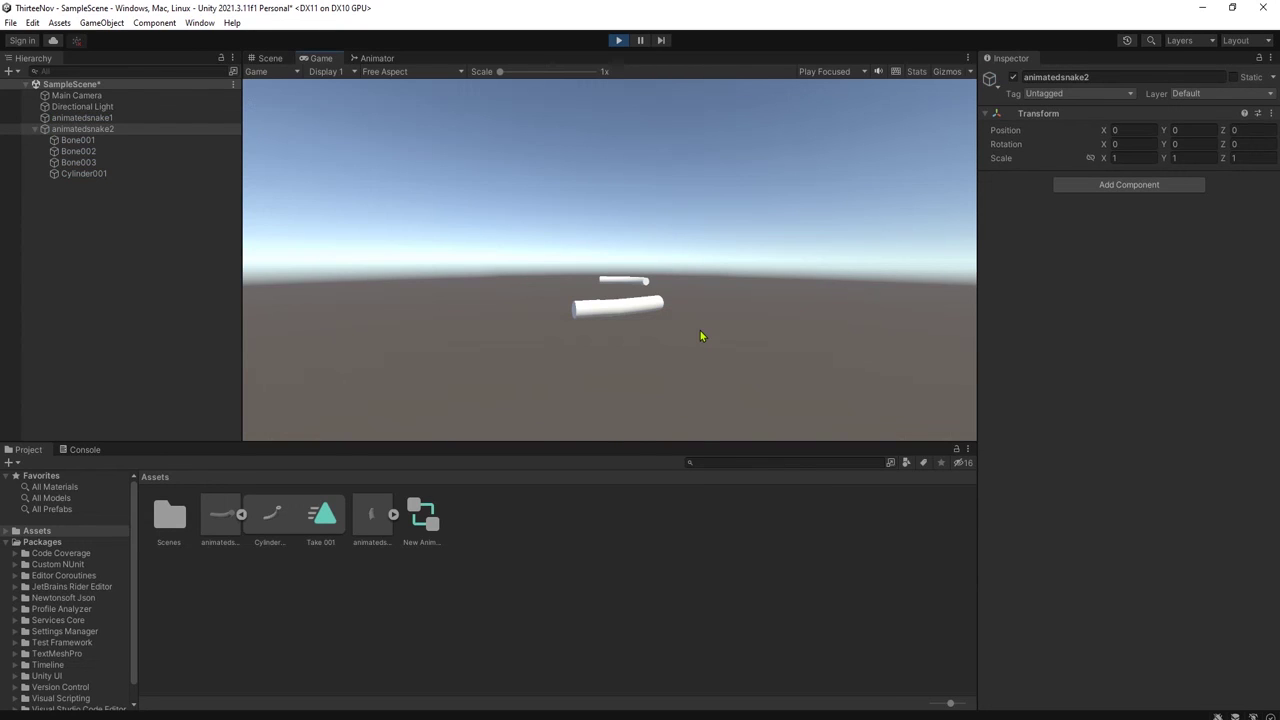
- Assign New Animator Controller to animatedsnake2 and play the scene to watch it bend
left_click(621, 42)
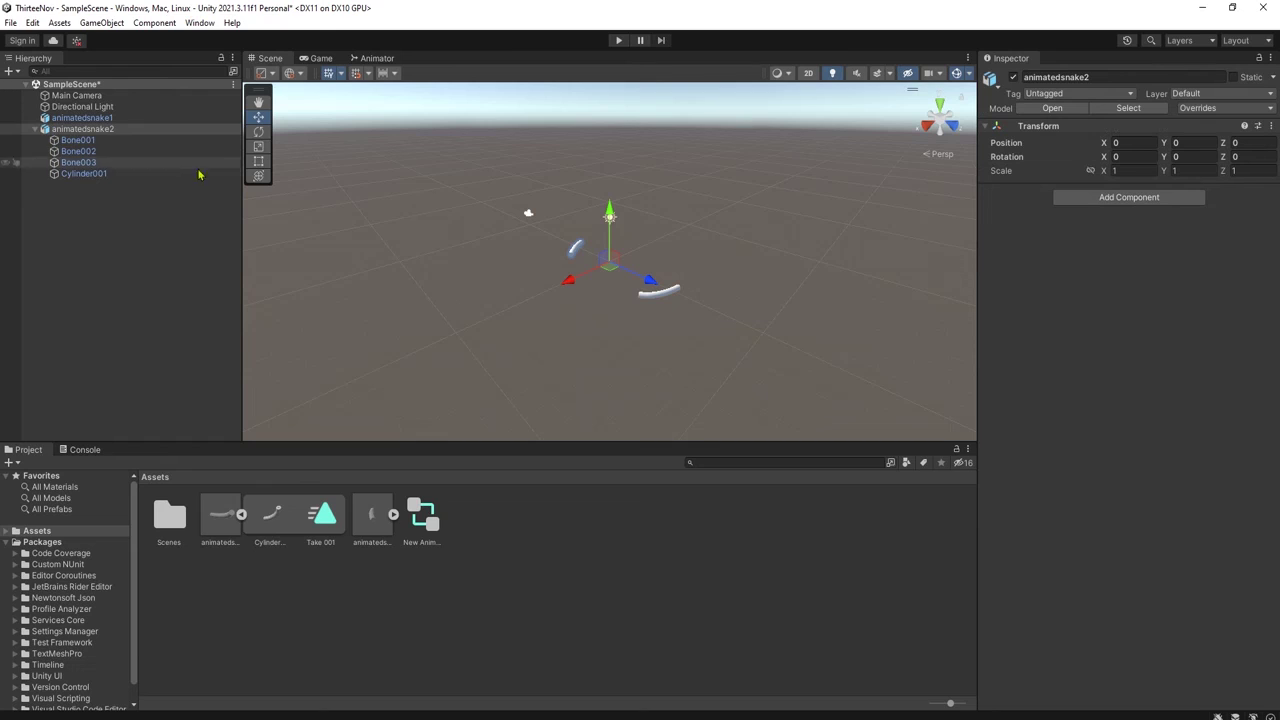
left_click(82, 130)
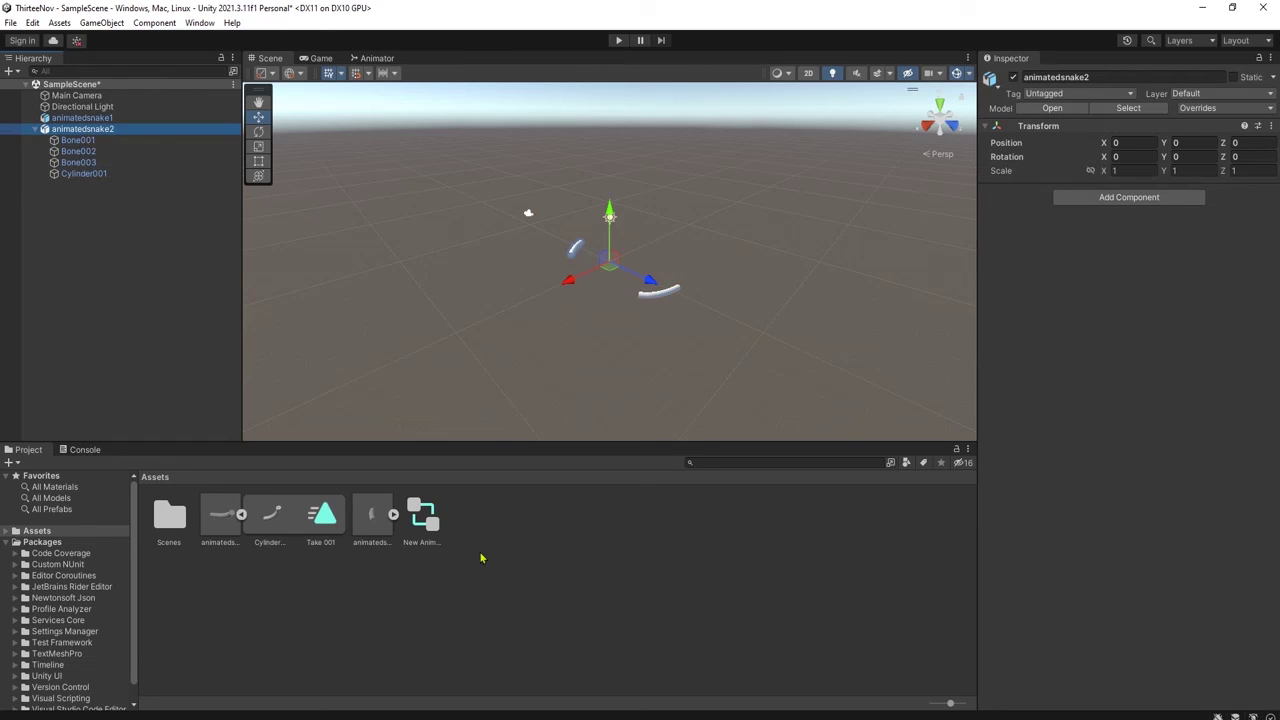
left_click_drag(420, 518, 84, 133)
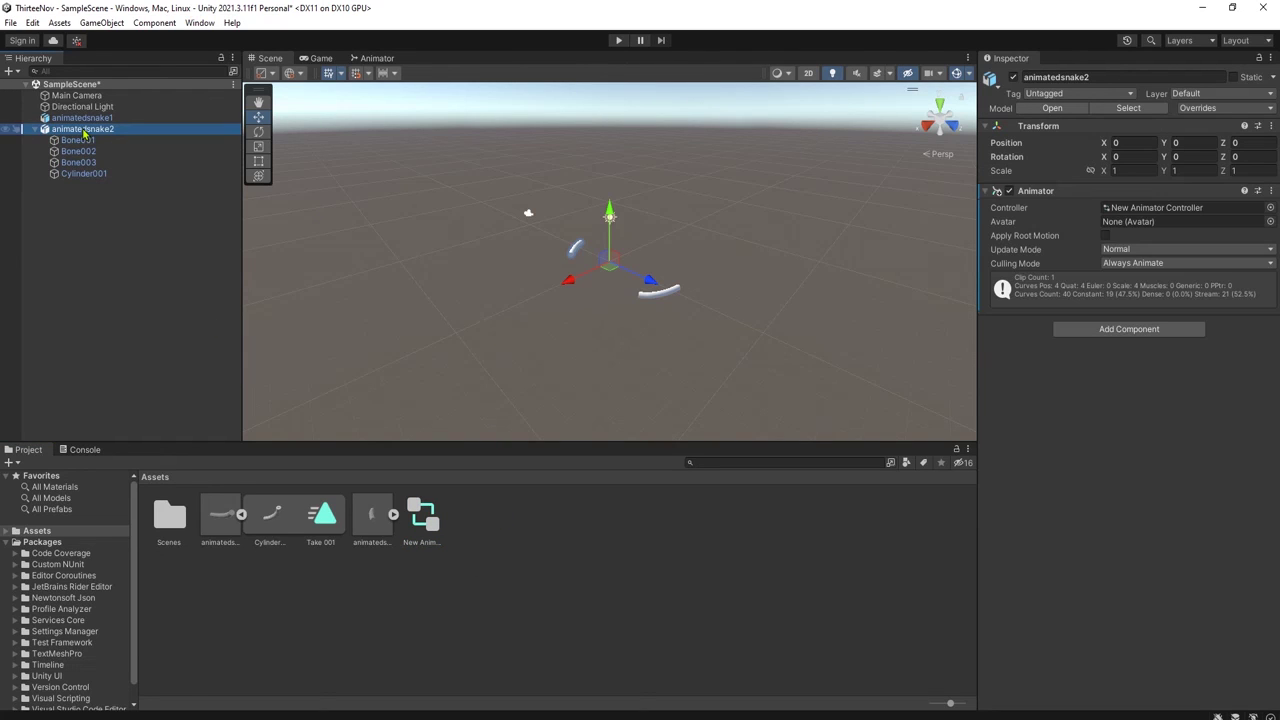
left_click(624, 41)
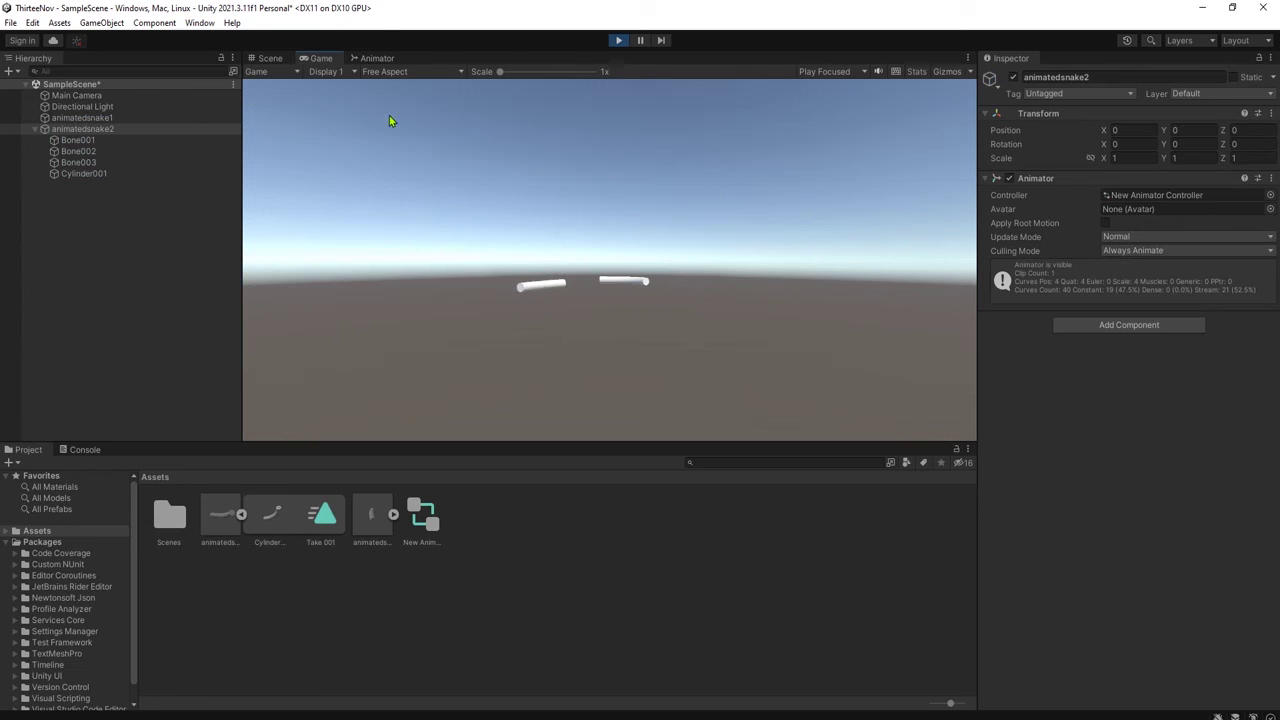
left_click(269, 58)
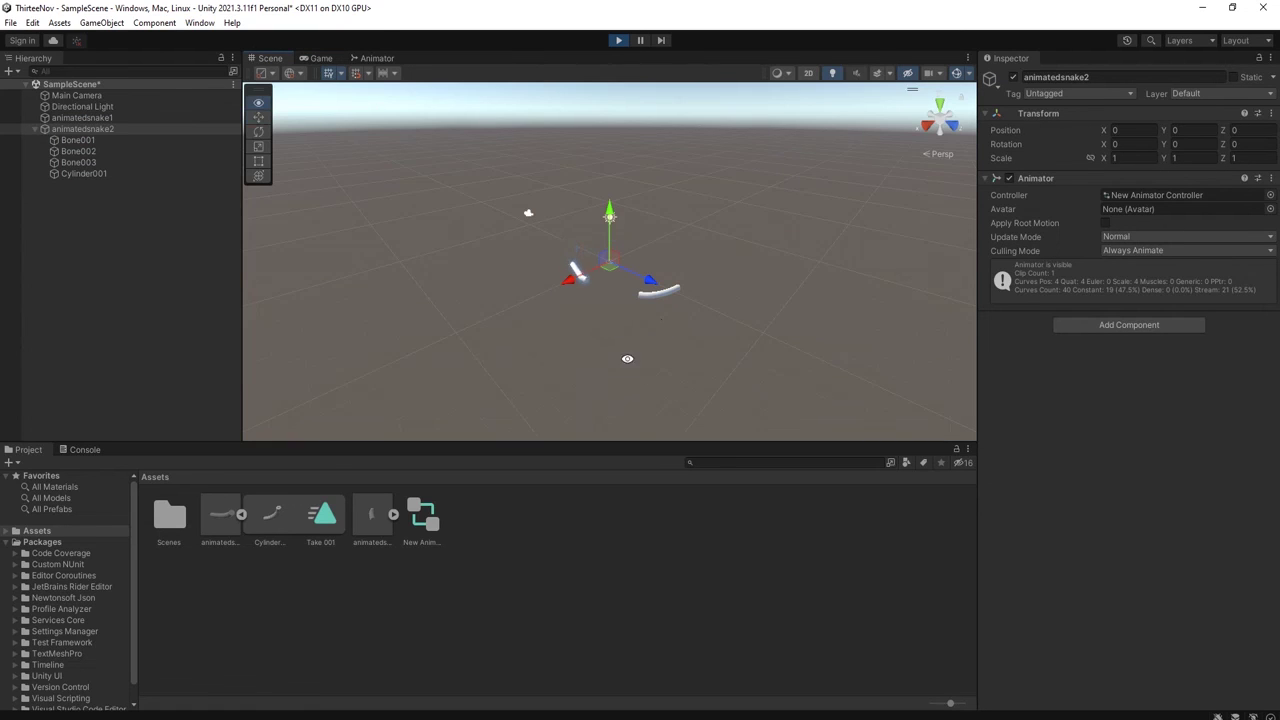
left_click_drag(669, 394, 694, 320, "alt")
scroll(686, 400, "up", 3)
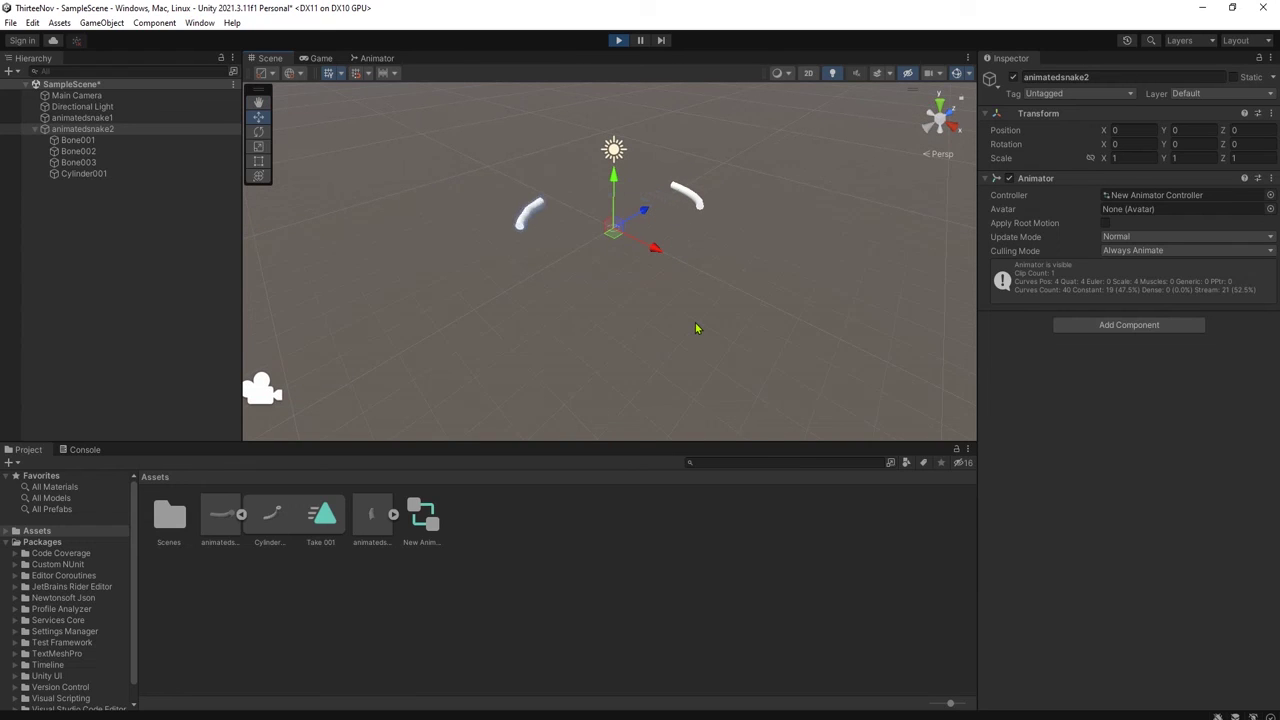